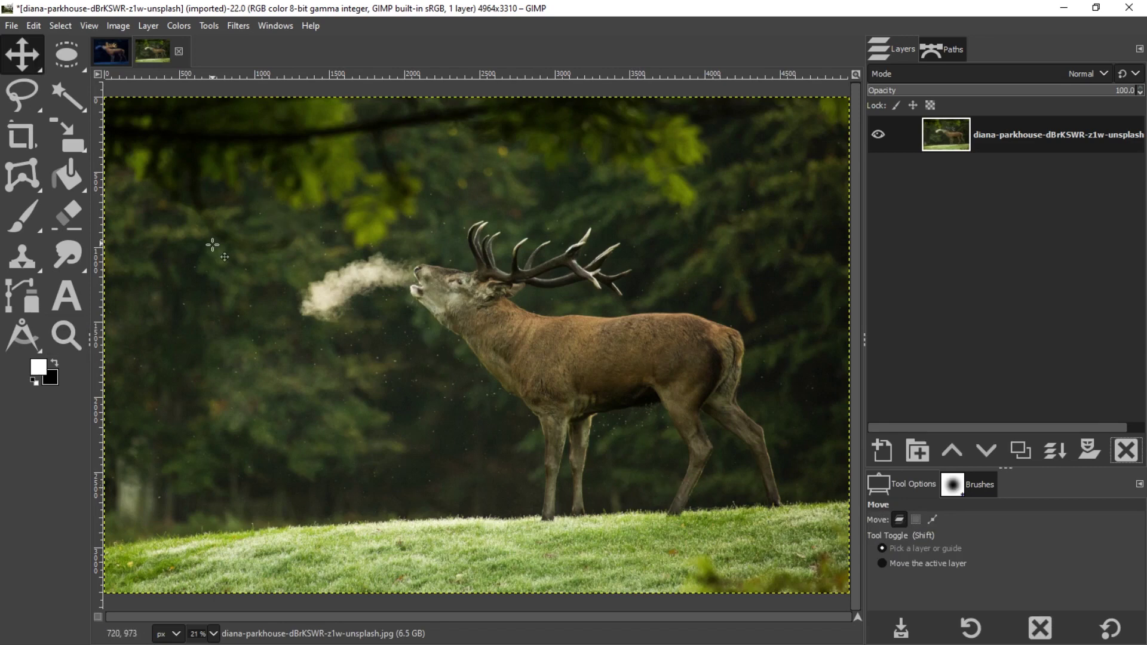
Step: Duplicate the layer of the original deer photo and rename the copy "night"
{"action": "left_click", "coordinate": [111, 51]}
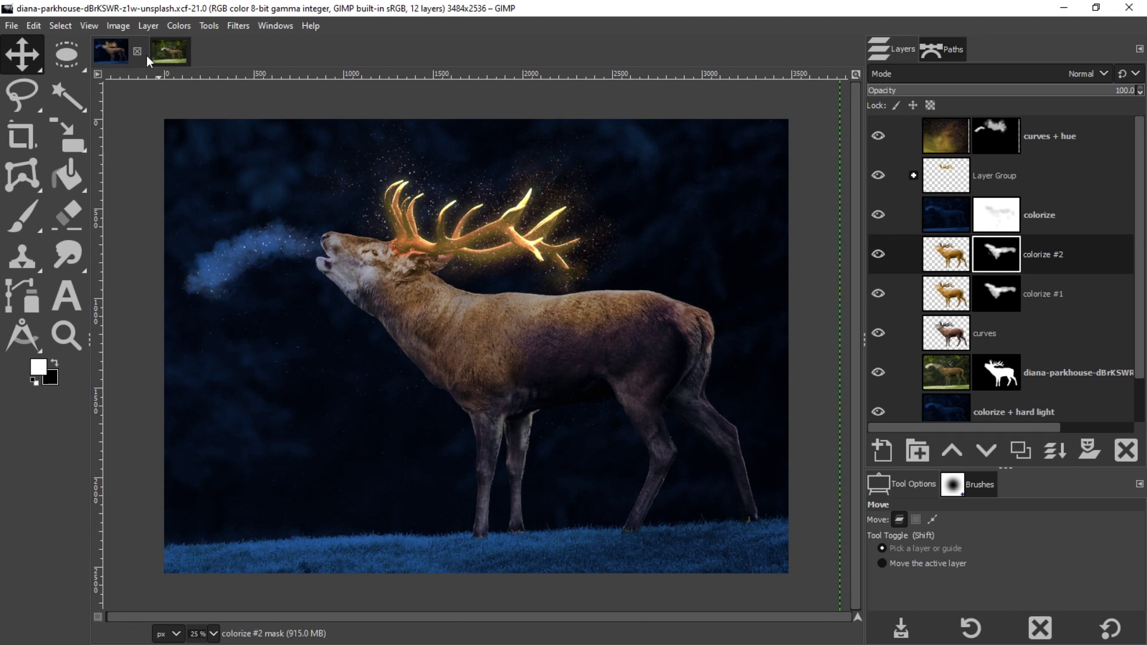
{"action": "left_click", "coordinate": [169, 53]}
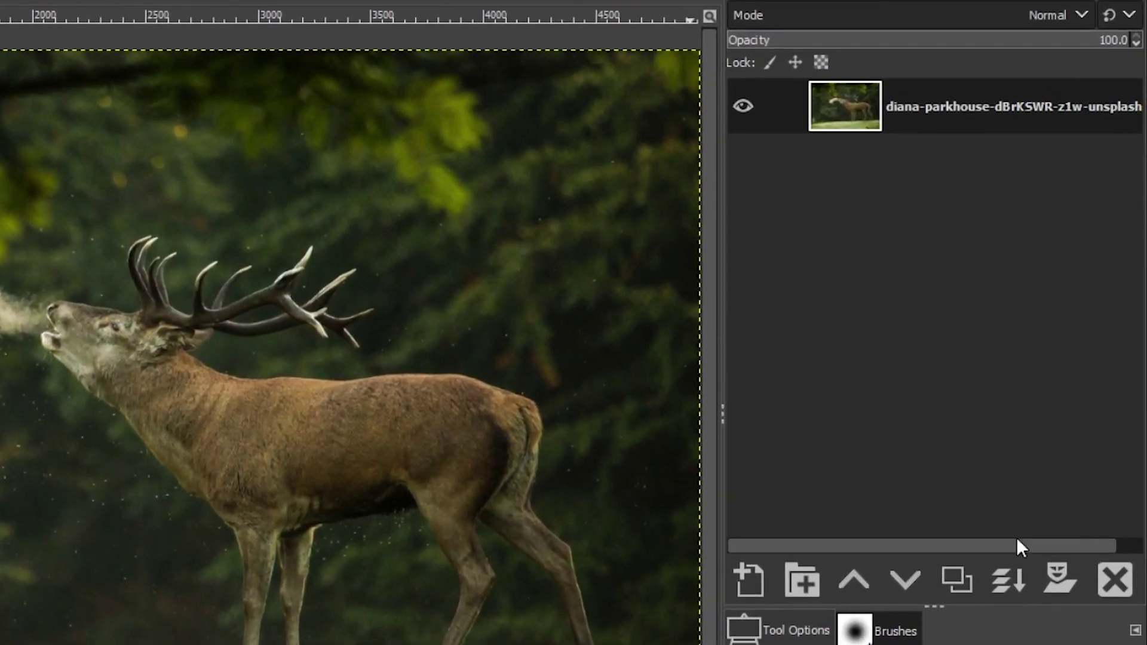
{"action": "left_click", "coordinate": [1016, 456]}
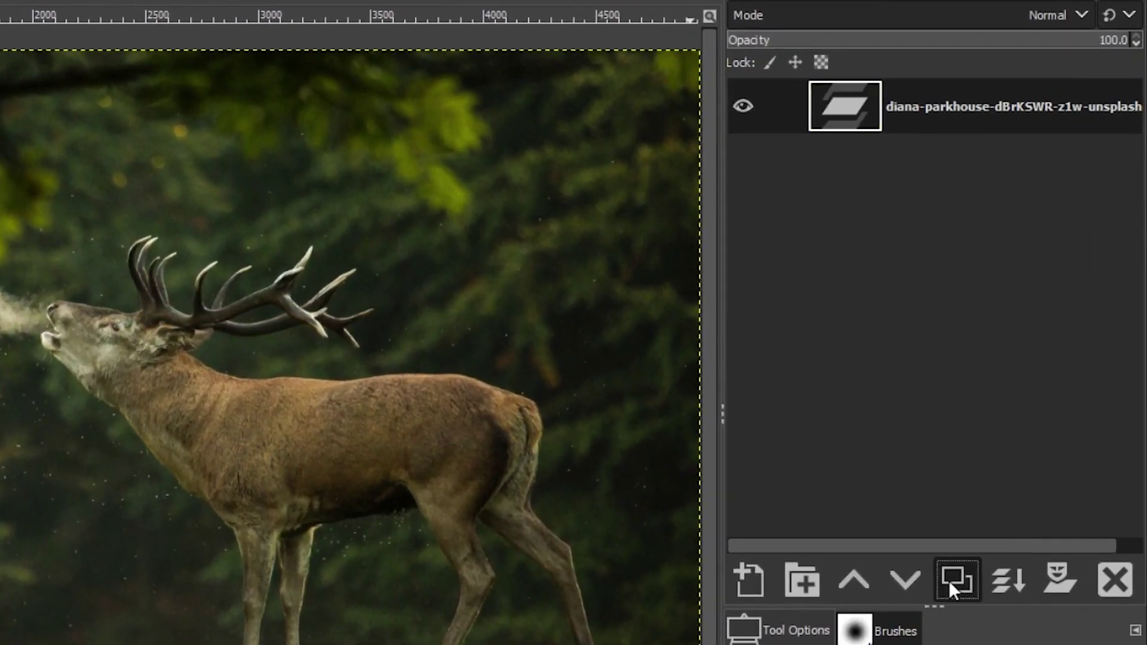
{"action": "double_click", "coordinate": [933, 107]}
{"action": "type", "text": "ni"}
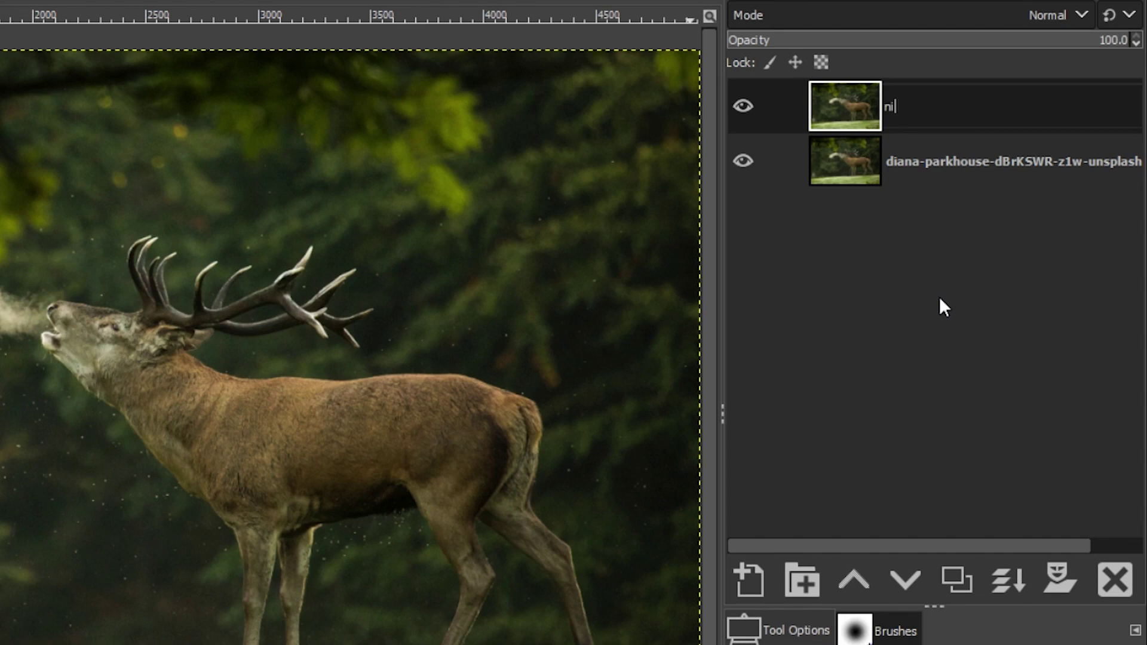
{"action": "type", "text": "ght"}
{"action": "key", "text": "Return"}
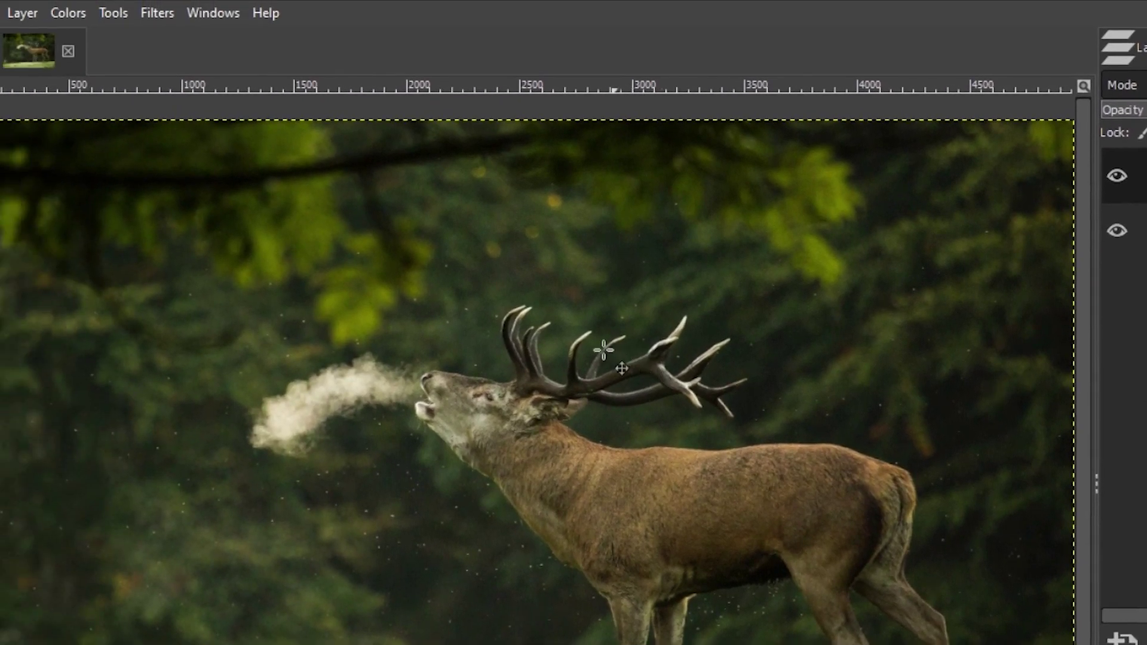
Step: Colorize the "night" layer with the dark blue colour 233551
{"action": "left_click", "coordinate": [63, 16]}
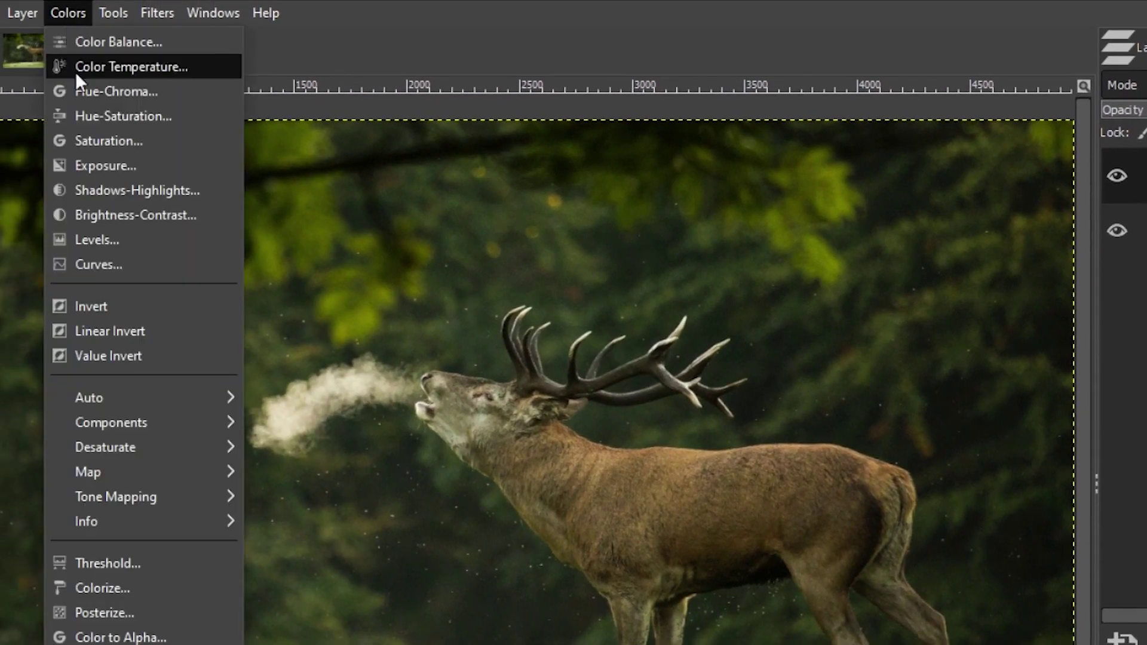
{"action": "left_click", "coordinate": [103, 588]}
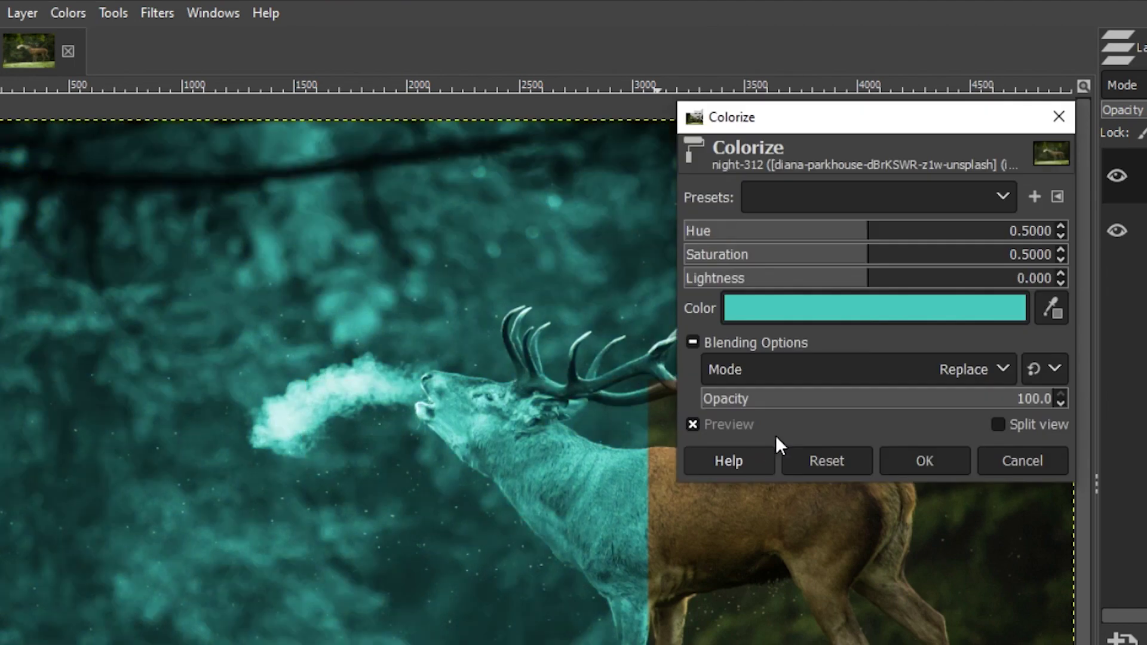
{"action": "left_click", "coordinate": [870, 308]}
{"action": "left_click", "coordinate": [950, 420]}
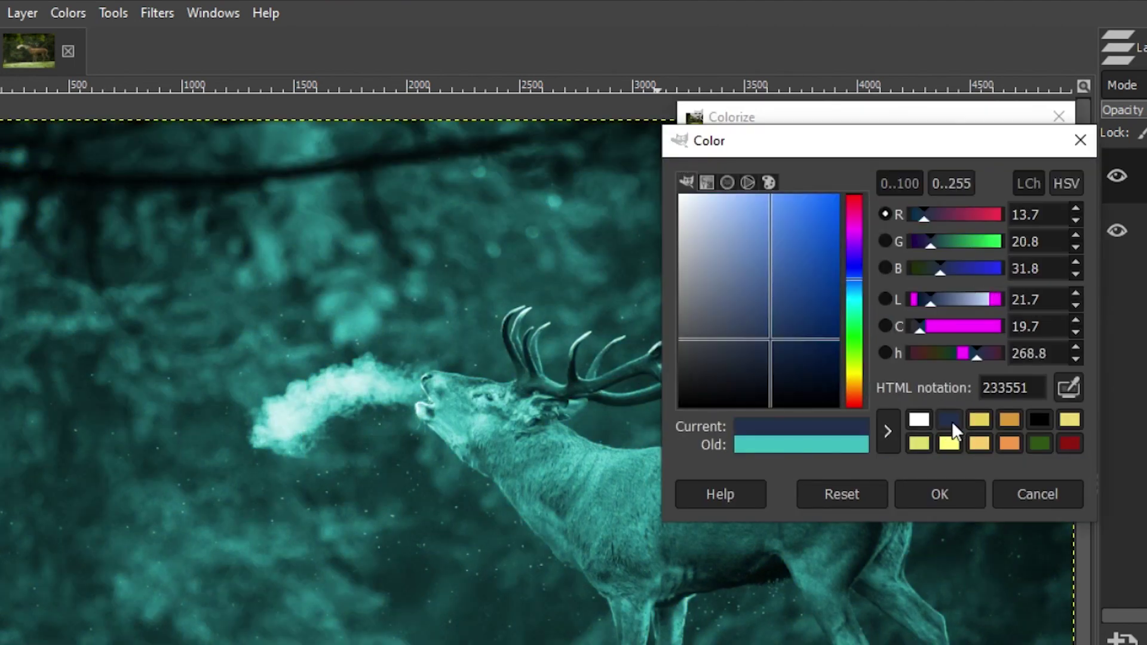
{"action": "left_click", "coordinate": [1019, 387]}
{"action": "left_click_drag", "start_coordinate": [1019, 386], "coordinate": [953, 387]}
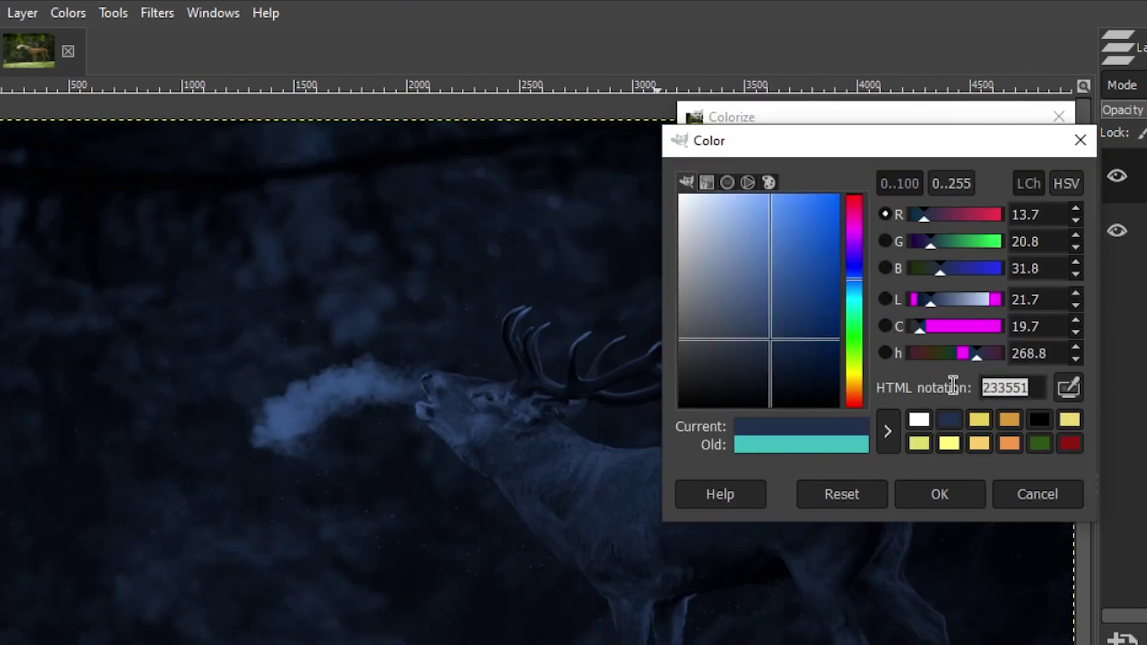
{"action": "left_click", "coordinate": [940, 495]}
{"action": "left_click", "coordinate": [939, 458]}
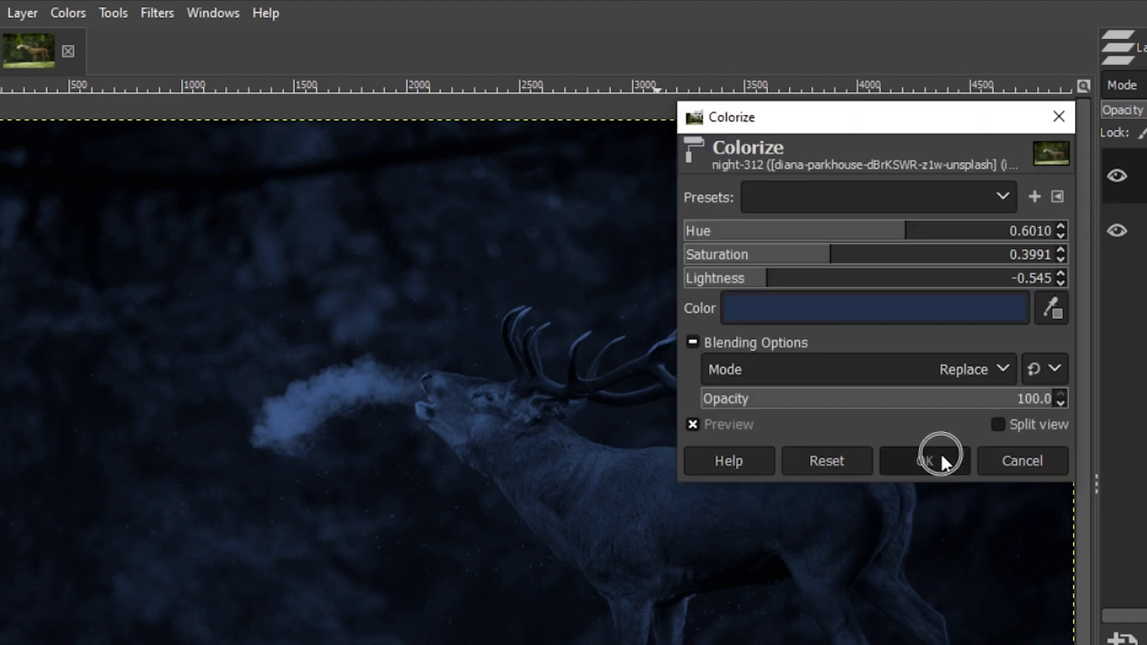
Step: Duplicate the original photo layer, move the copy above "night" and rename it "select + mask"
{"action": "left_click", "coordinate": [1146, 234]}
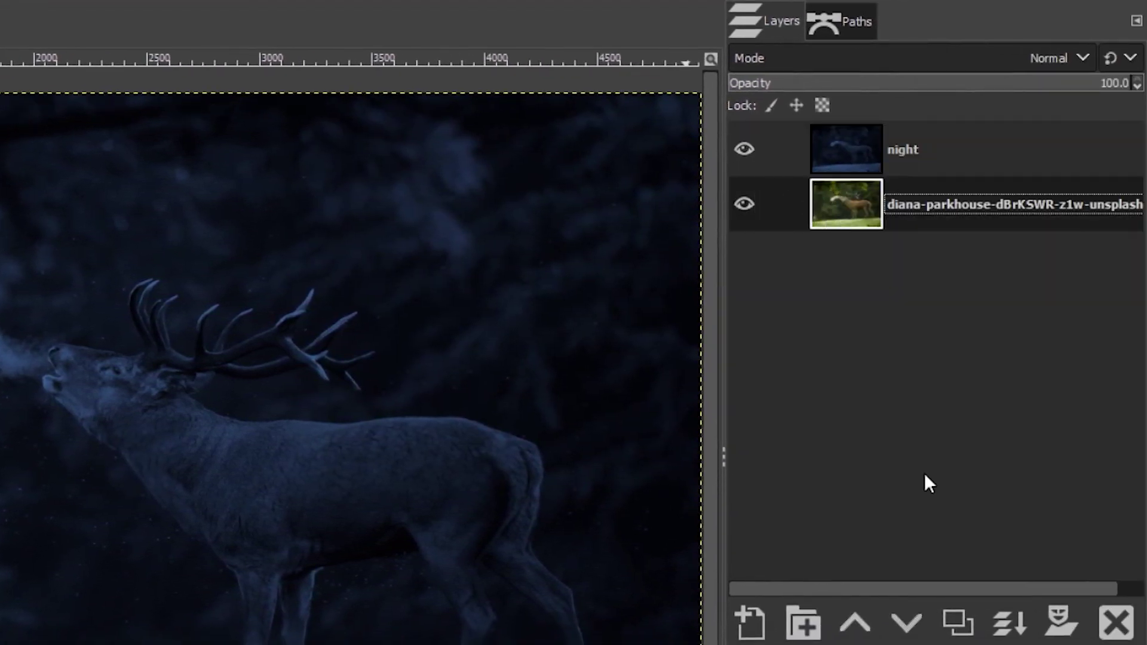
{"action": "left_click", "coordinate": [966, 625]}
{"action": "left_click_drag", "start_coordinate": [853, 229], "coordinate": [861, 143]}
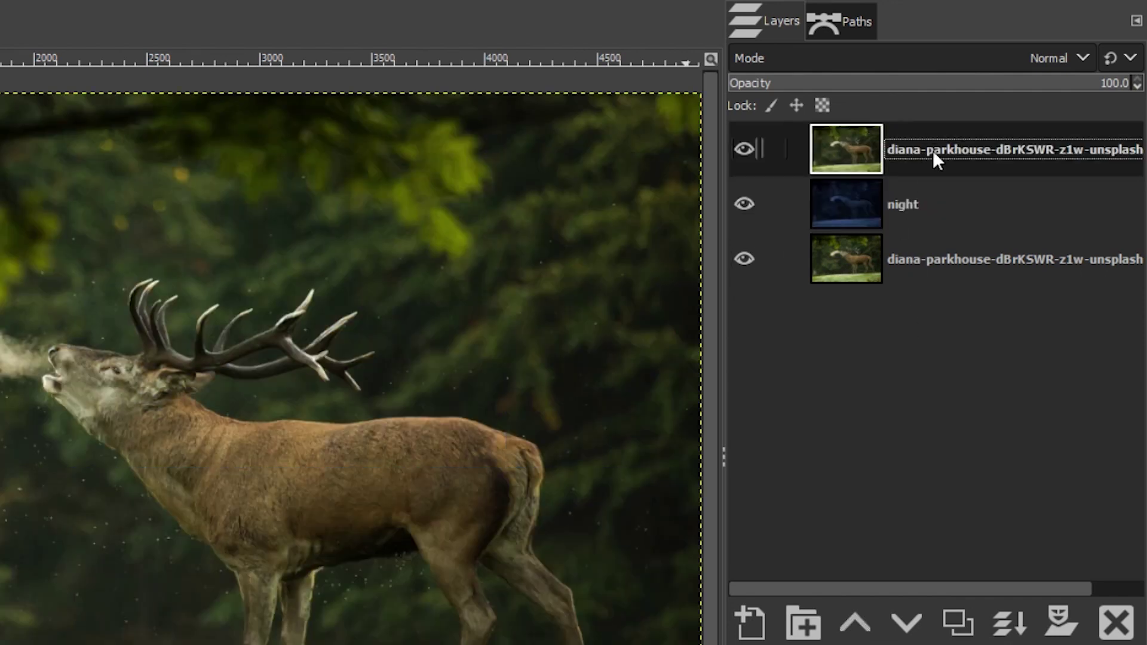
{"action": "double_click", "coordinate": [934, 152]}
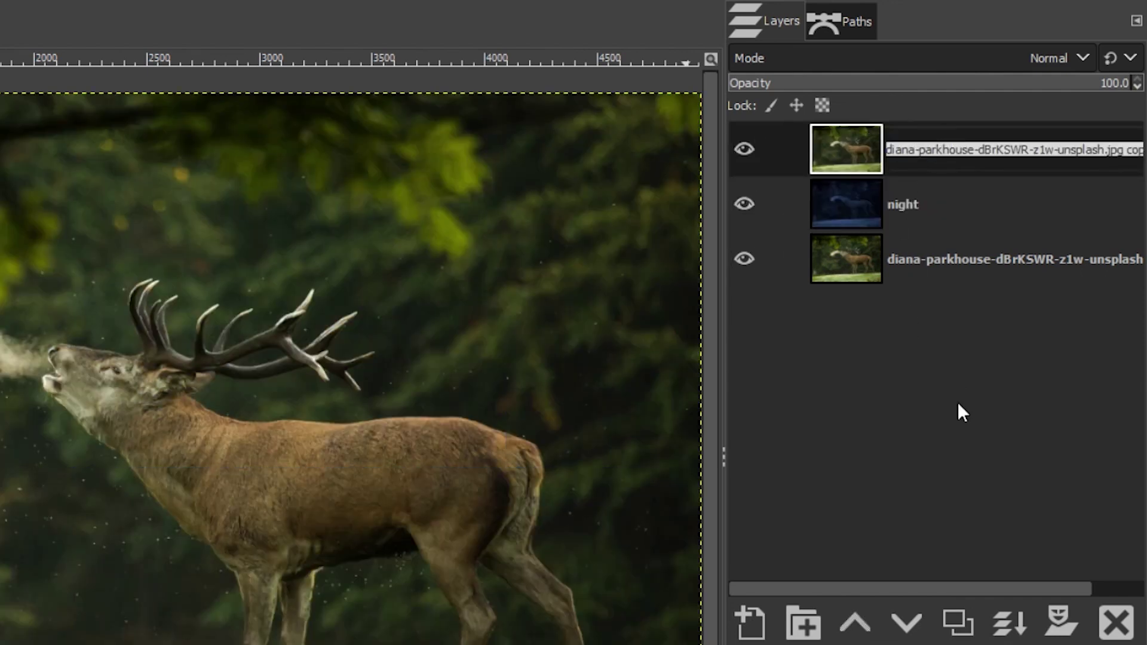
{"action": "type", "text": "select + mask"}
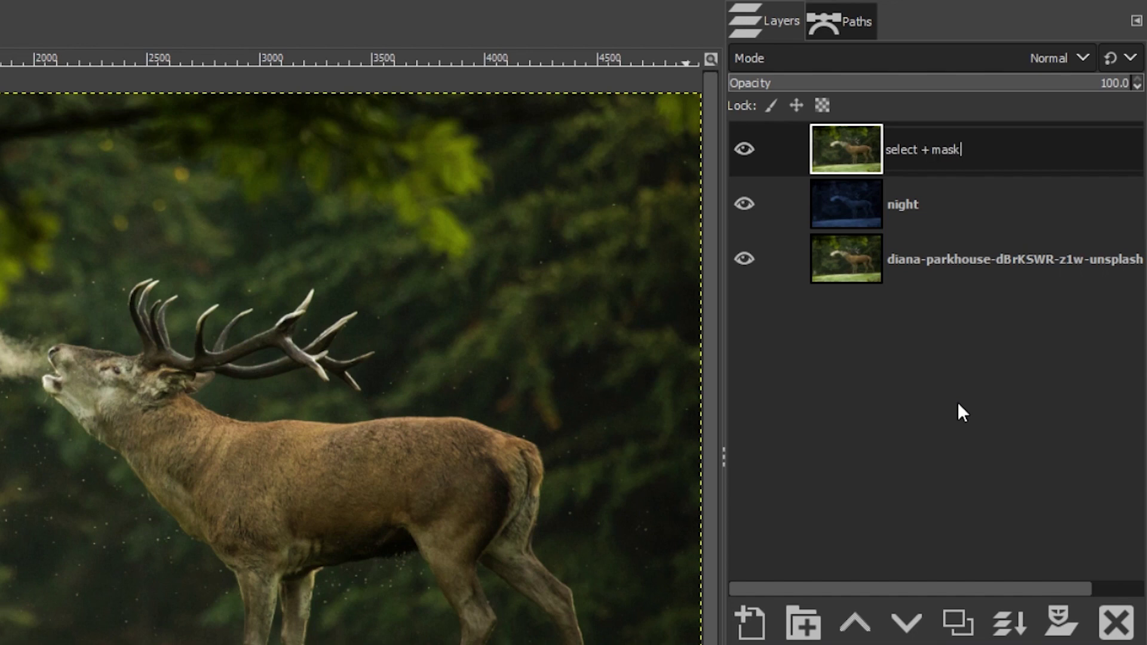
{"action": "key", "text": "Return"}
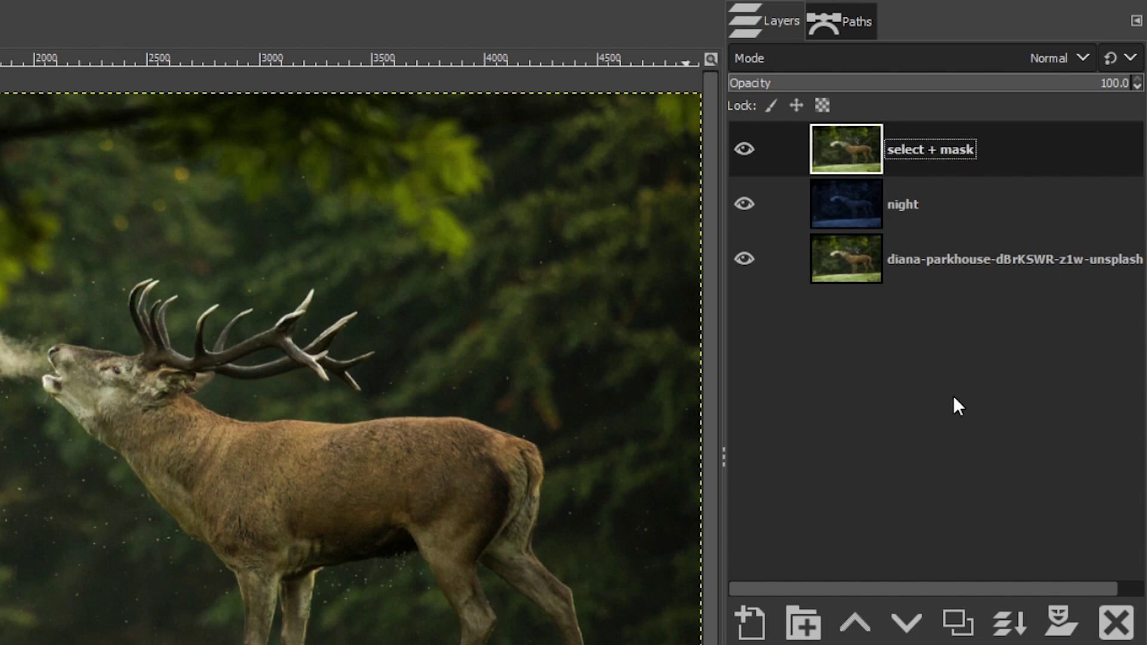
{"action": "left_click", "coordinate": [547, 552]}
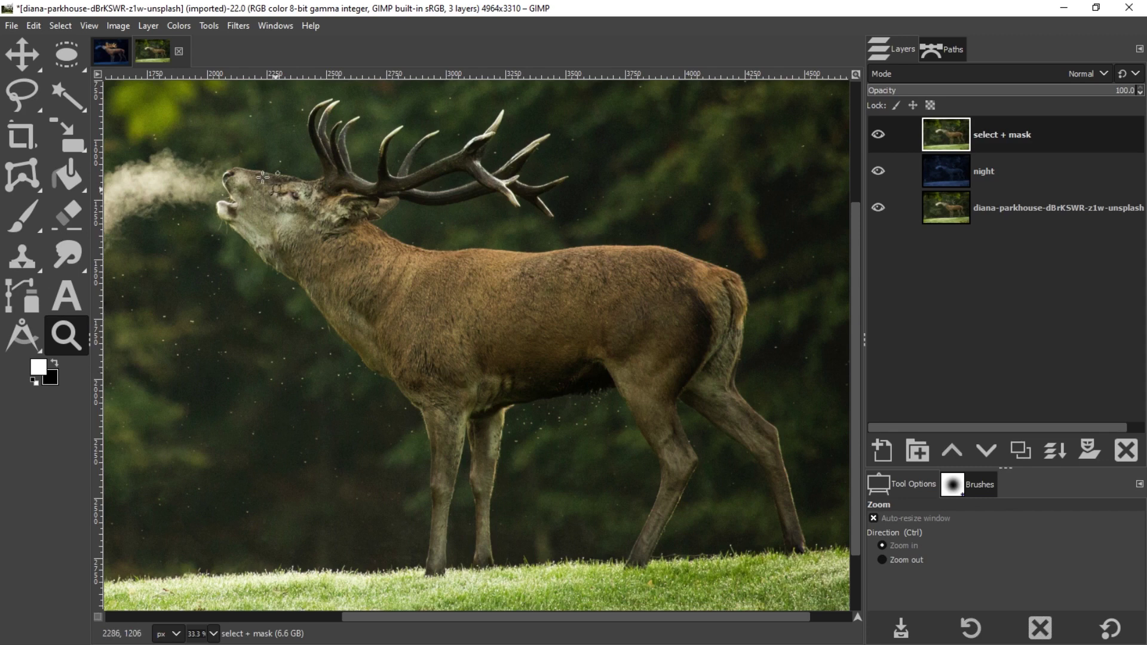
{"action": "right_click", "coordinate": [63, 106]}
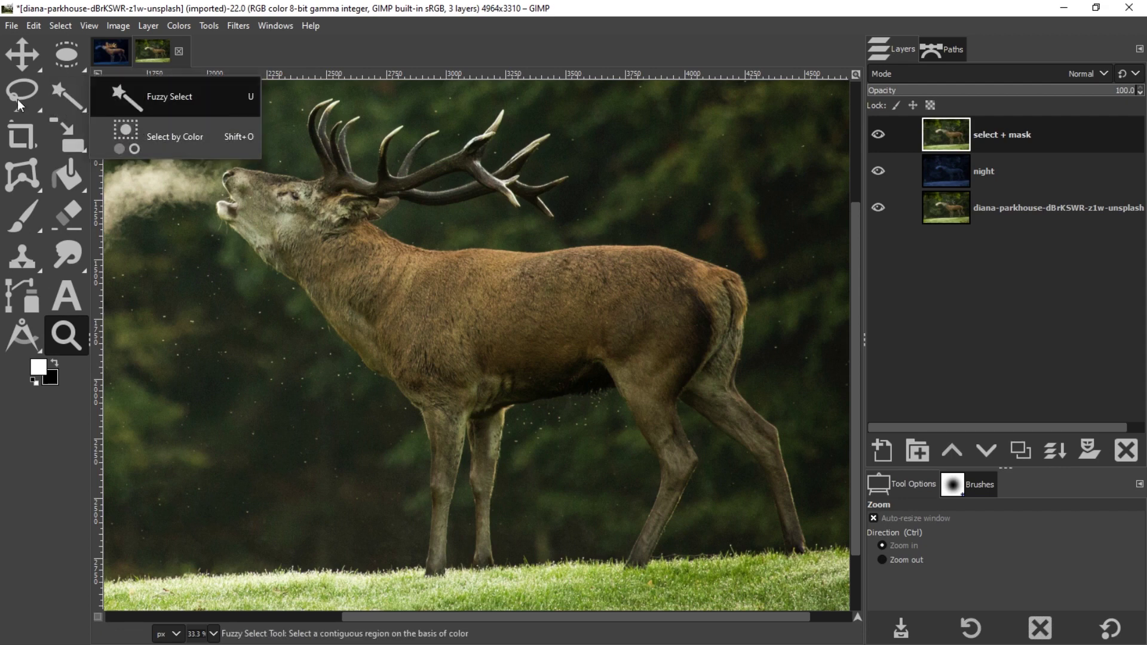
{"action": "mouse_move", "coordinate": [18, 99]}
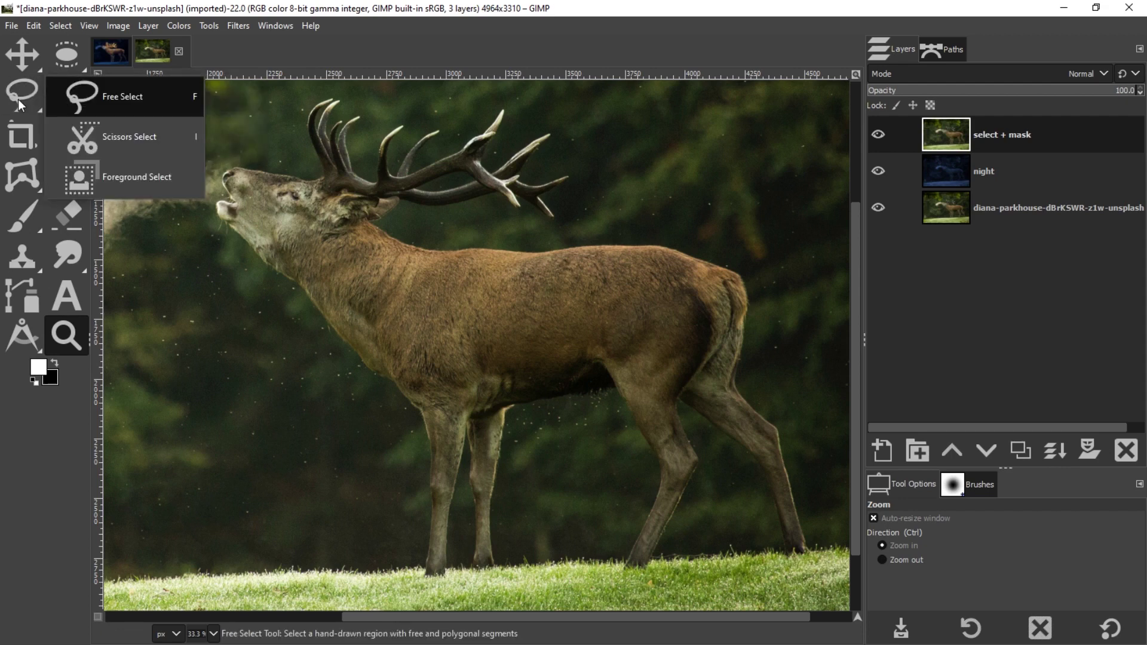
{"action": "left_click", "coordinate": [127, 181]}
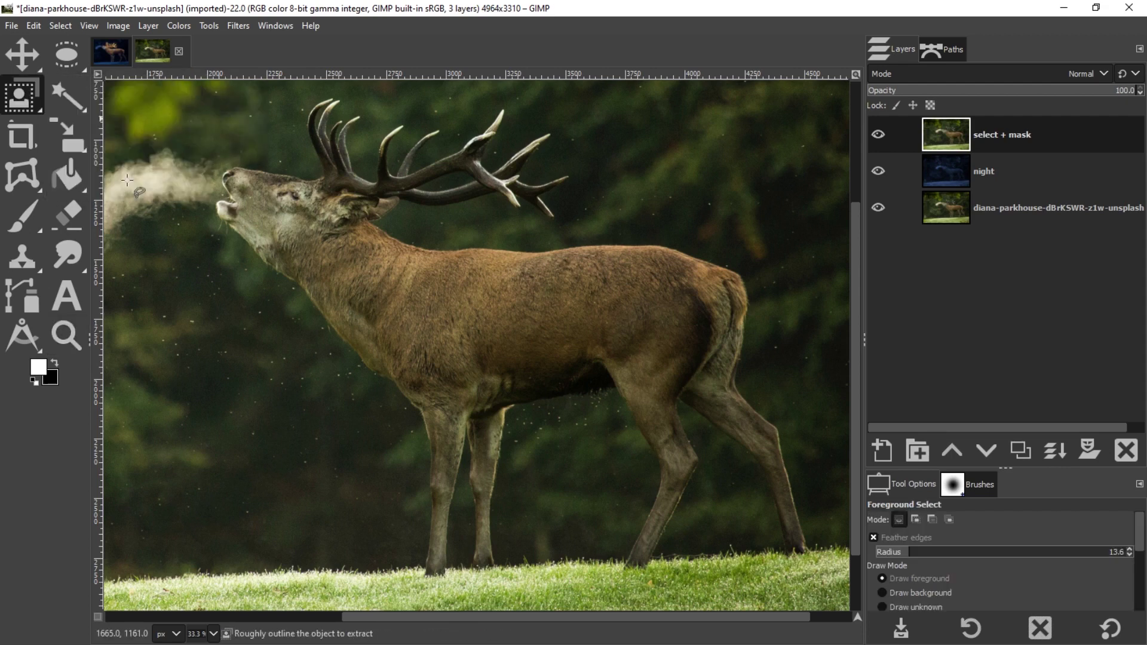
{"action": "left_click", "coordinate": [100, 616]}
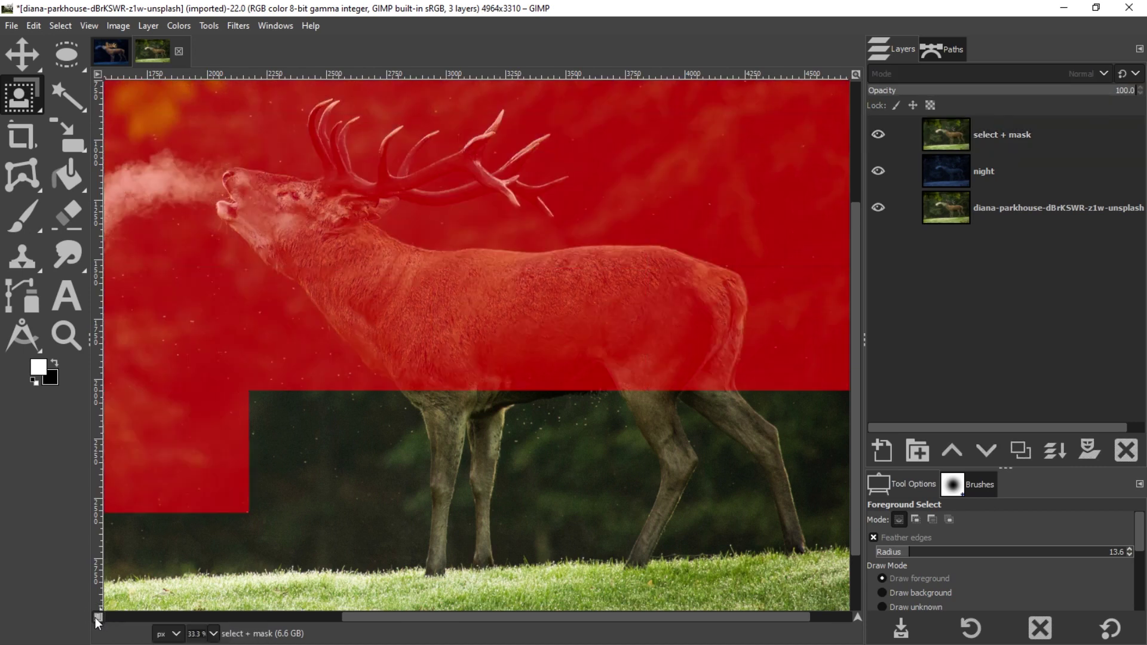
{"action": "left_click", "coordinate": [100, 616]}
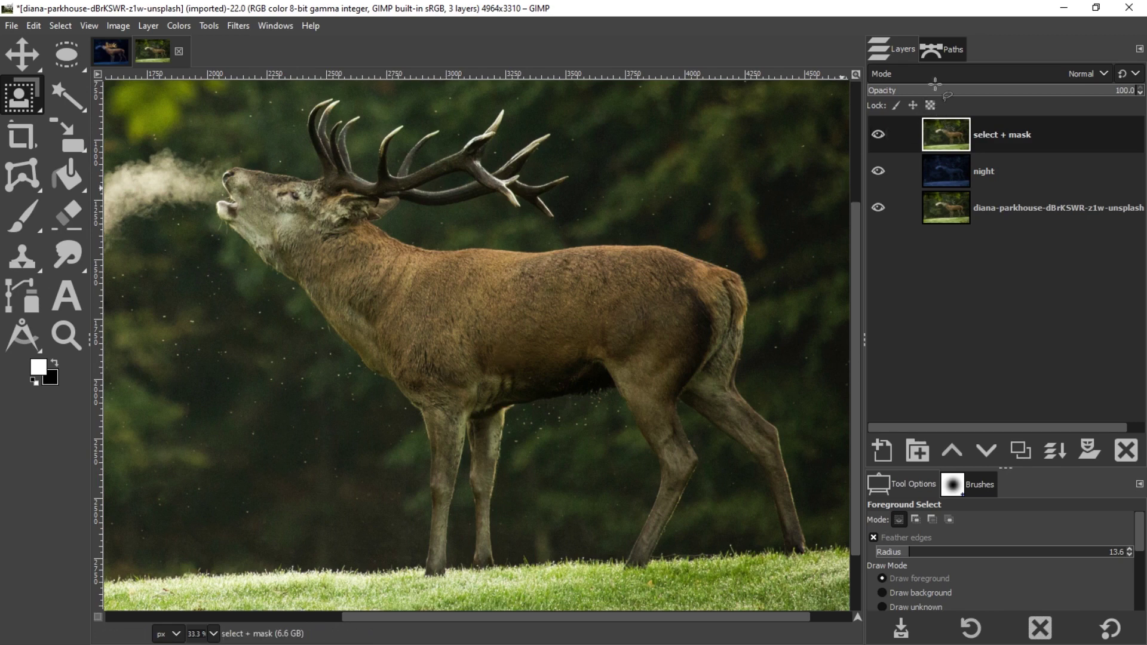
Step: Create a selection of the deer from the saved path named "Selection", and leave the path hidden
{"action": "left_click", "coordinate": [936, 52]}
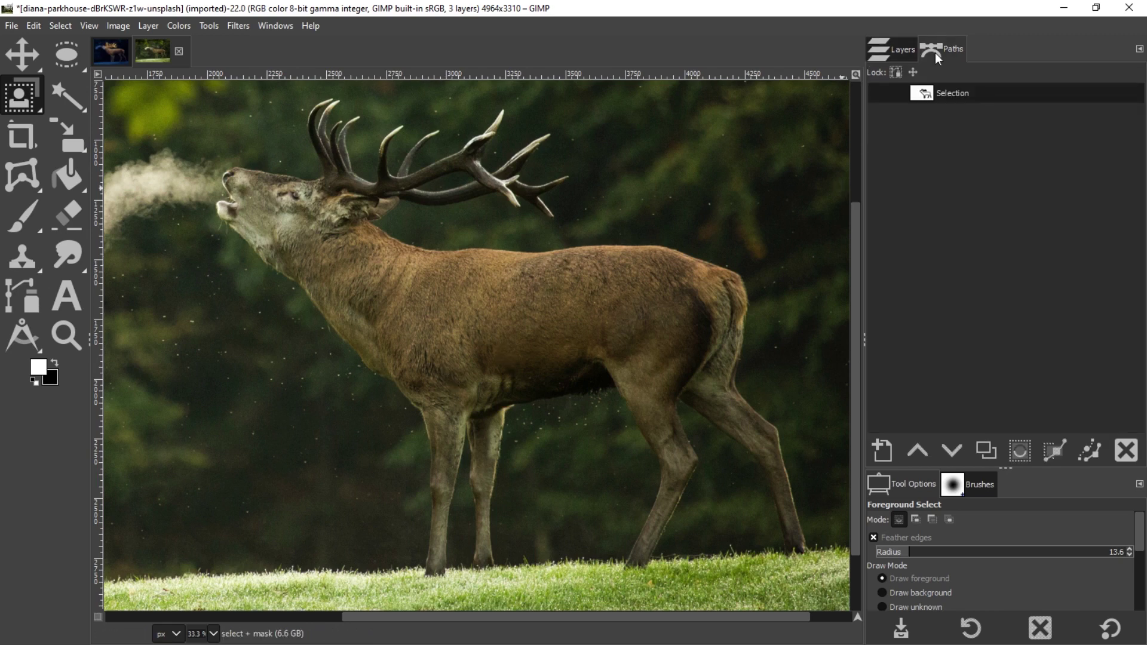
{"action": "left_click", "coordinate": [879, 94]}
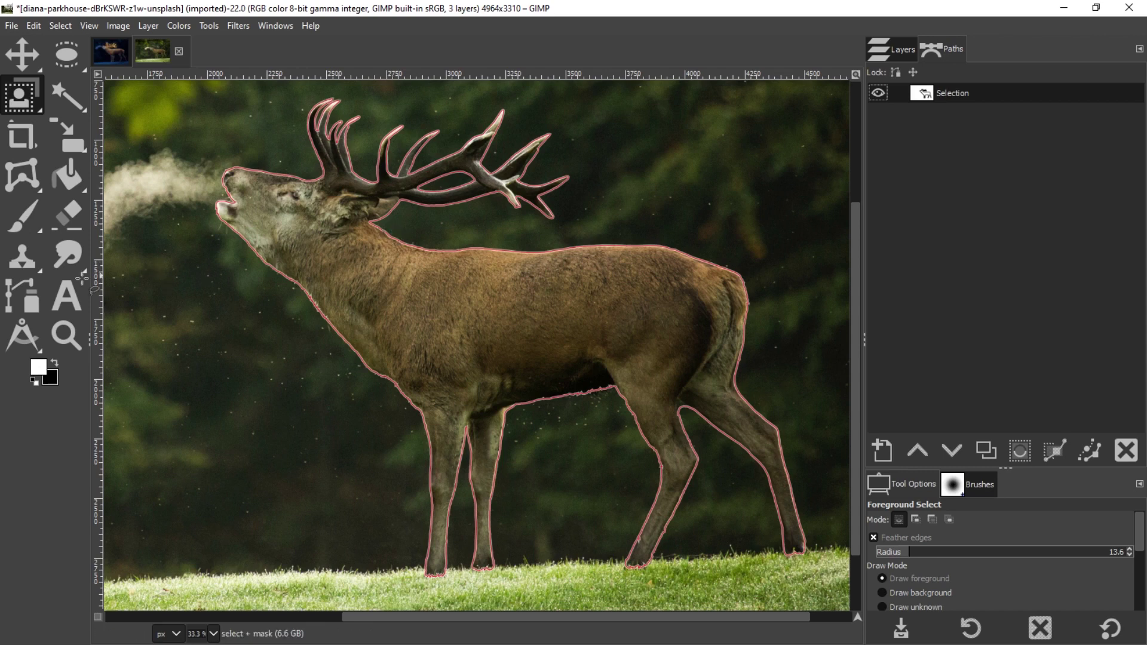
{"action": "key", "text": "b"}
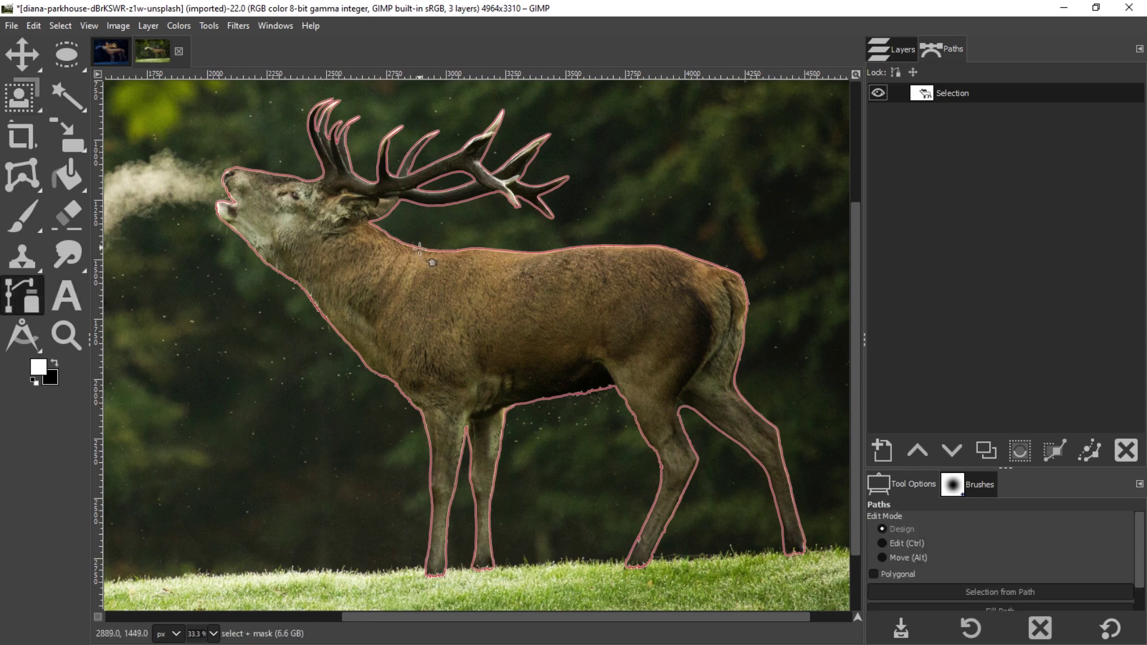
{"action": "left_click", "coordinate": [420, 251]}
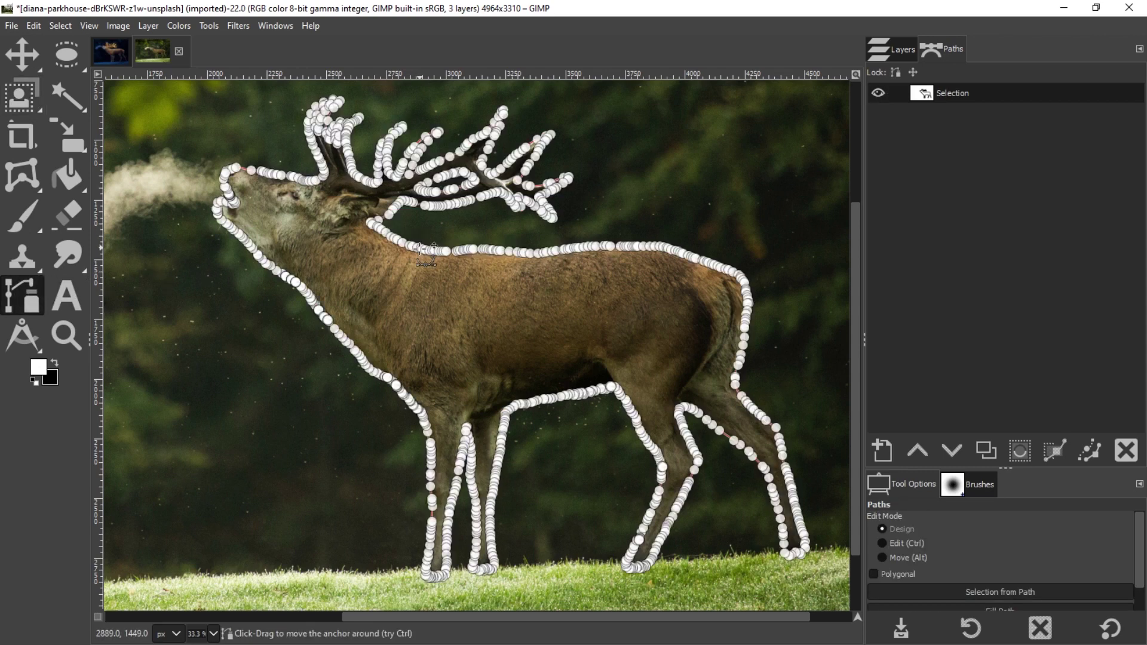
{"action": "scroll", "coordinate": [1131, 523], "scroll_direction": "down", "scroll_amount": 1}
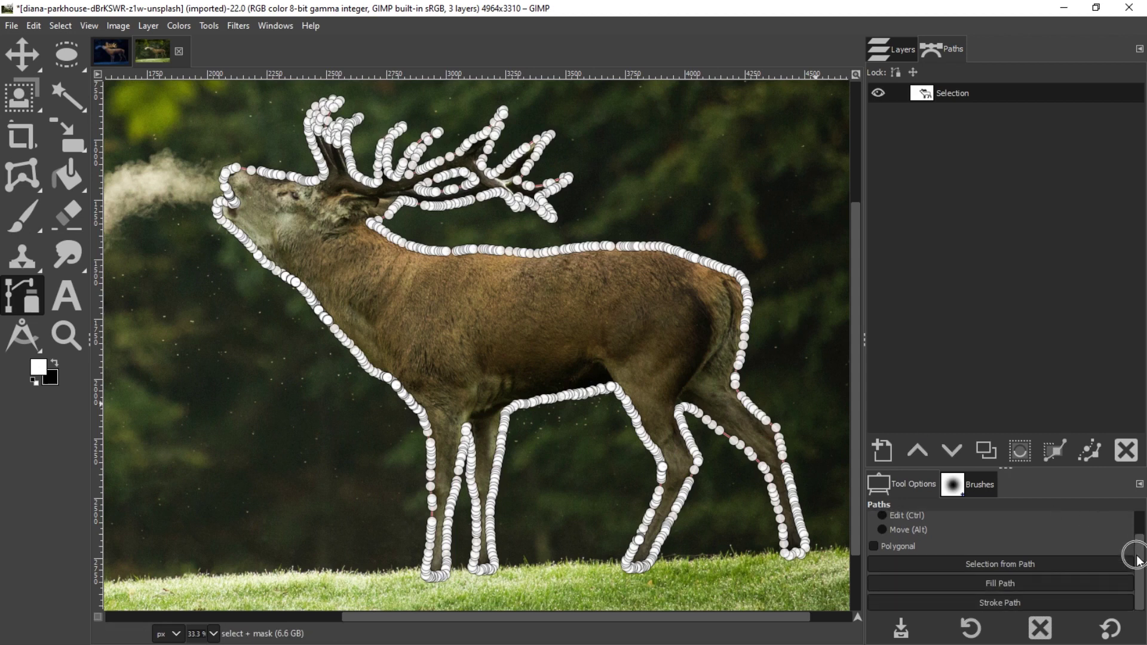
{"action": "left_click", "coordinate": [1005, 563]}
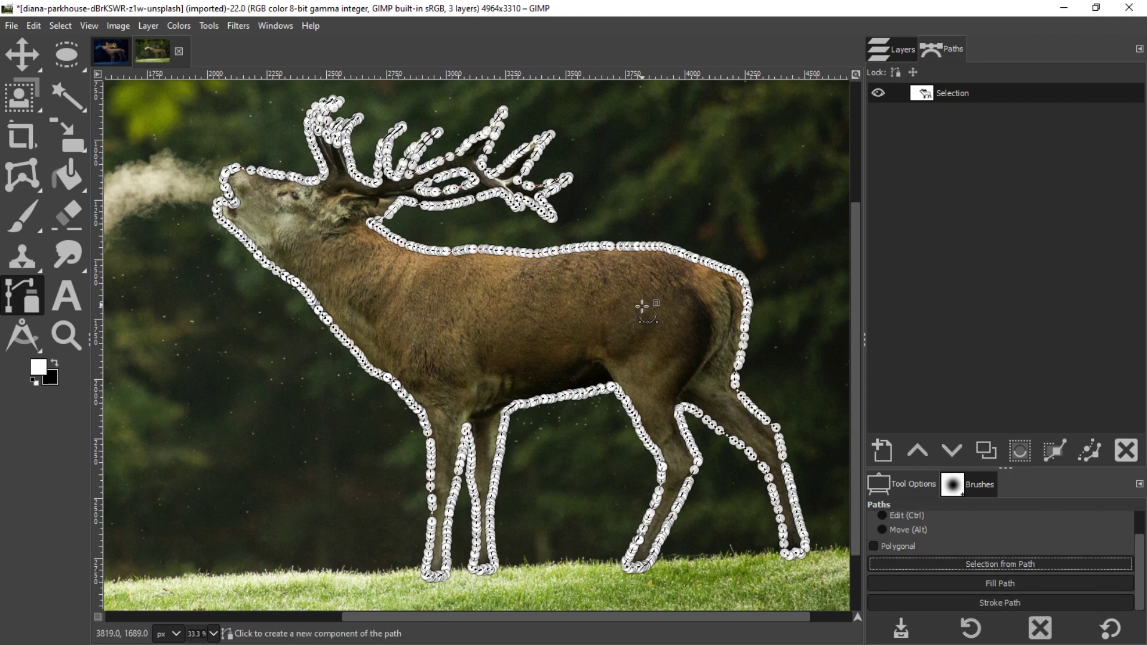
{"action": "key", "text": "m"}
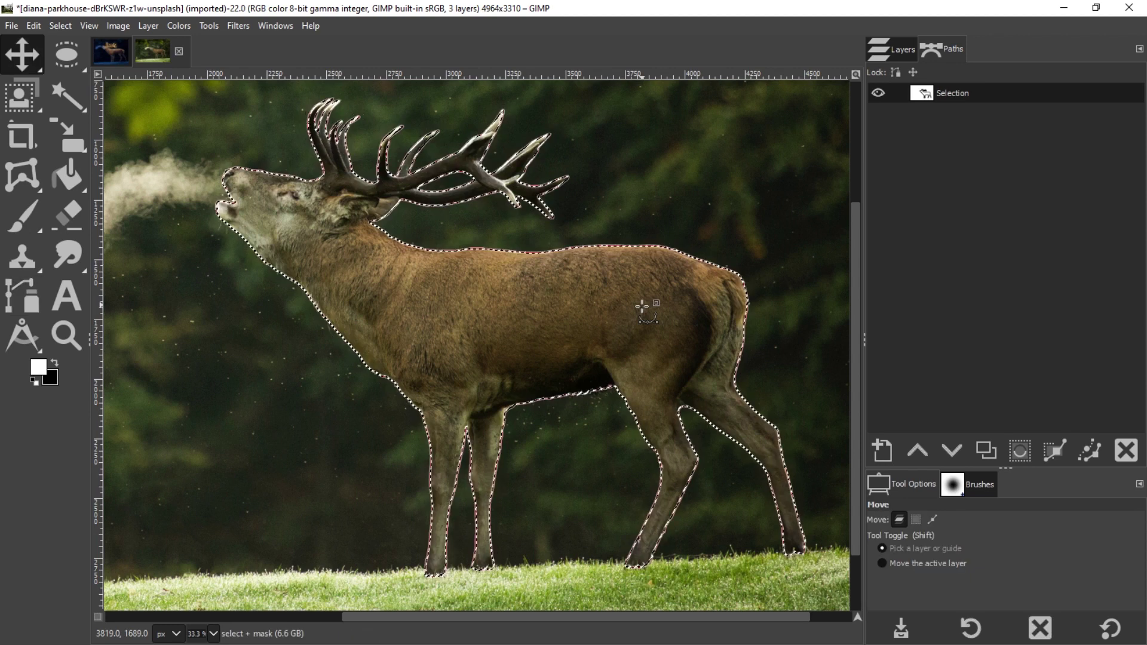
{"action": "left_click", "coordinate": [877, 93]}
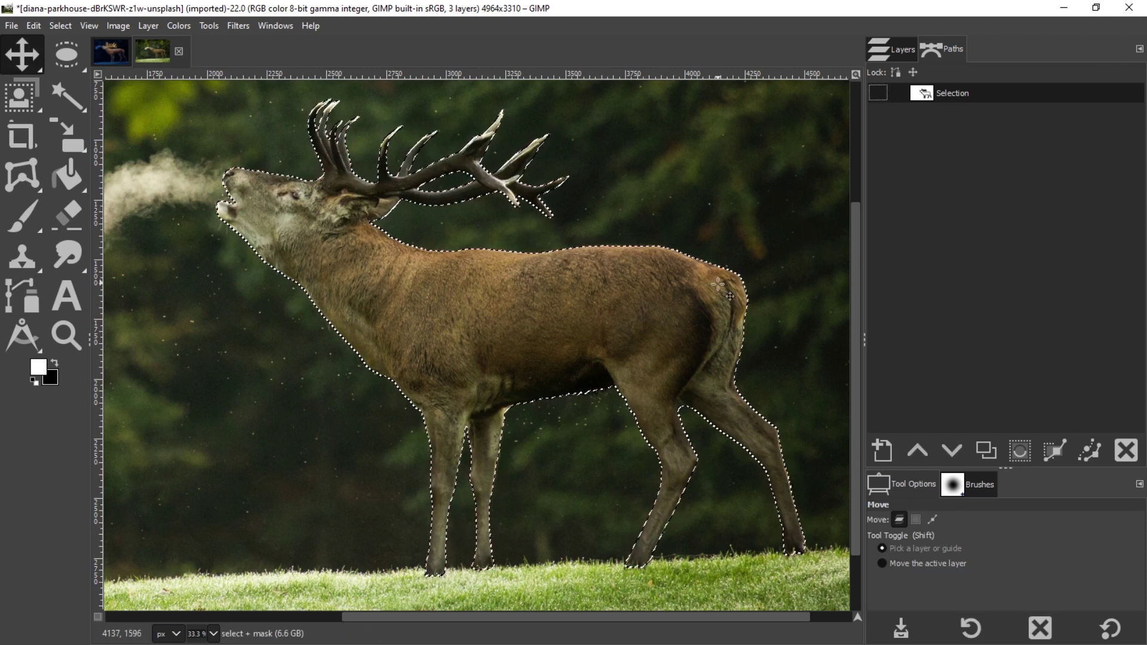
Step: Add a layer mask initialized to the selection on "select + mask" and check the cutout with the two lower layers temporarily hidden
{"action": "left_click", "coordinate": [891, 49]}
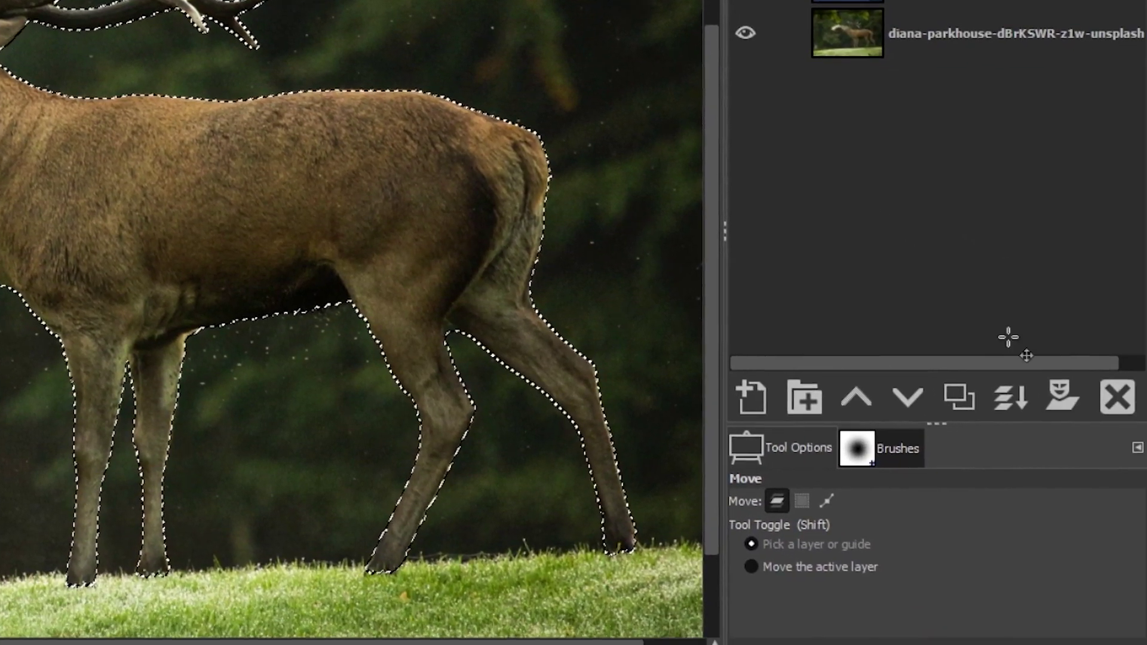
{"action": "left_click", "coordinate": [1069, 390]}
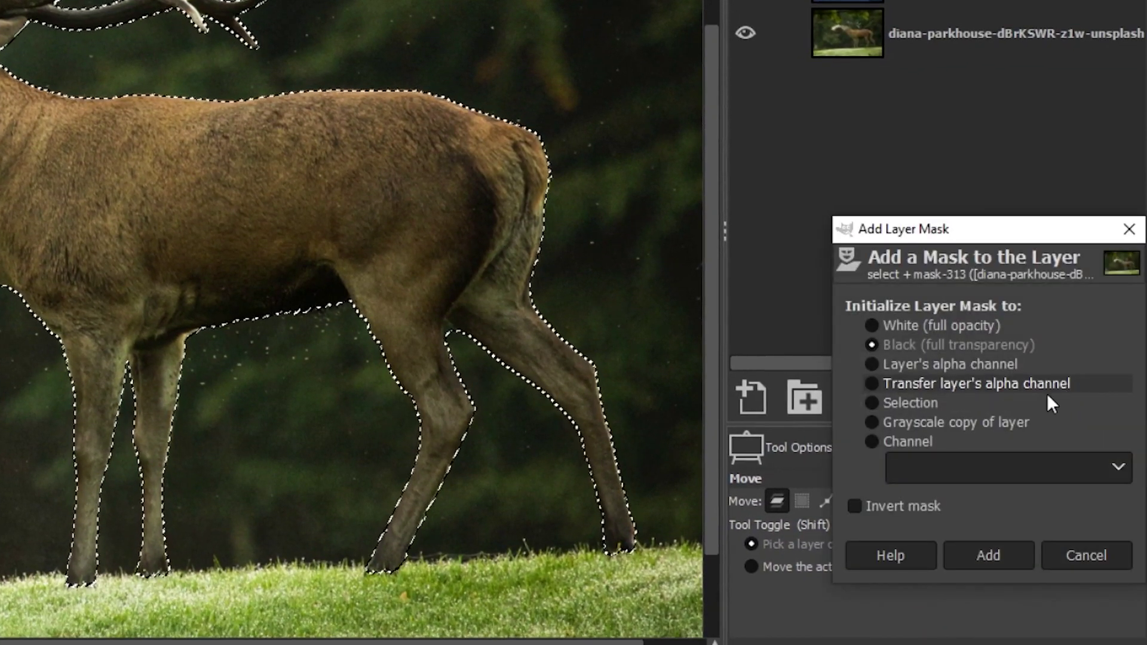
{"action": "left_click", "coordinate": [872, 402]}
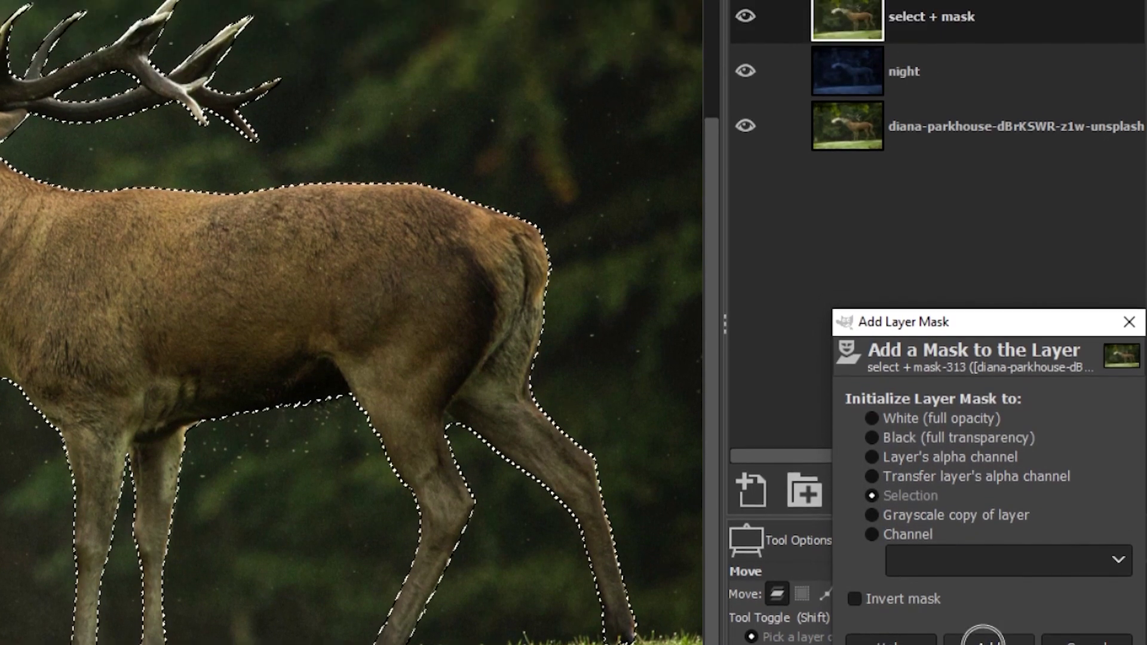
{"action": "left_click", "coordinate": [987, 565]}
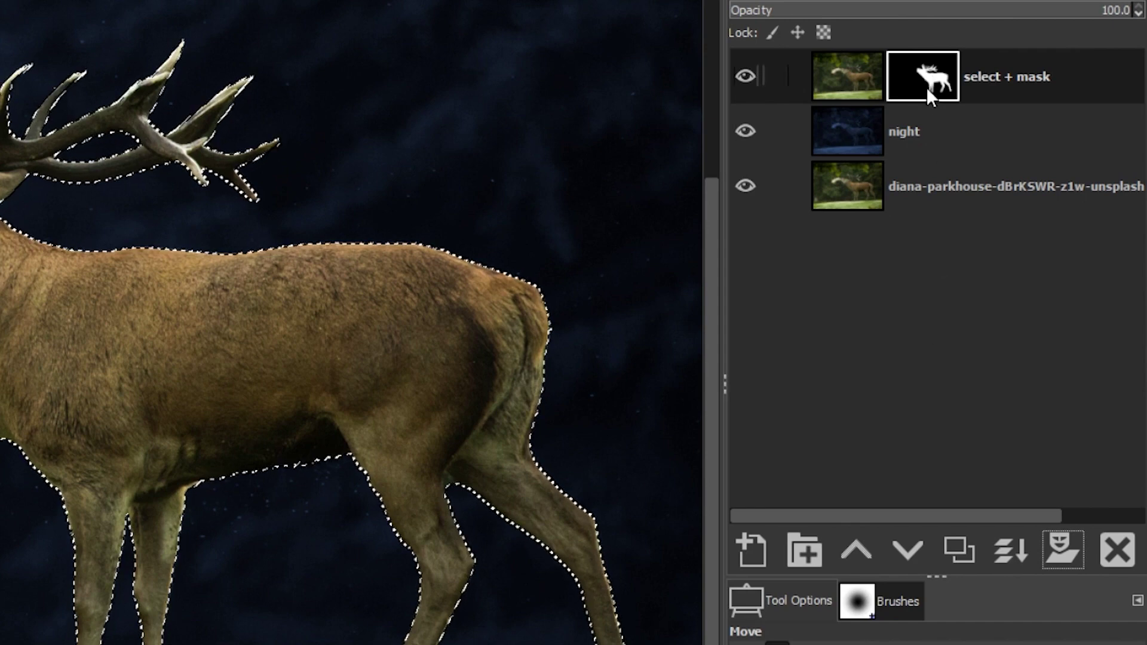
{"action": "left_click", "coordinate": [751, 131]}
{"action": "left_click", "coordinate": [748, 181]}
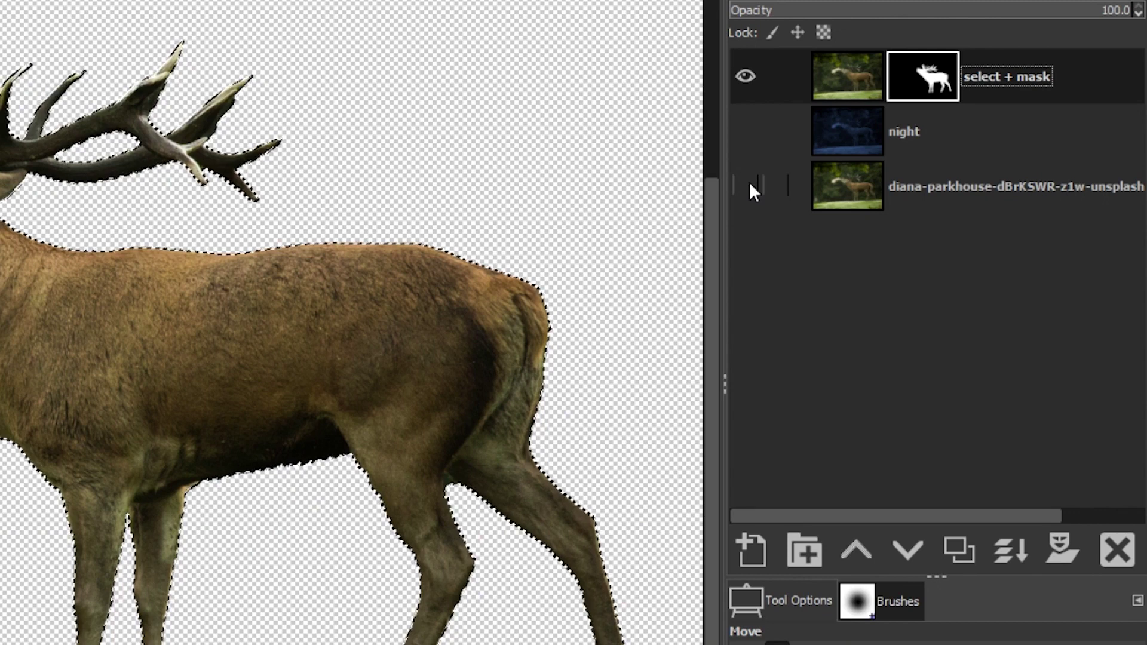
{"action": "left_click", "coordinate": [748, 181]}
{"action": "left_click", "coordinate": [748, 132]}
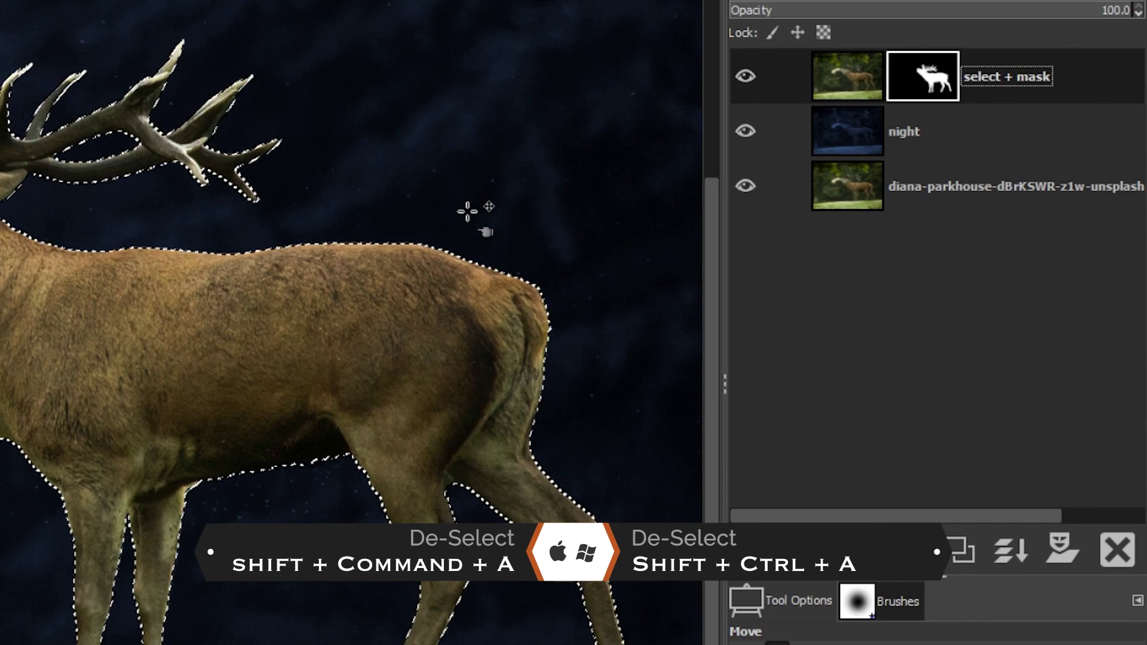
Step: Deselect and duplicate "select + mask", then apply the copy's layer mask and check the cutout with the lower layers temporarily hidden
{"action": "key", "text": "shift+ctrl+a"}
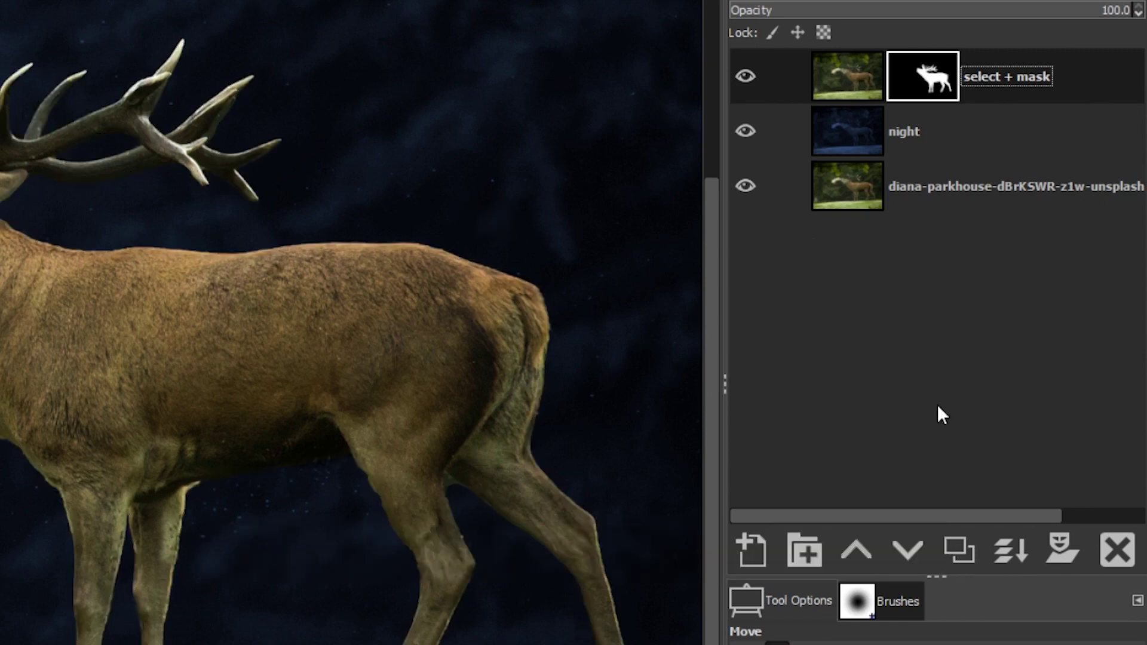
{"action": "left_click", "coordinate": [956, 553]}
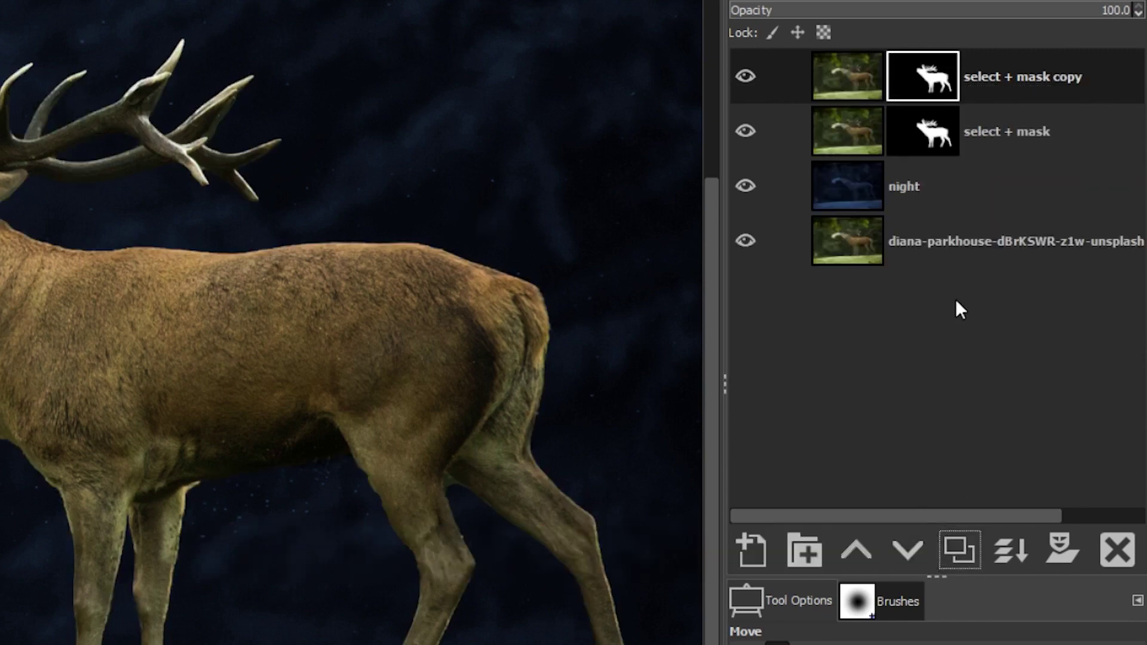
{"action": "right_click", "coordinate": [1104, 80]}
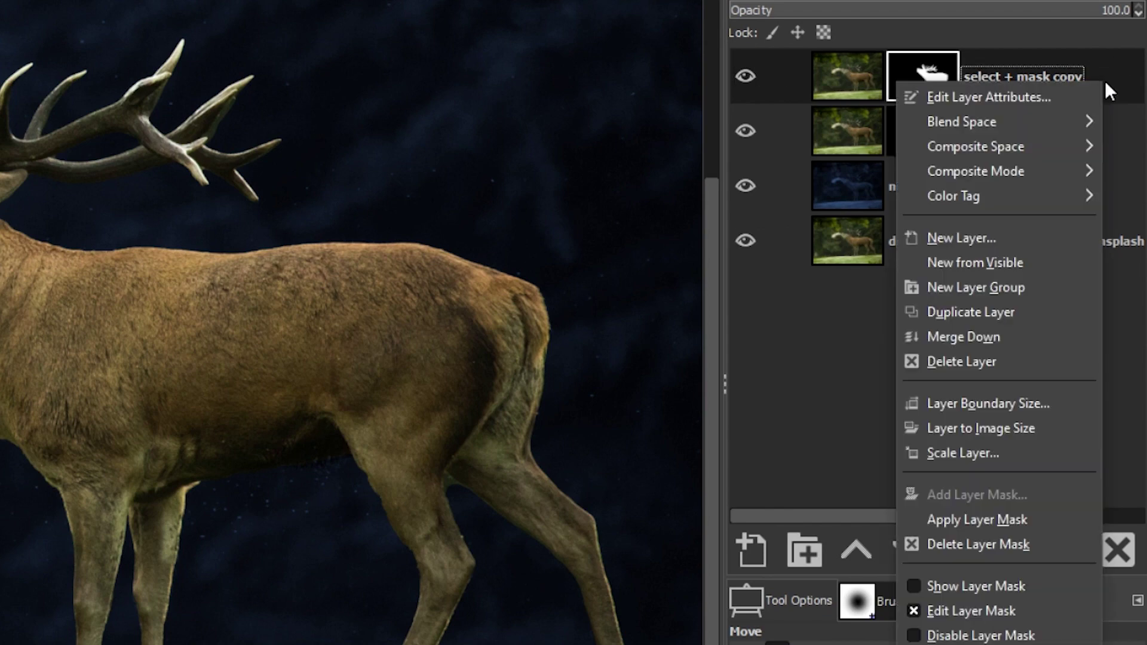
{"action": "left_click", "coordinate": [994, 517]}
{"action": "left_click", "coordinate": [745, 186]}
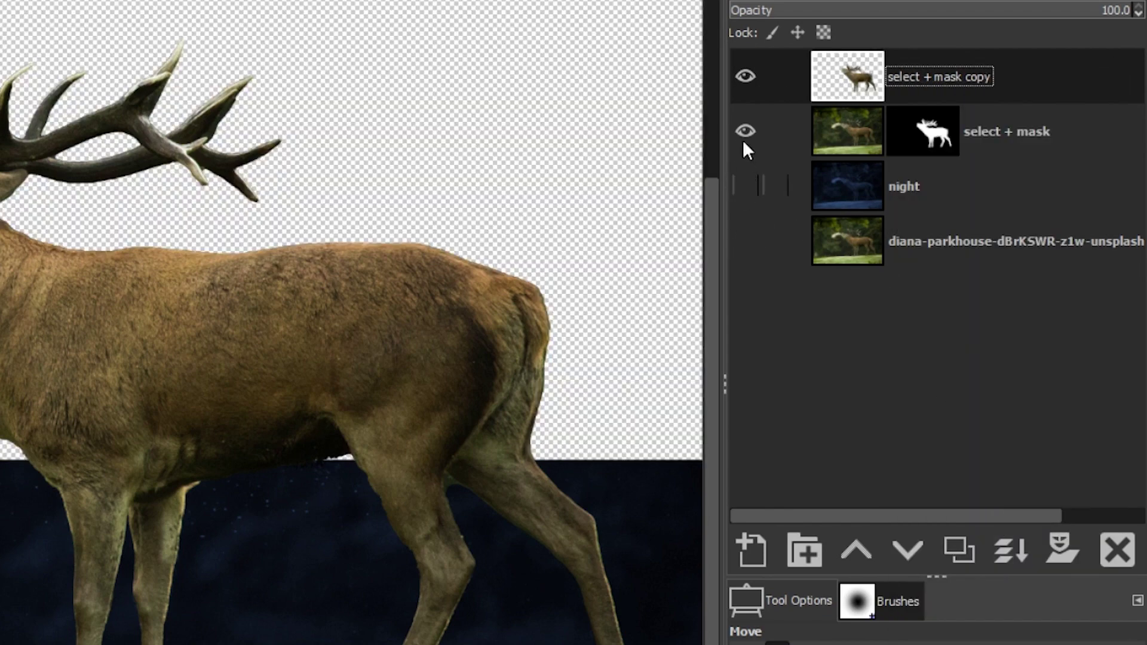
{"action": "left_click", "coordinate": [745, 131]}
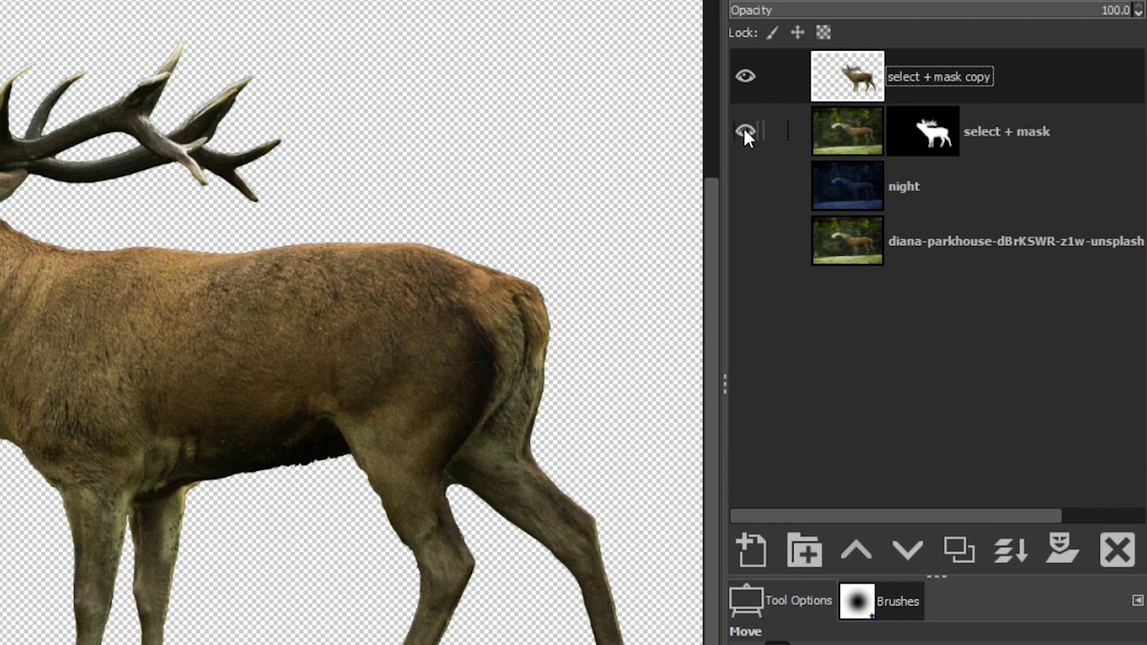
{"action": "left_click", "coordinate": [744, 132]}
{"action": "left_click", "coordinate": [744, 167]}
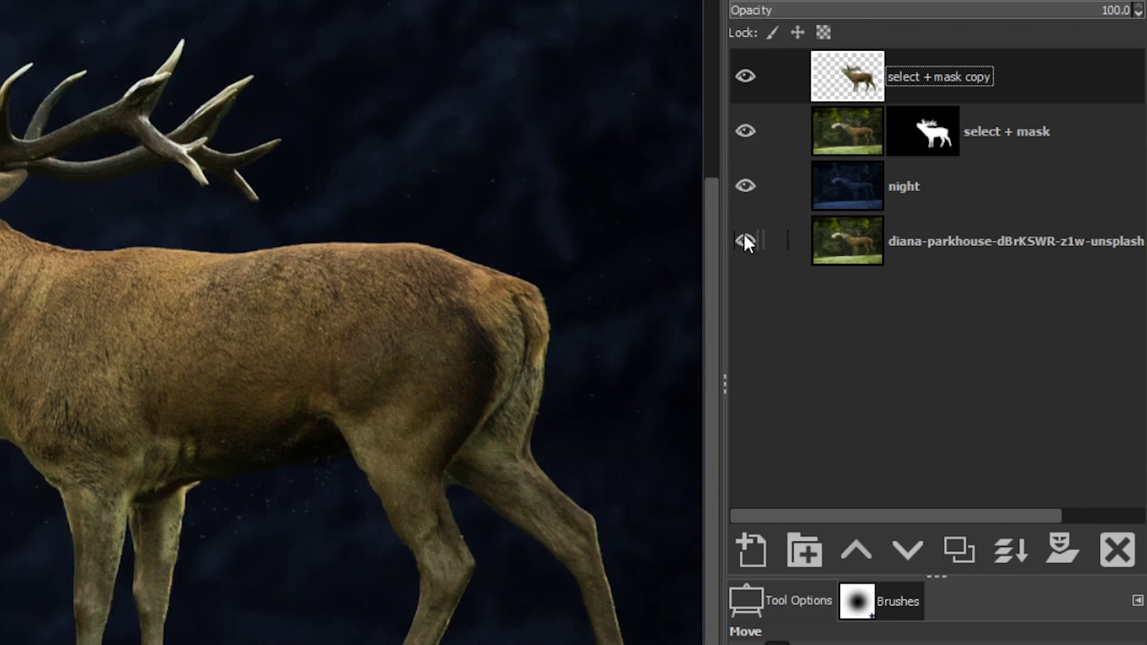
Step: Rename the duplicated deer layer with the applied mask to "curves"
{"action": "double_click", "coordinate": [952, 78]}
{"action": "type", "text": "cur"}
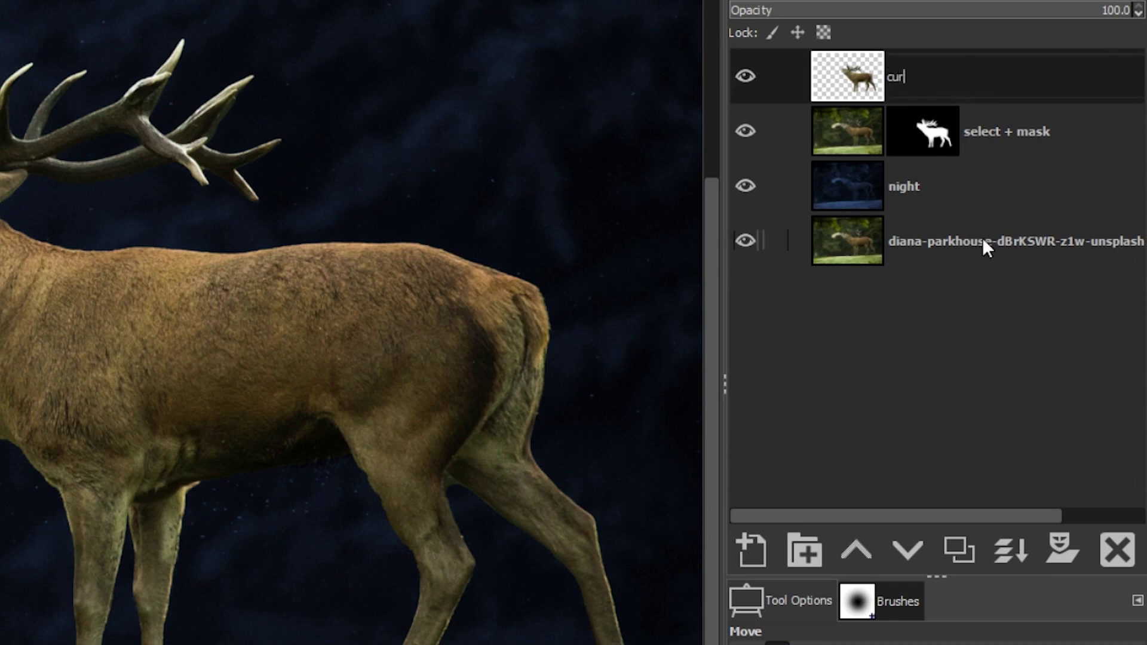
{"action": "type", "text": "ves"}
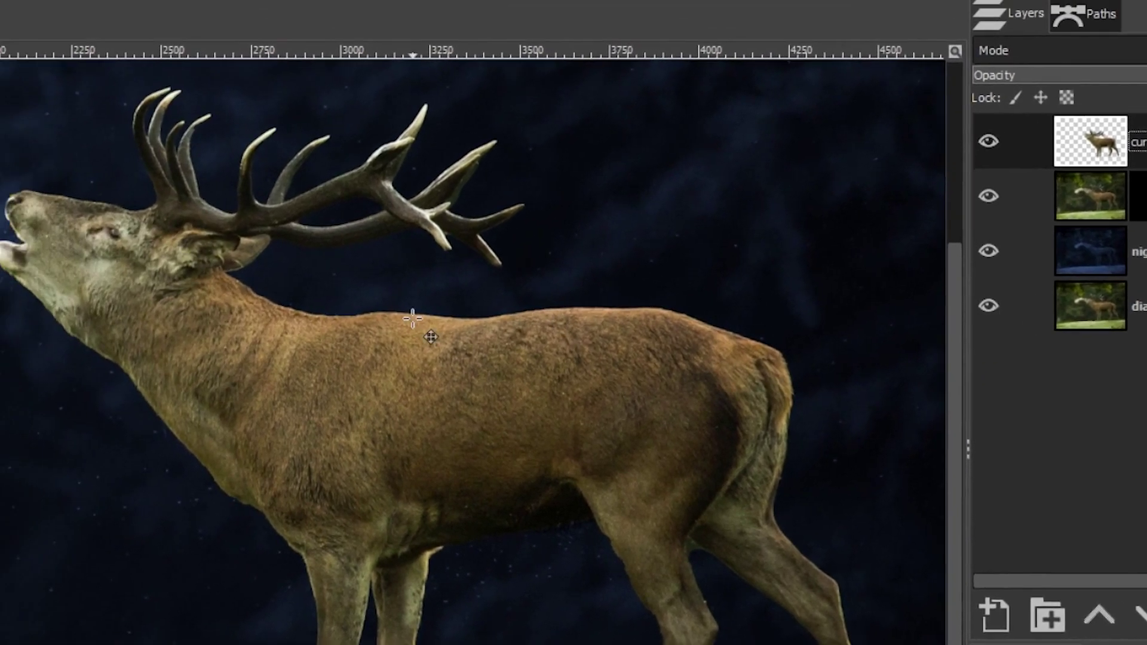
Step: Darken the "curves" layer with a Curves adjustment, pulling the Value curve's midpoint down to input 120, output 65
{"action": "left_click", "coordinate": [79, 18]}
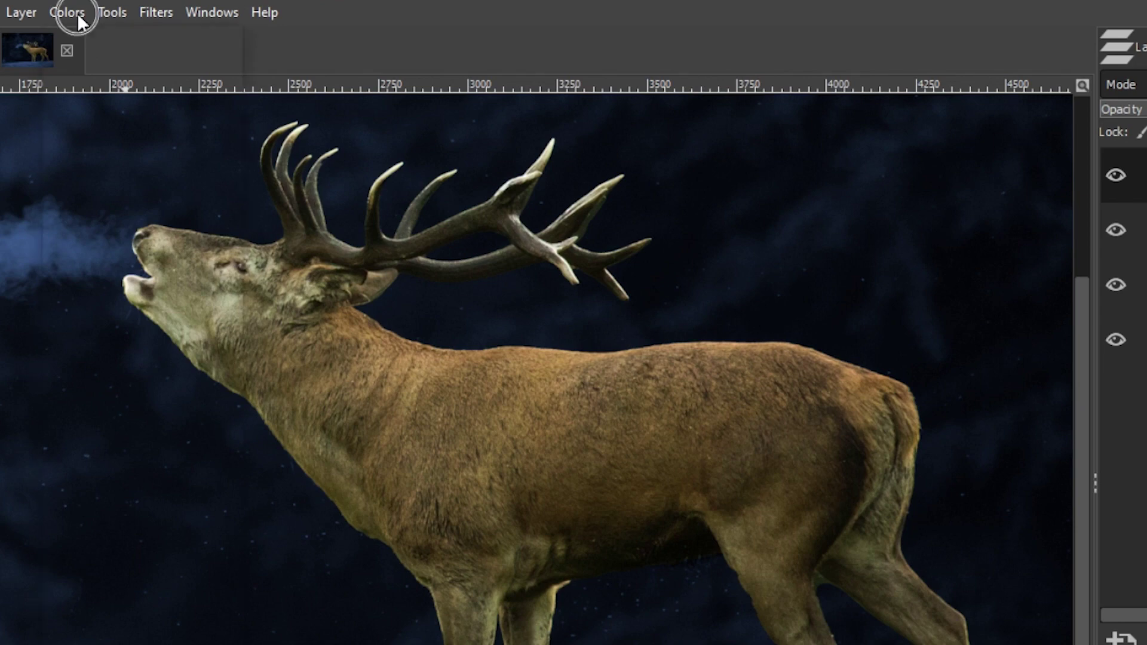
{"action": "left_click", "coordinate": [113, 264]}
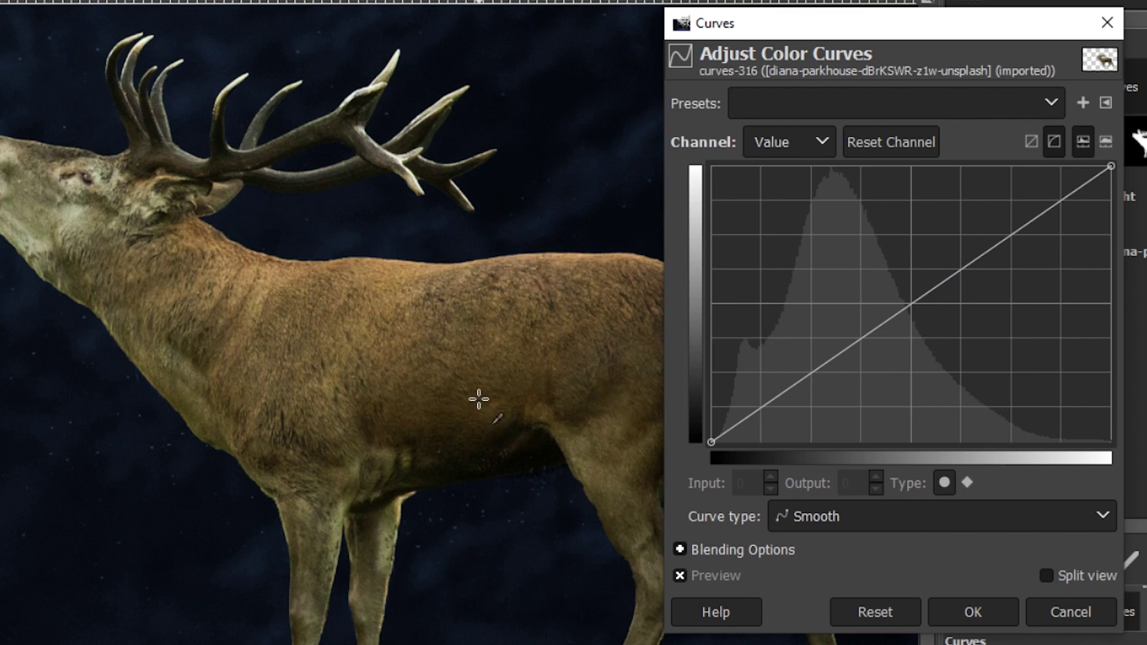
{"action": "left_click_drag", "start_coordinate": [909, 307], "coordinate": [899, 374]}
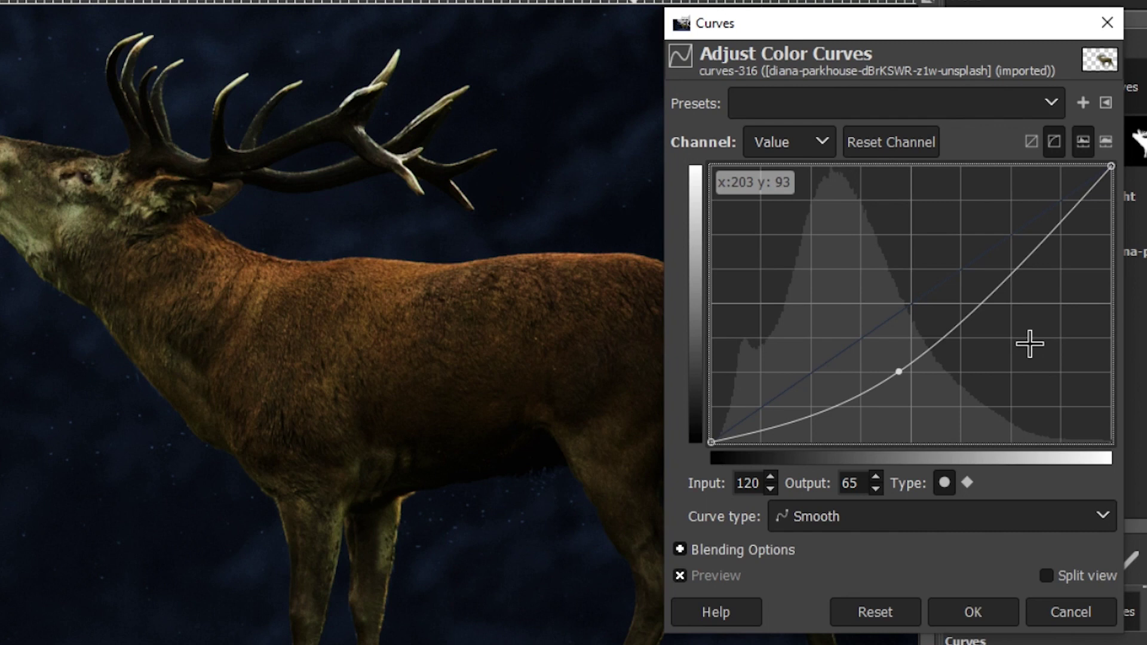
Step: Raise the Blue channel curve to input 105, output 168, compare the deer with and without the preview, and apply the adjustment
{"action": "left_click", "coordinate": [801, 151]}
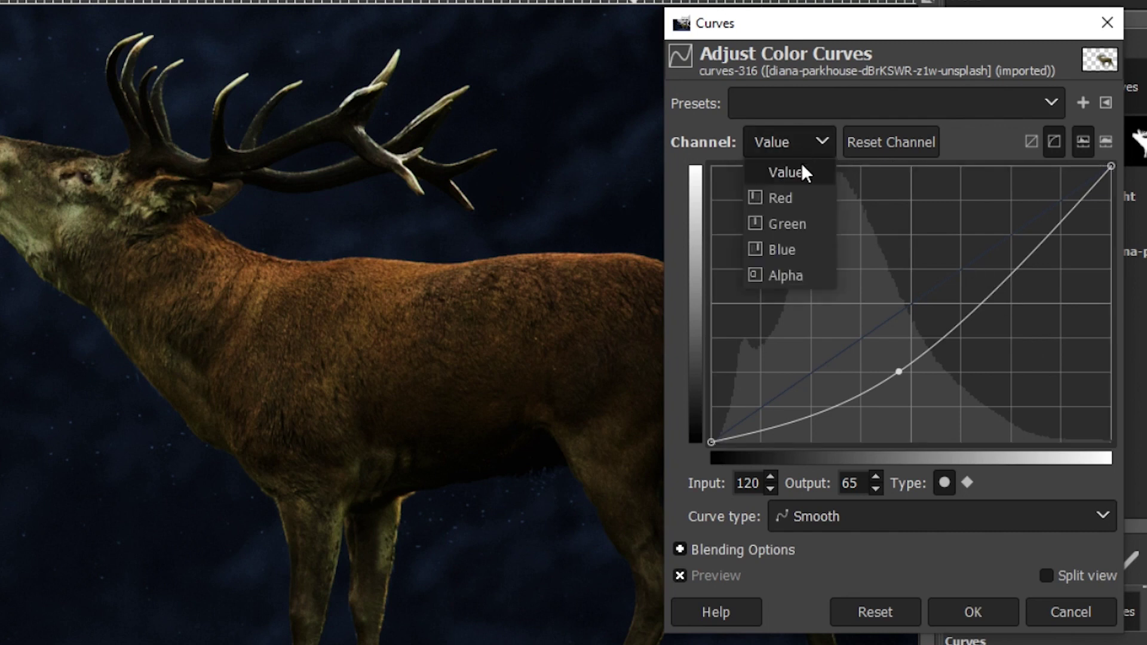
{"action": "left_click", "coordinate": [798, 248]}
{"action": "left_click_drag", "start_coordinate": [909, 307], "coordinate": [875, 260]}
{"action": "left_click", "coordinate": [686, 572]}
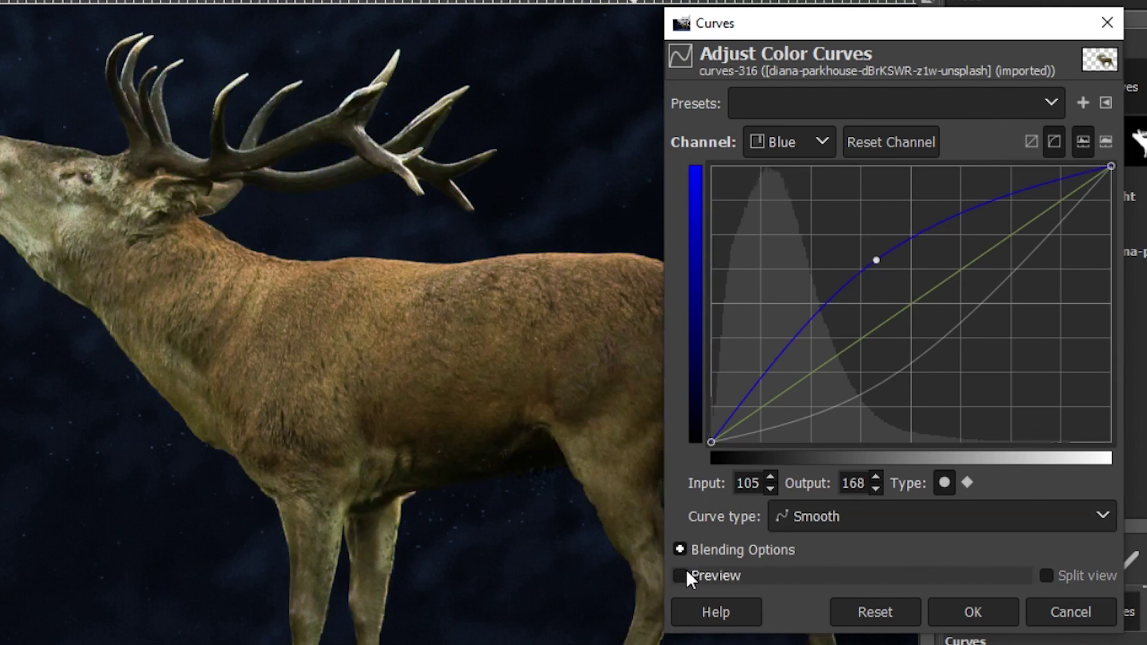
{"action": "left_click", "coordinate": [685, 572]}
{"action": "left_click", "coordinate": [685, 572]}
{"action": "left_click", "coordinate": [686, 572]}
{"action": "left_click", "coordinate": [686, 572]}
{"action": "left_click", "coordinate": [685, 572]}
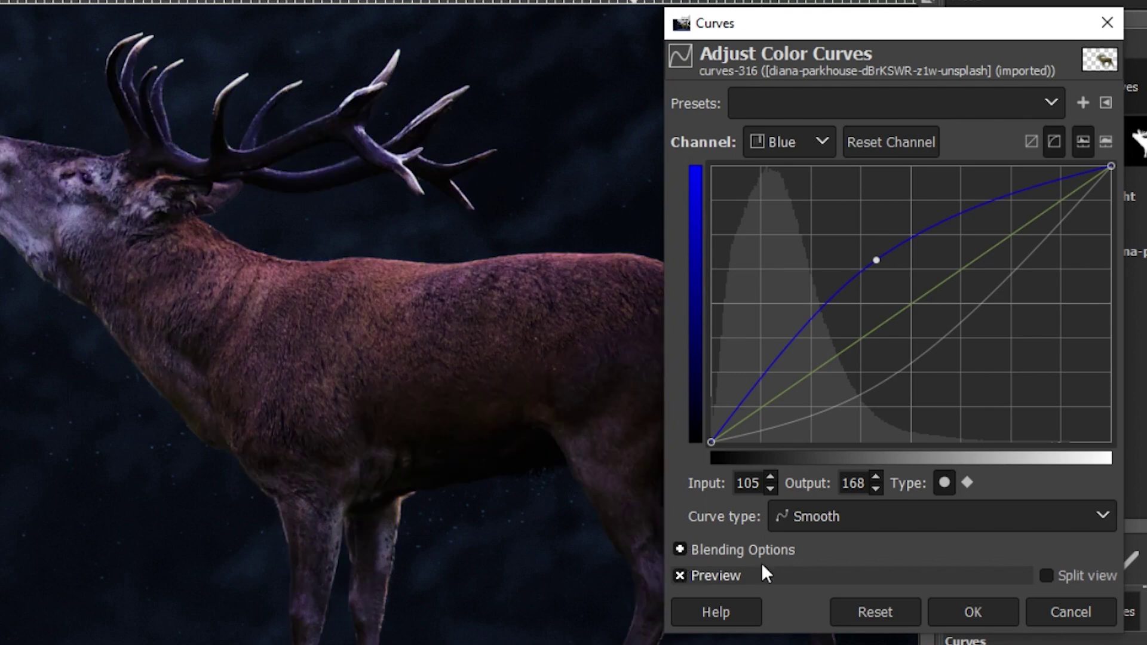
{"action": "left_click", "coordinate": [1012, 614]}
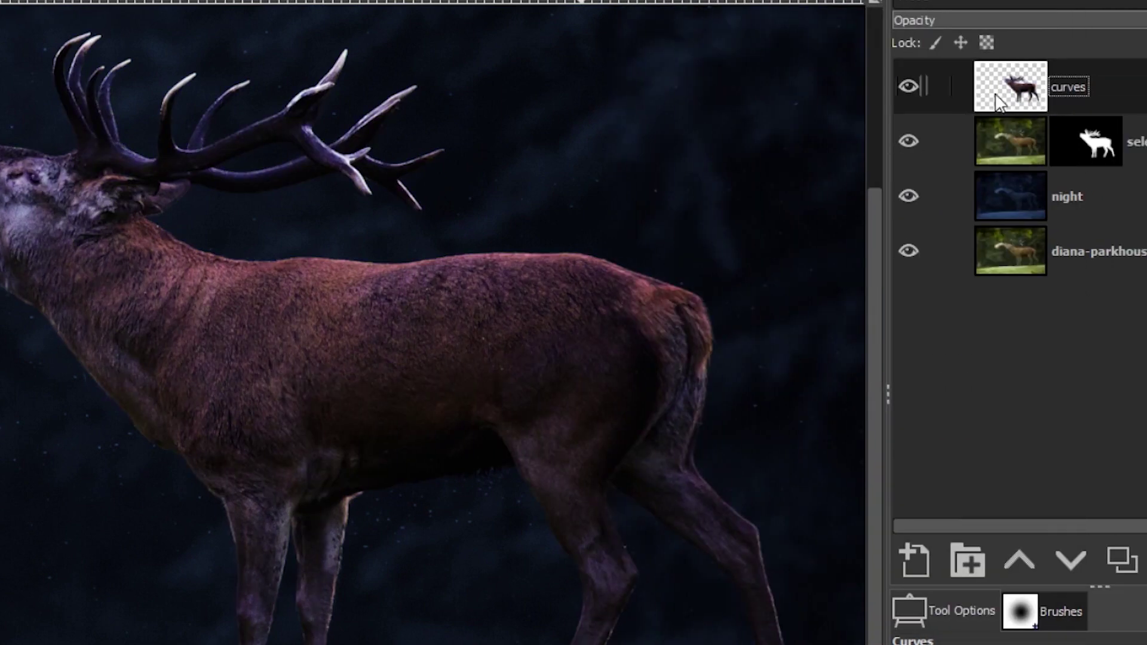
Step: Duplicate the "select + mask" layer and move the copy above "curves"
{"action": "left_click", "coordinate": [1055, 142]}
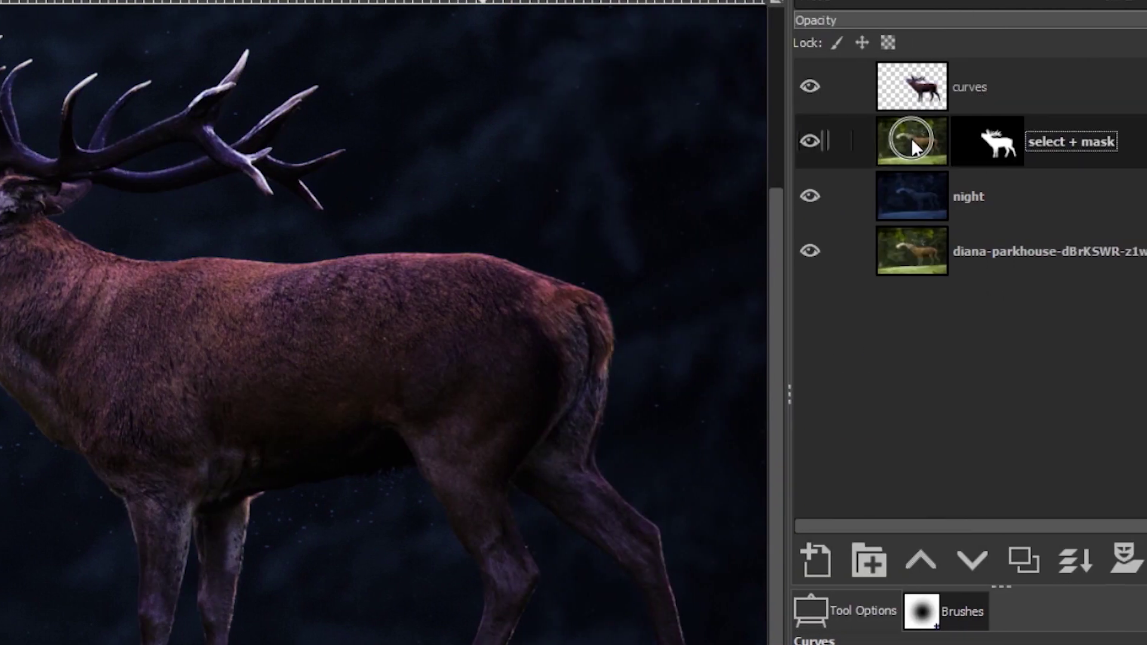
{"action": "left_click", "coordinate": [958, 559]}
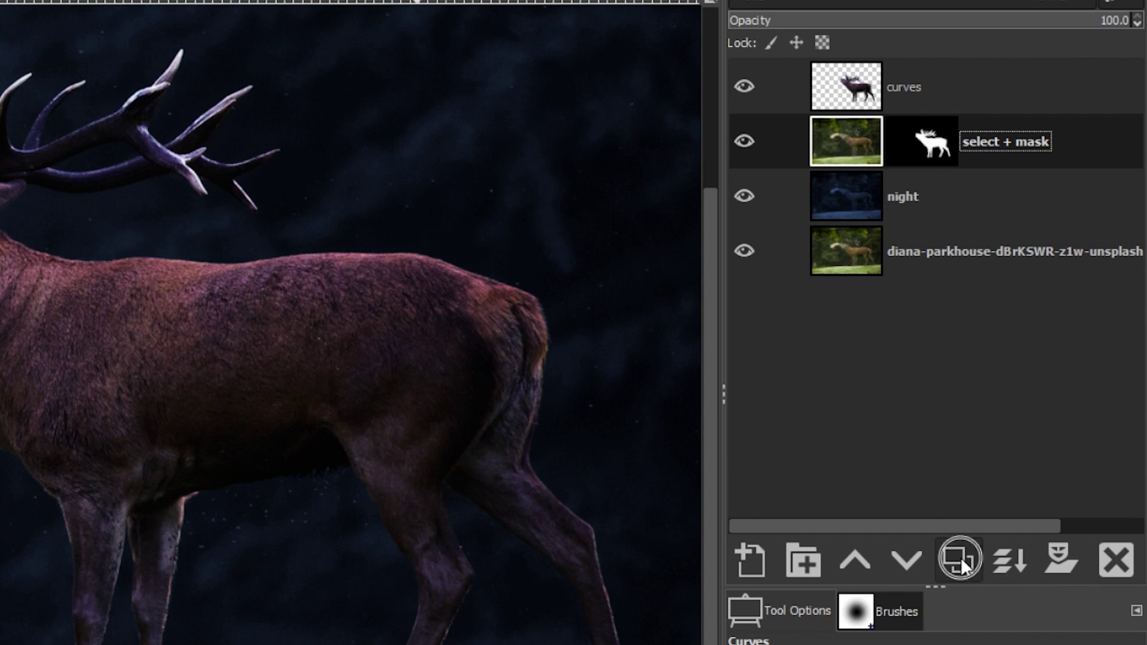
{"action": "left_click_drag", "start_coordinate": [860, 130], "coordinate": [884, 75]}
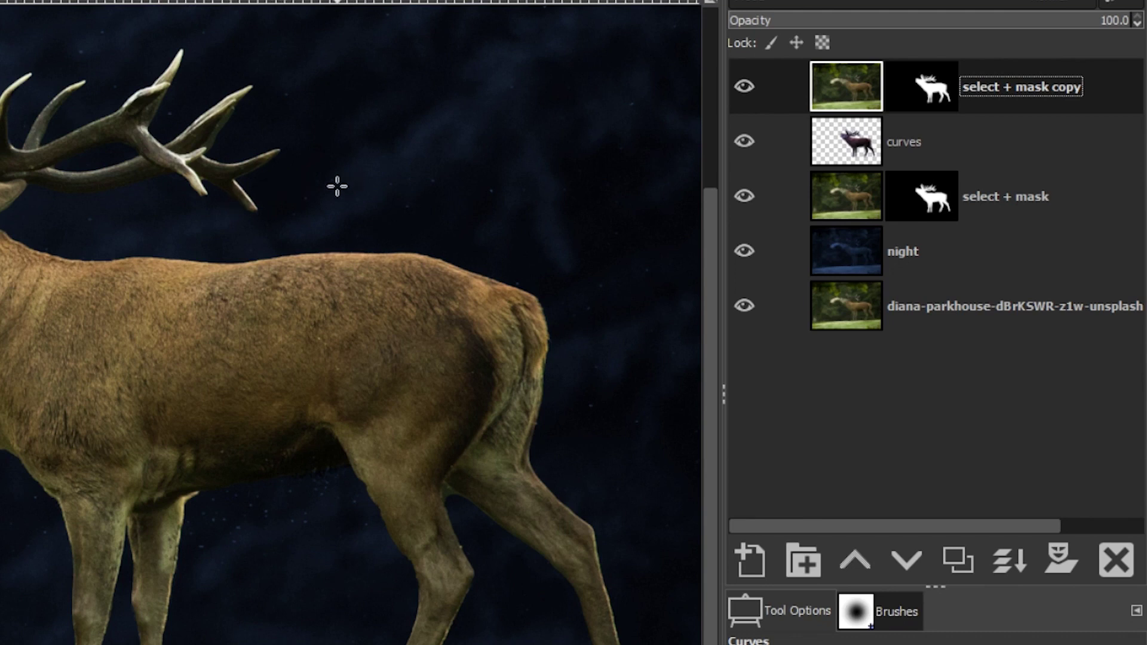
Step: Turn the layer mask of "select + mask copy" into a selection and convert that selection to a path
{"action": "left_click", "coordinate": [917, 93]}
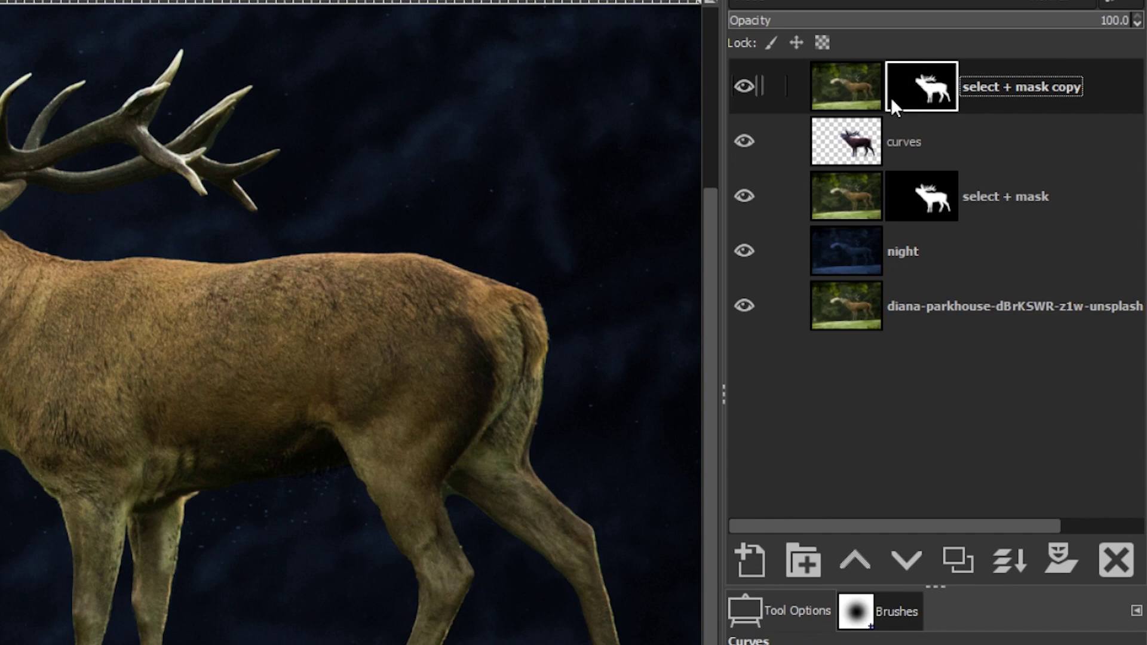
{"action": "right_click", "coordinate": [1107, 91]}
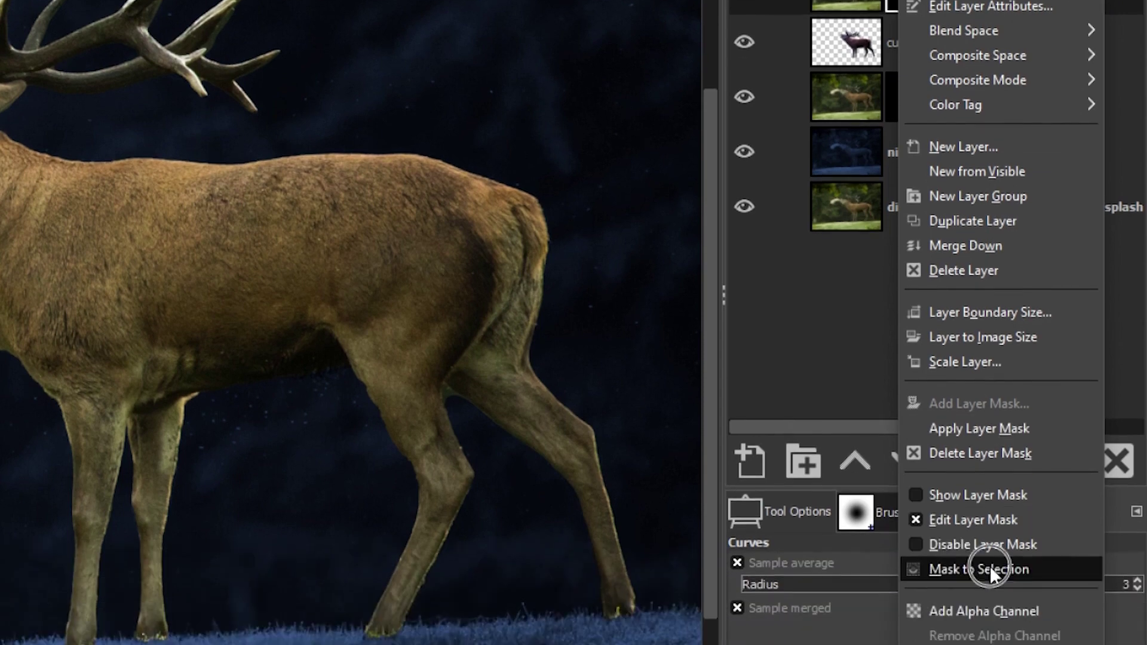
{"action": "left_click", "coordinate": [989, 567]}
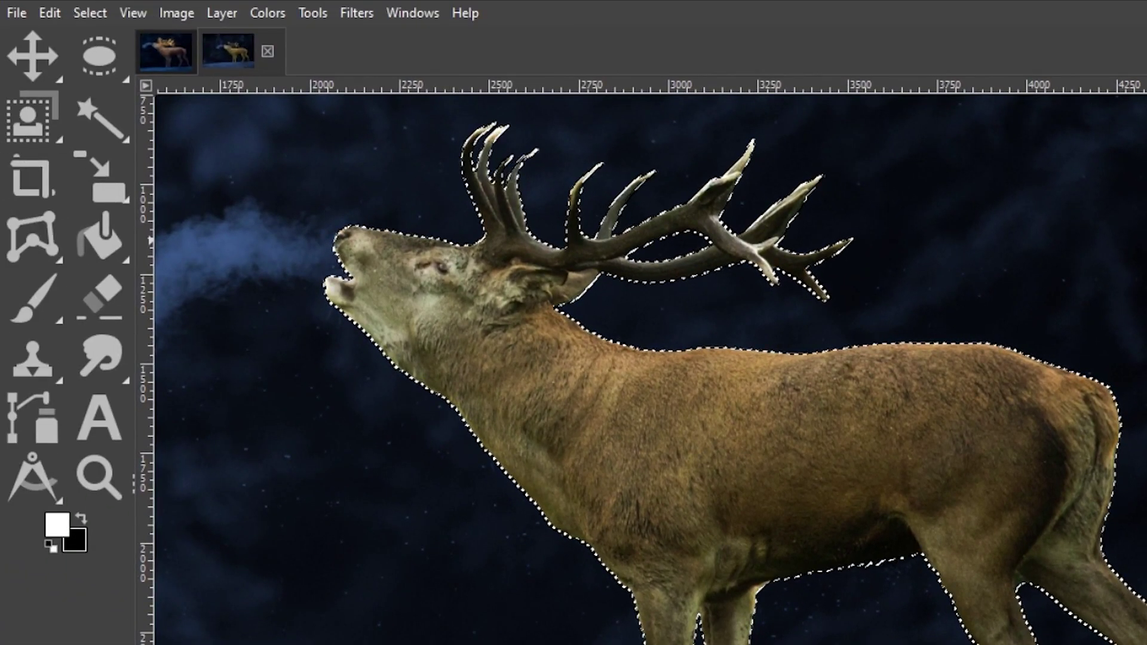
{"action": "left_click", "coordinate": [102, 13]}
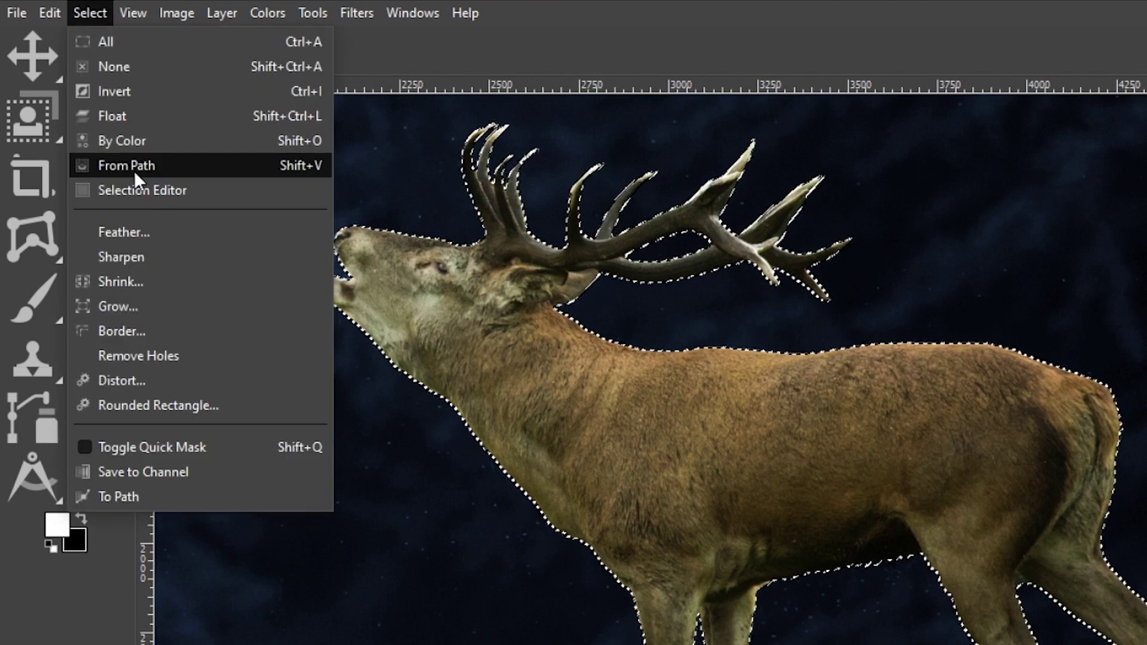
{"action": "left_click", "coordinate": [112, 496]}
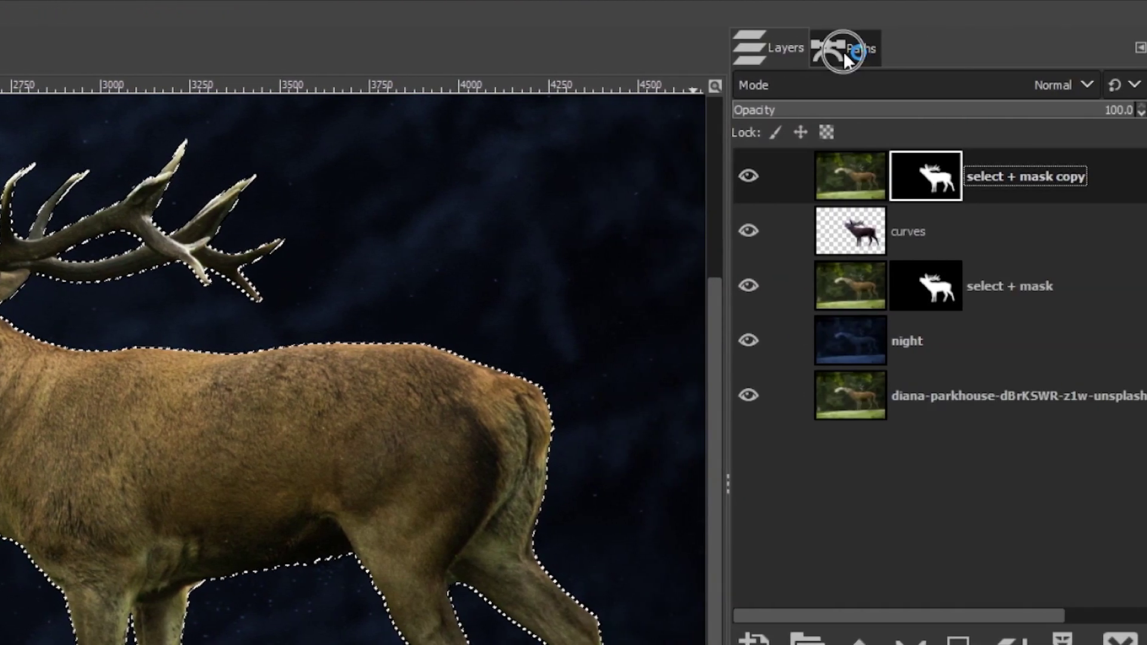
Step: Clear the selection, show the new deer path, and create a selection from it with the Paths tool
{"action": "left_click", "coordinate": [844, 51]}
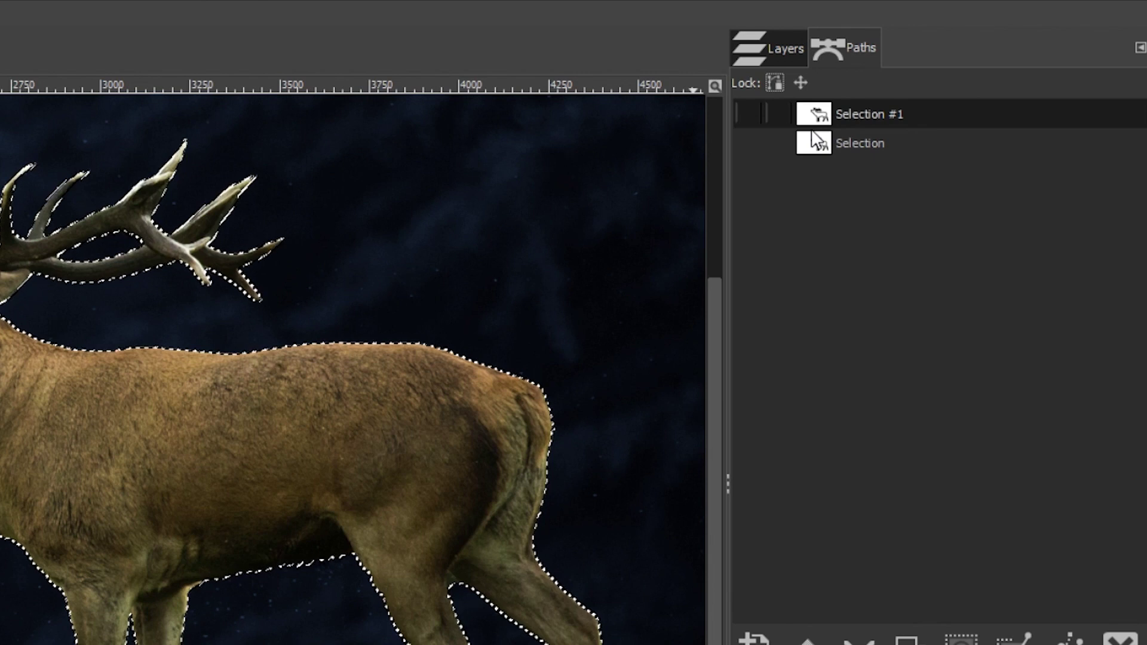
{"action": "key", "text": "ctrl+shift+a"}
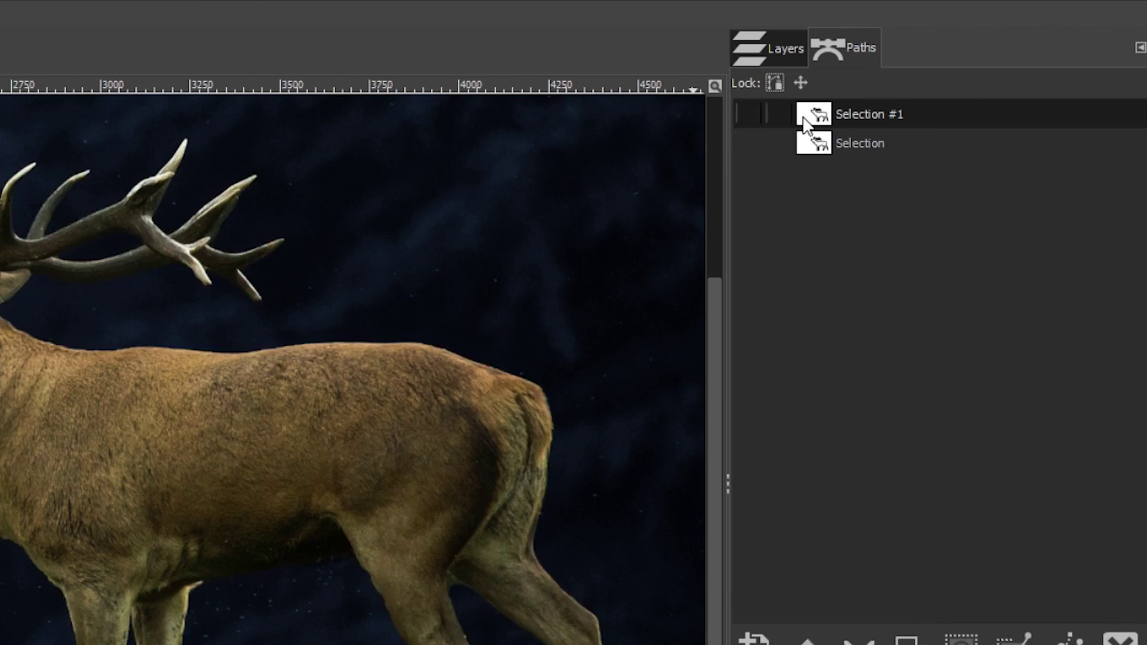
{"action": "left_click", "coordinate": [747, 111]}
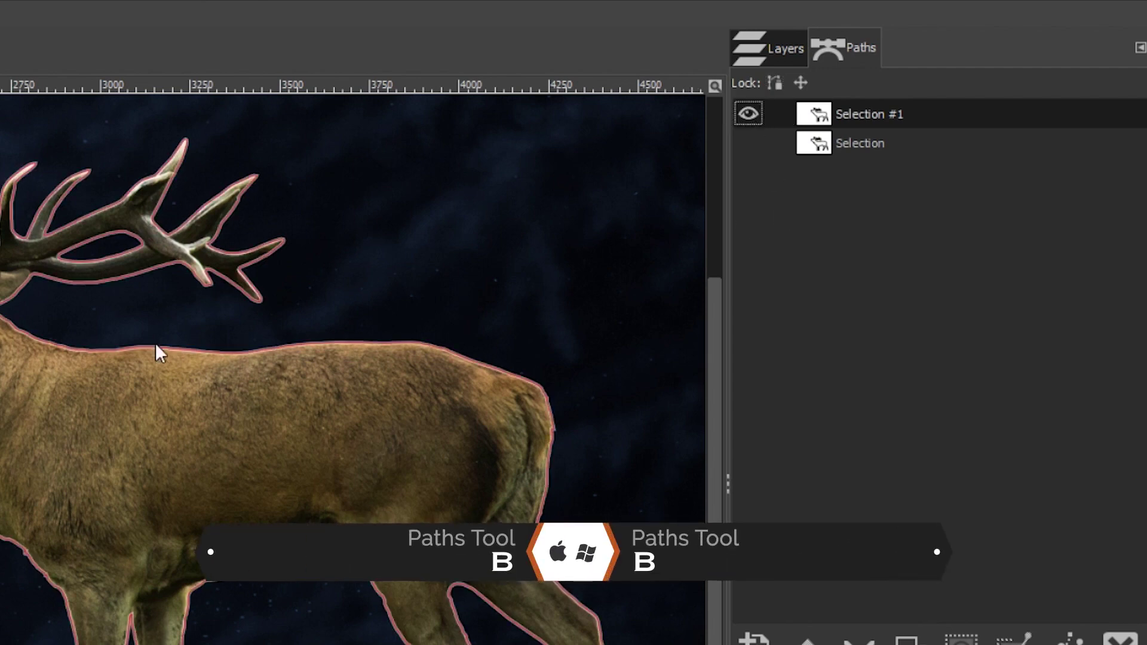
{"action": "left_click", "coordinate": [283, 347]}
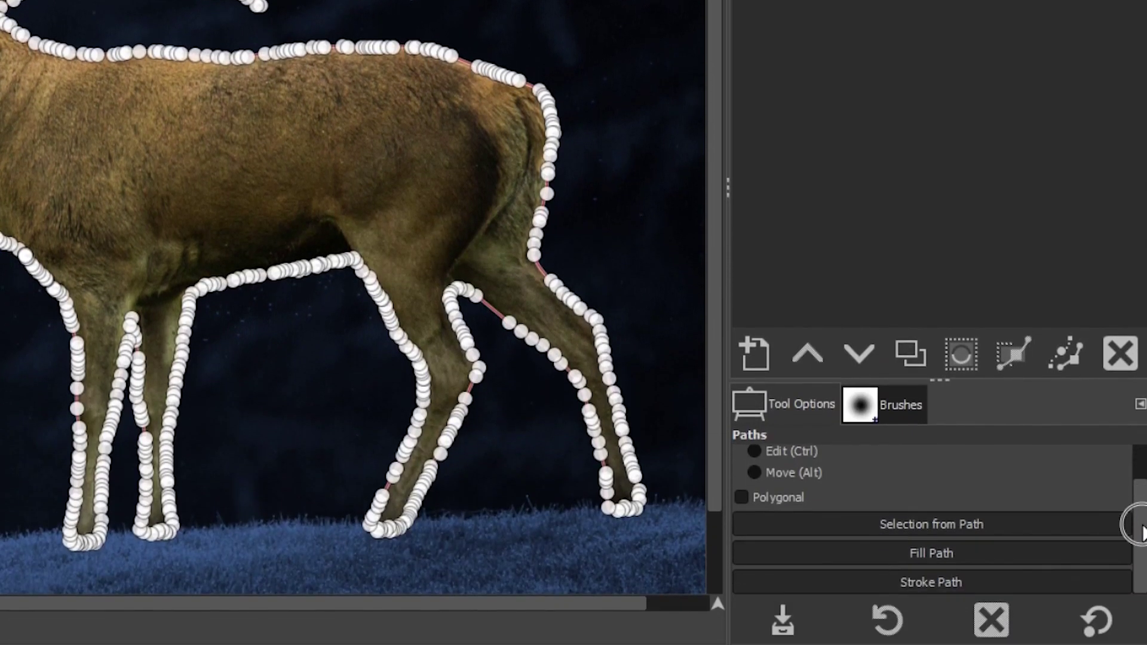
{"action": "left_click", "coordinate": [945, 525]}
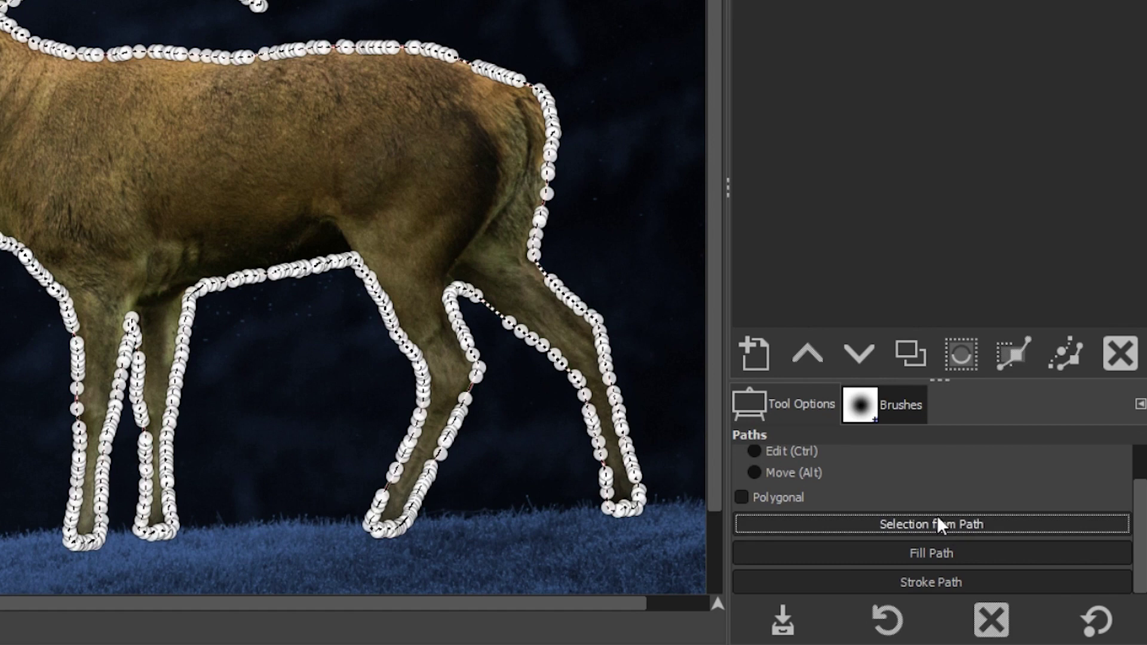
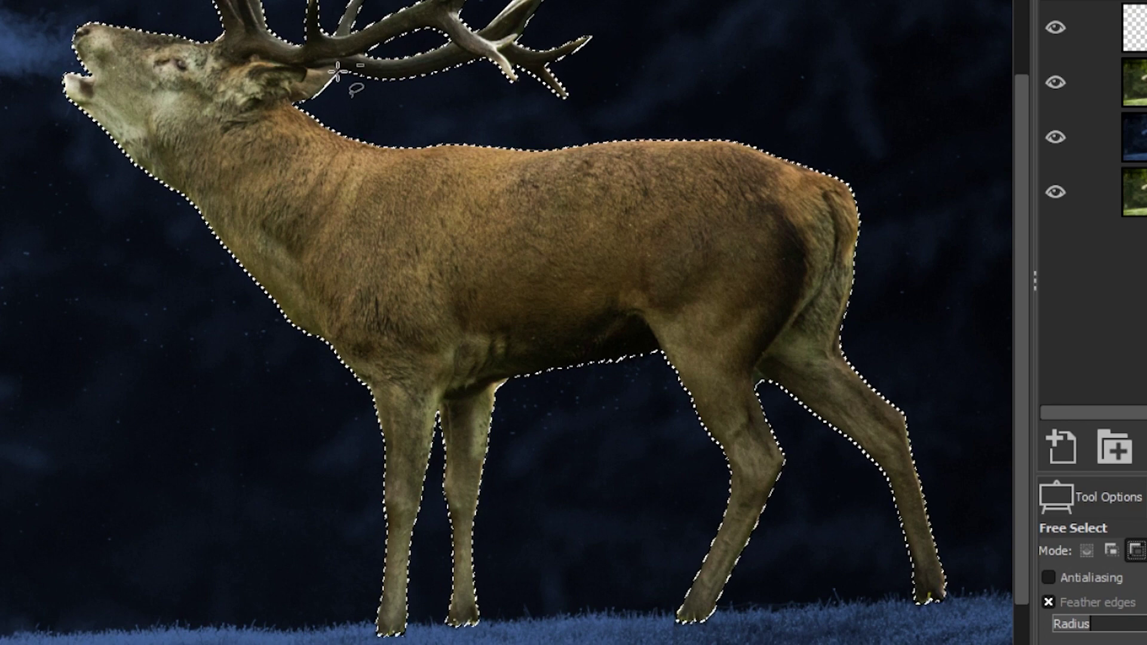
Step: Subtract the deer's head and body from the selection with a Free Select outline, leaving only the antlers selected
{"action": "left_click", "coordinate": [338, 68]}
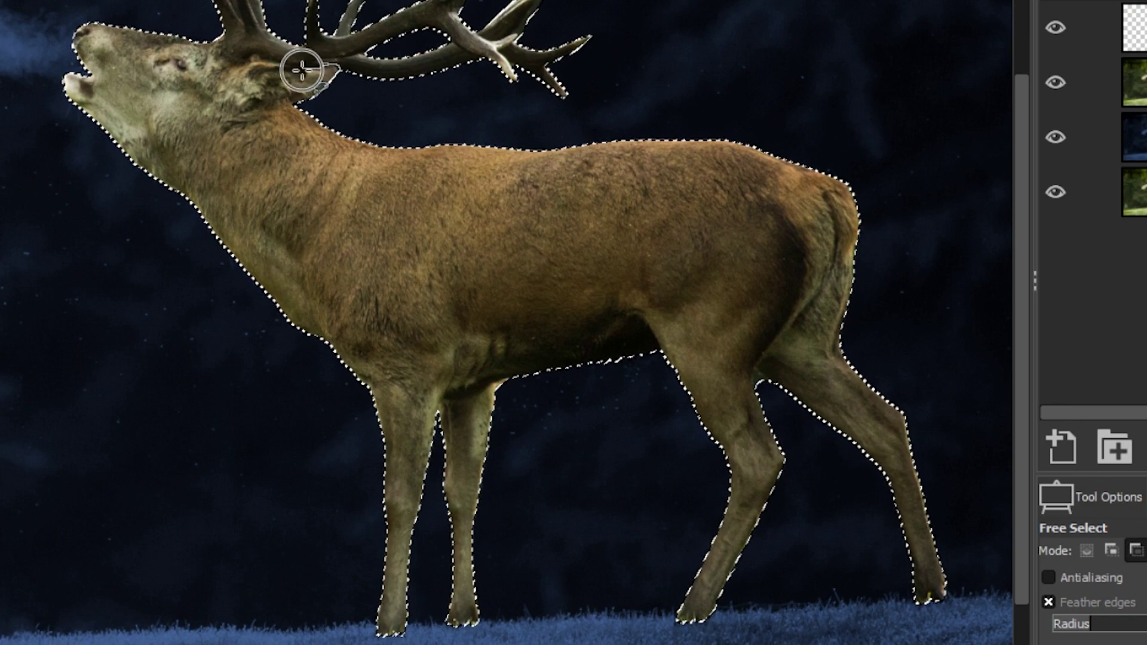
{"action": "mouse_move", "coordinate": [257, 62]}
{"action": "left_mouse_down"}
{"action": "mouse_move", "coordinate": [208, 59]}
{"action": "mouse_move", "coordinate": [198, 23]}
{"action": "mouse_move", "coordinate": [136, 1]}
{"action": "mouse_move", "coordinate": [33, 4]}
{"action": "mouse_move", "coordinate": [10, 97]}
{"action": "mouse_move", "coordinate": [32, 298]}
{"action": "mouse_move", "coordinate": [112, 476]}
{"action": "mouse_move", "coordinate": [173, 576]}
{"action": "mouse_move", "coordinate": [287, 643]}
{"action": "mouse_move", "coordinate": [966, 639]}
{"action": "mouse_move", "coordinate": [987, 582]}
{"action": "mouse_move", "coordinate": [987, 321]}
{"action": "mouse_move", "coordinate": [958, 174]}
{"action": "mouse_move", "coordinate": [926, 118]}
{"action": "mouse_move", "coordinate": [889, 89]}
{"action": "mouse_move", "coordinate": [797, 73]}
{"action": "mouse_move", "coordinate": [518, 128]}
{"action": "mouse_move", "coordinate": [339, 72]}
{"action": "left_mouse_up"}
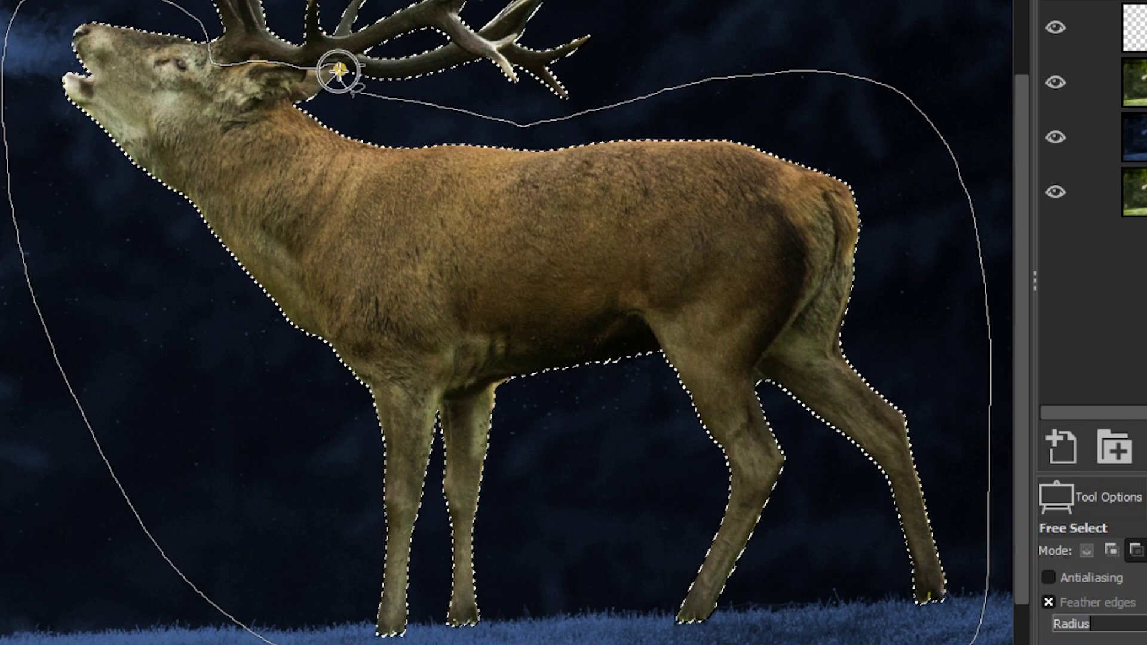
{"action": "key", "text": "Return"}
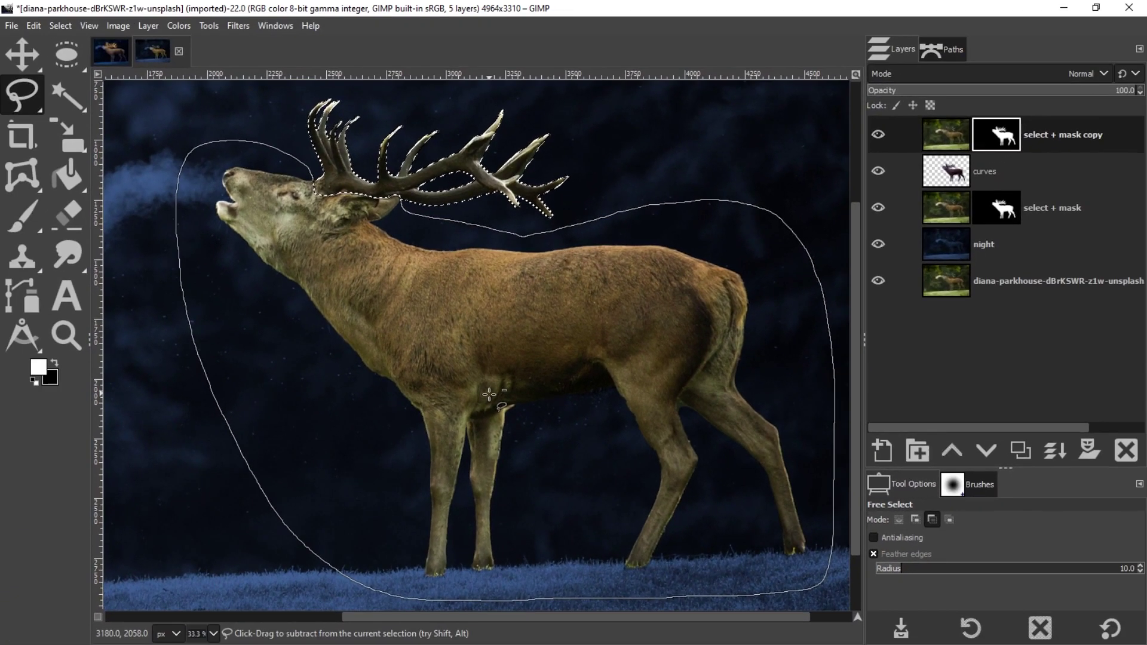
Step: Replace the layer mask of "select + mask copy" with one made from the antler selection, and apply it to the layer
{"action": "right_click", "coordinate": [1110, 142]}
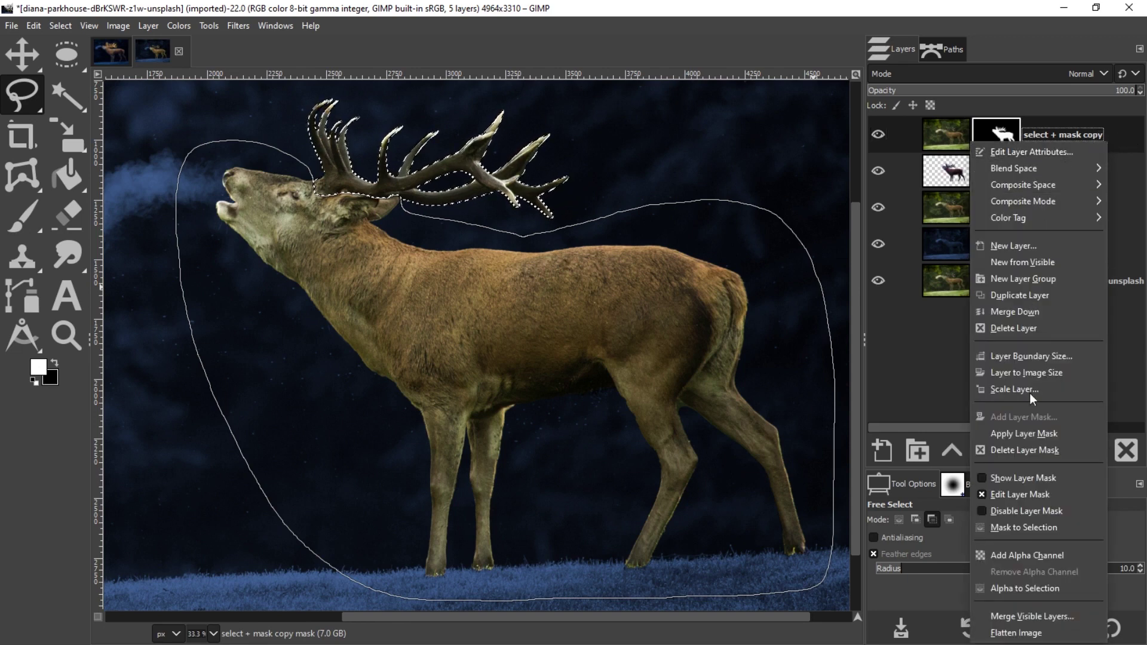
{"action": "left_click", "coordinate": [1032, 453]}
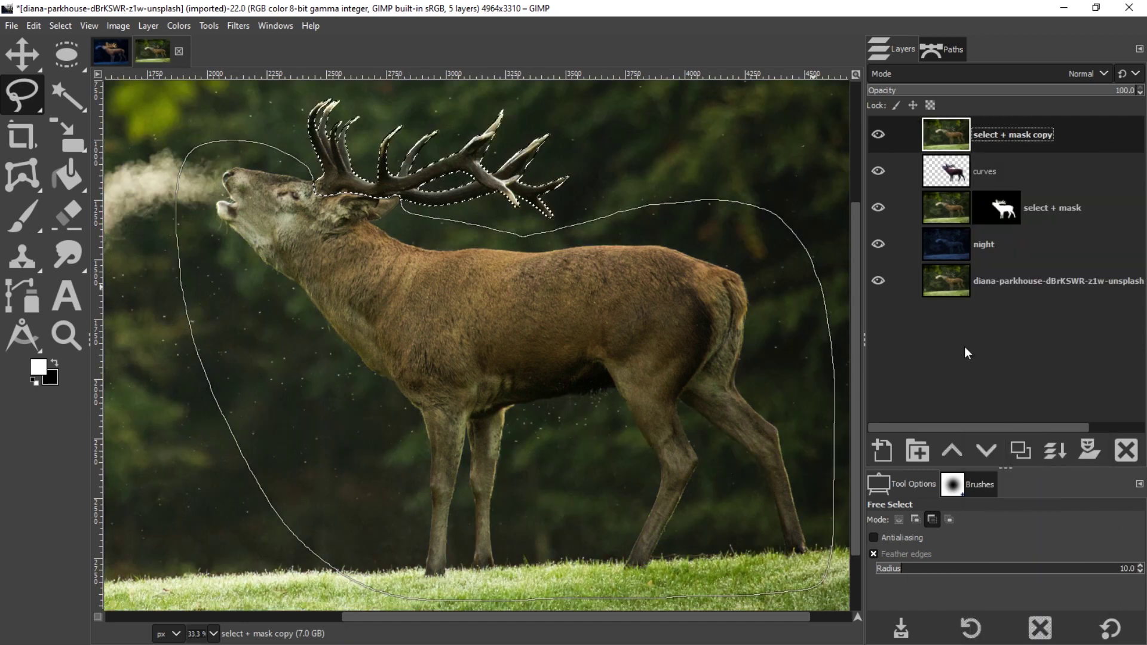
{"action": "left_click", "coordinate": [1090, 451]}
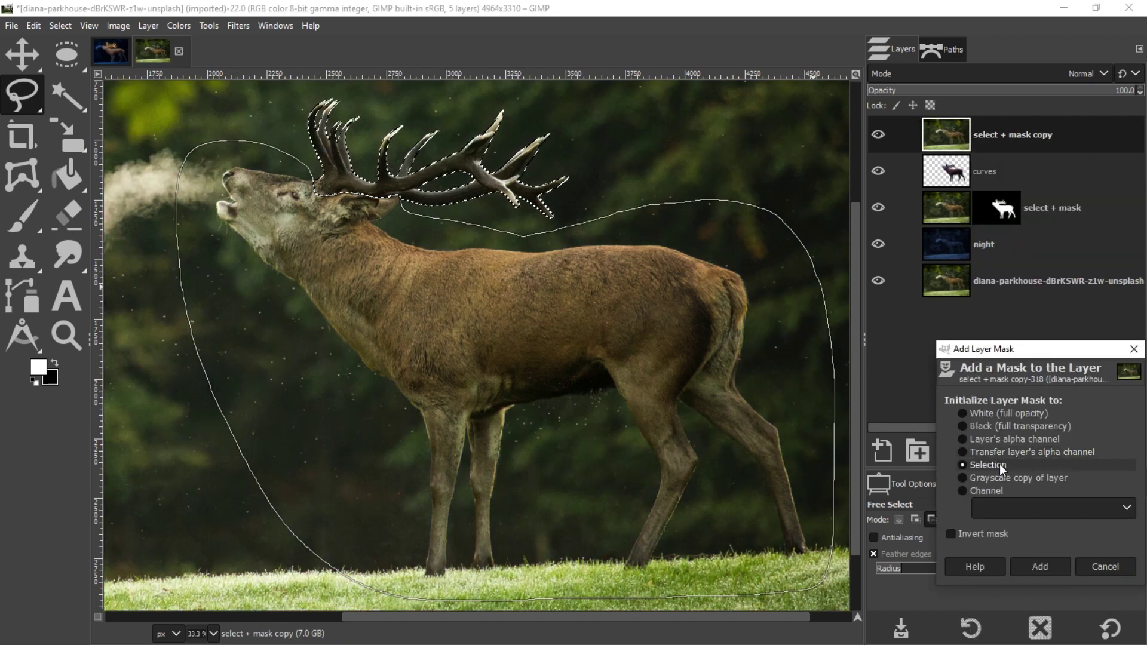
{"action": "left_click", "coordinate": [1040, 566]}
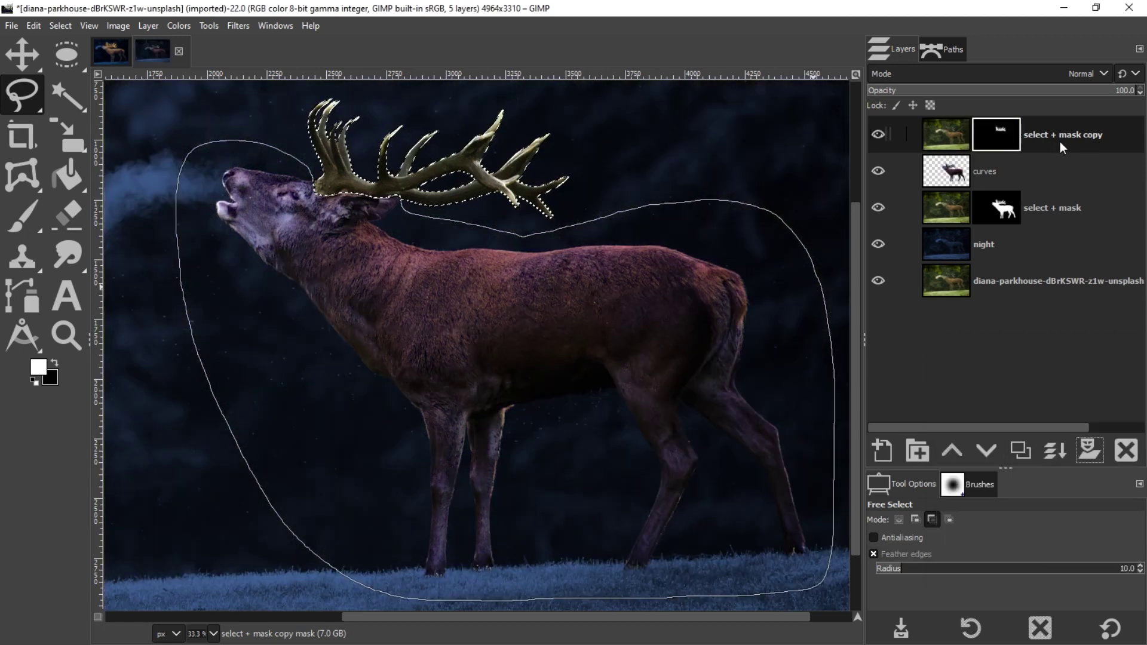
{"action": "right_click", "coordinate": [1060, 141]}
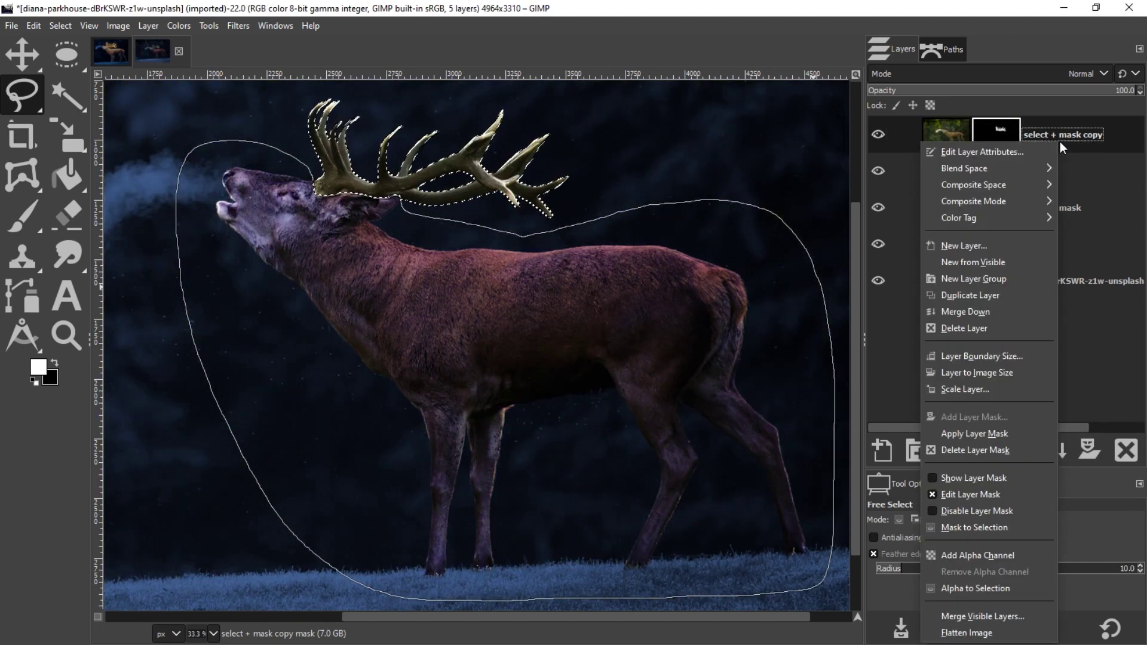
{"action": "left_click", "coordinate": [973, 435]}
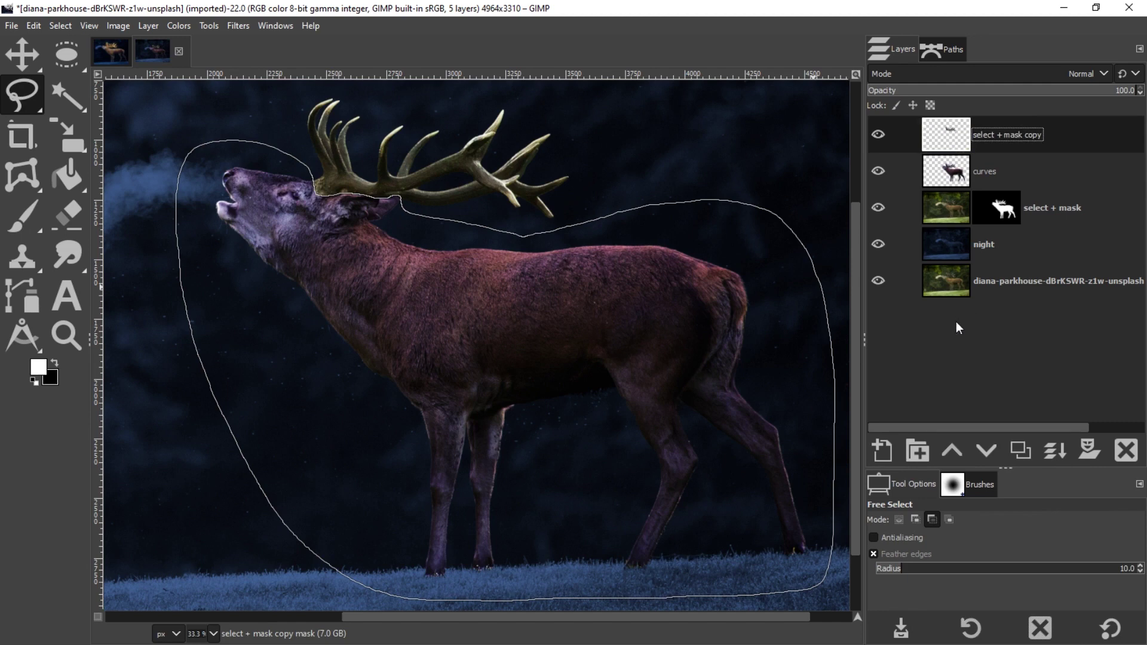
Step: Hide the four layers below "select + mask copy" to isolate the antlers, and clear the selection
{"action": "left_click", "coordinate": [877, 282]}
{"action": "left_click", "coordinate": [878, 244]}
{"action": "left_click", "coordinate": [879, 207]}
{"action": "left_click", "coordinate": [879, 171]}
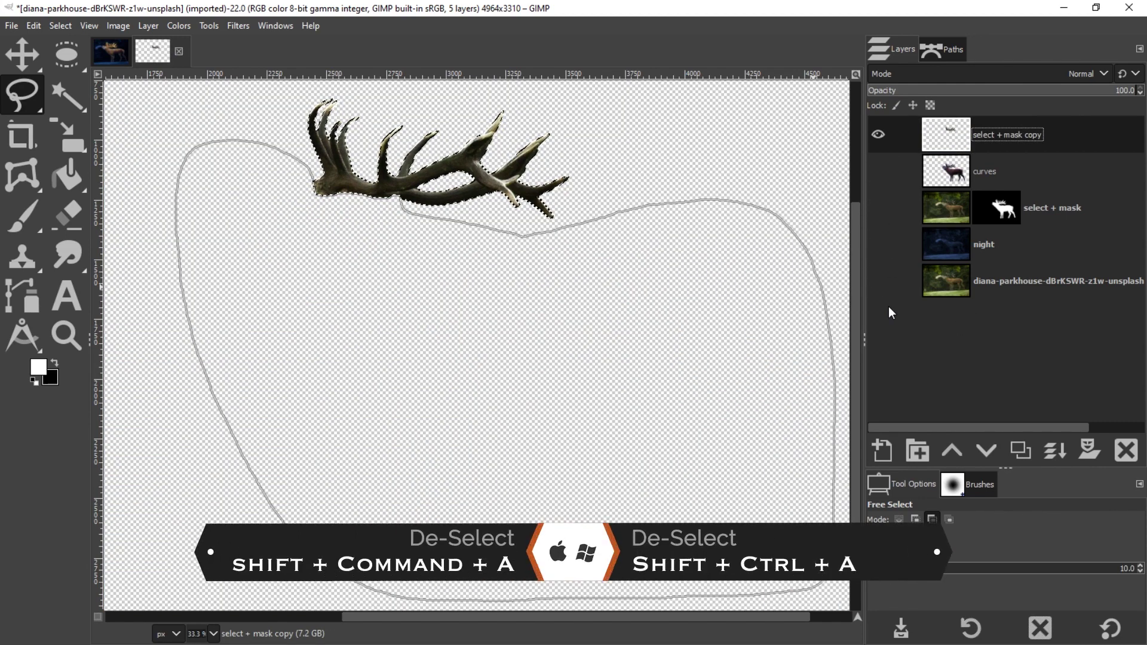
{"action": "key", "text": "shift+ctrl+a"}
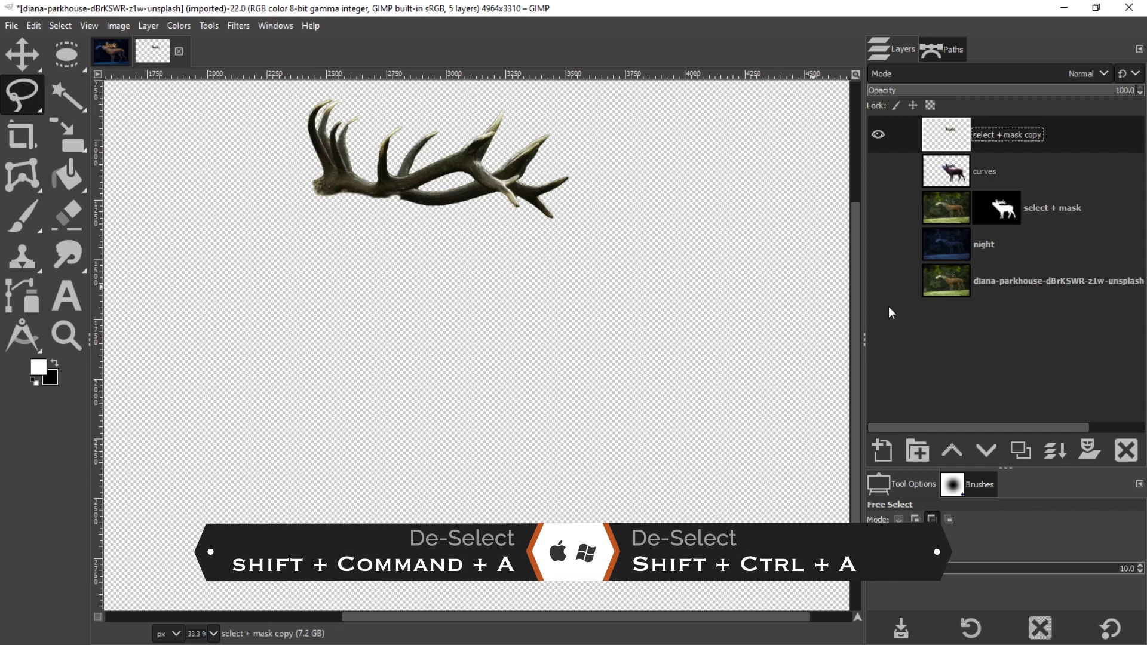
Step: Show the original photo, "night", "select + mask" and "curves" layers again
{"action": "left_click", "coordinate": [888, 285]}
{"action": "left_click", "coordinate": [879, 245]}
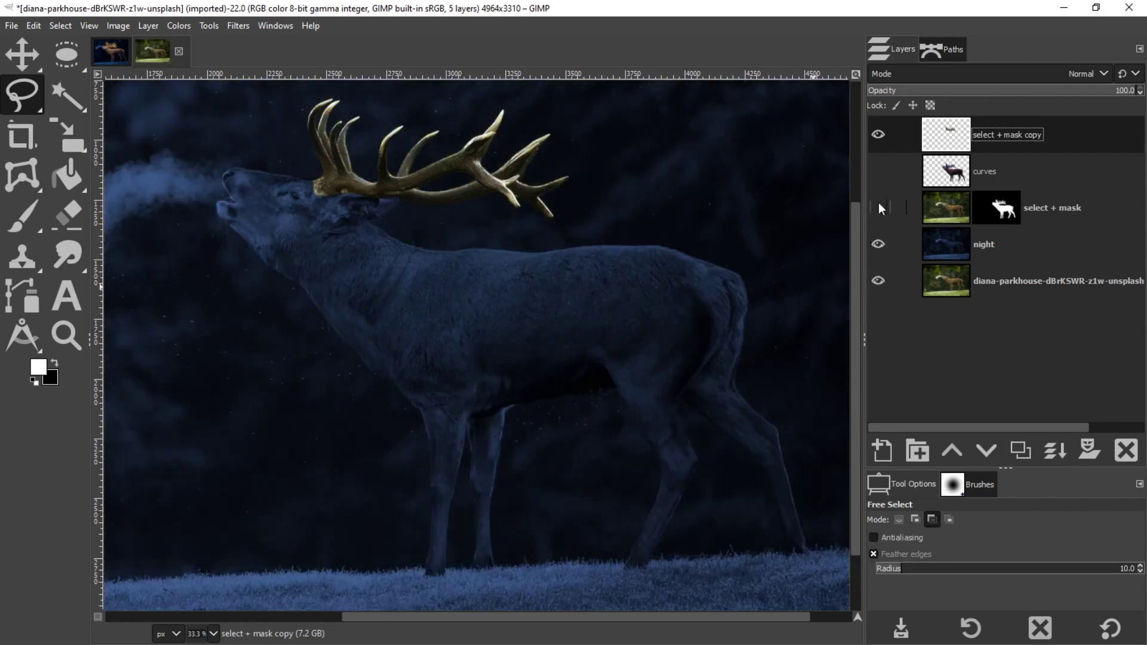
{"action": "left_click", "coordinate": [878, 206]}
{"action": "left_click", "coordinate": [881, 168]}
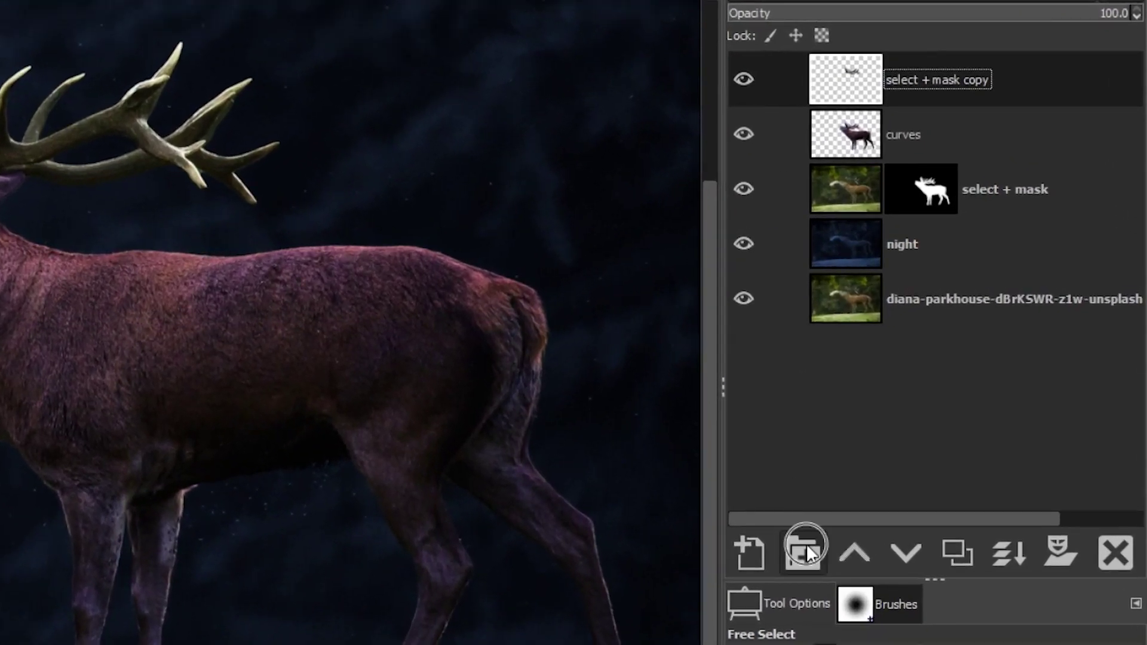
Step: Create a layer group, move "select + mask copy" into it, and toggle the group's visibility to check the antlers
{"action": "left_click", "coordinate": [888, 480]}
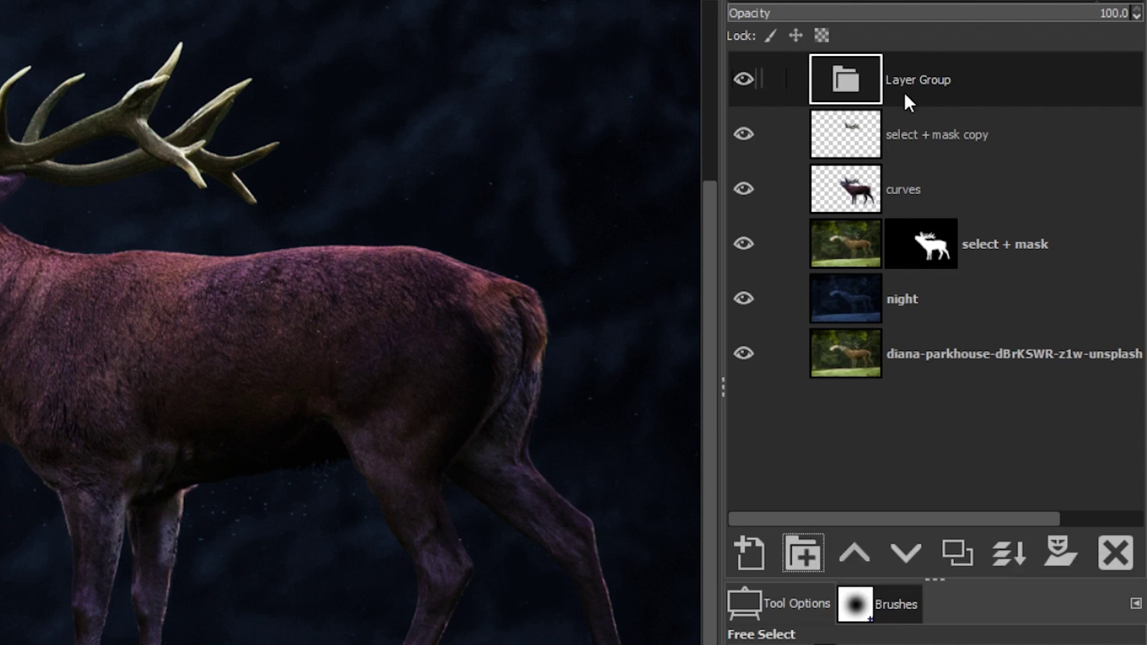
{"action": "left_click_drag", "start_coordinate": [855, 133], "coordinate": [884, 90]}
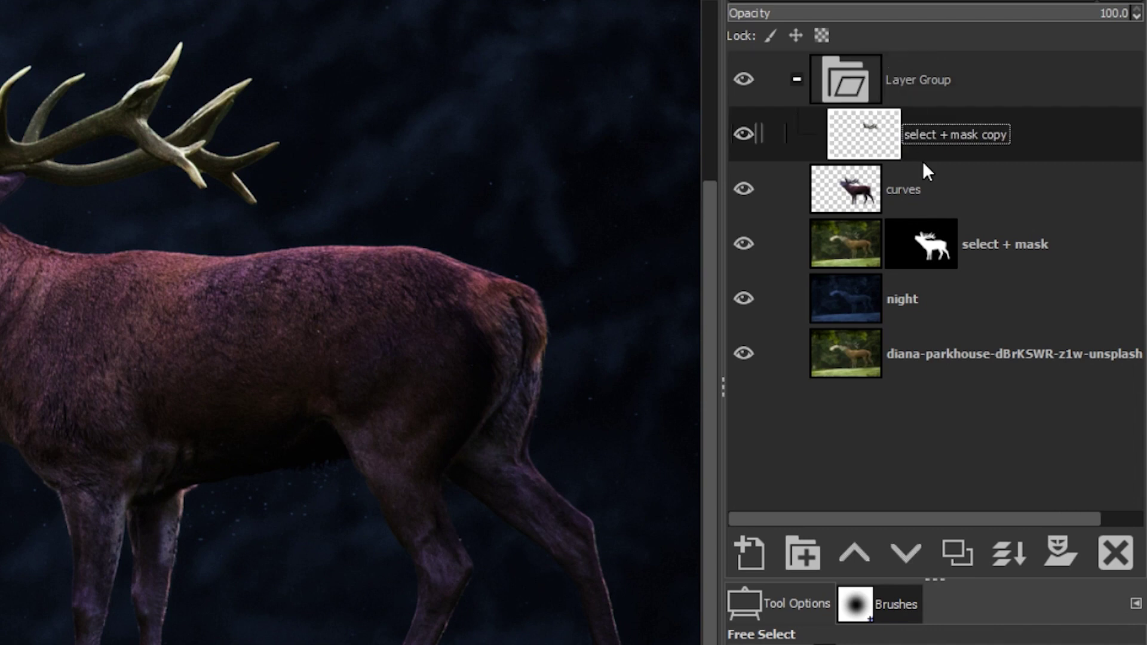
{"action": "left_click", "coordinate": [747, 76]}
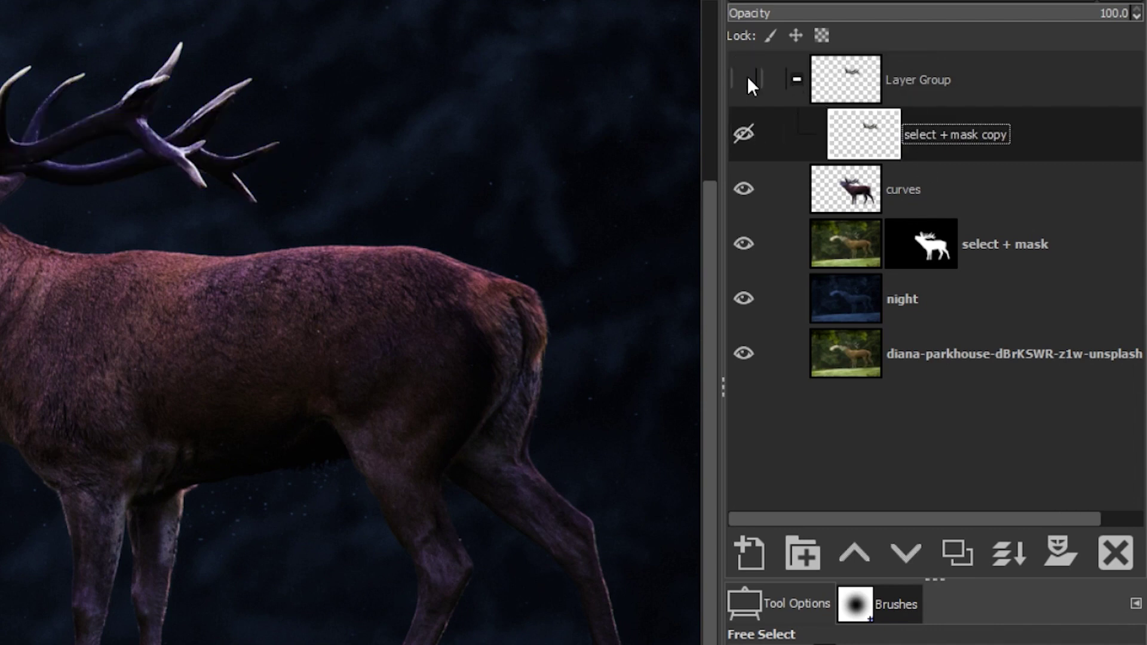
{"action": "left_click", "coordinate": [747, 77]}
{"action": "left_click", "coordinate": [747, 76]}
{"action": "left_click", "coordinate": [747, 77]}
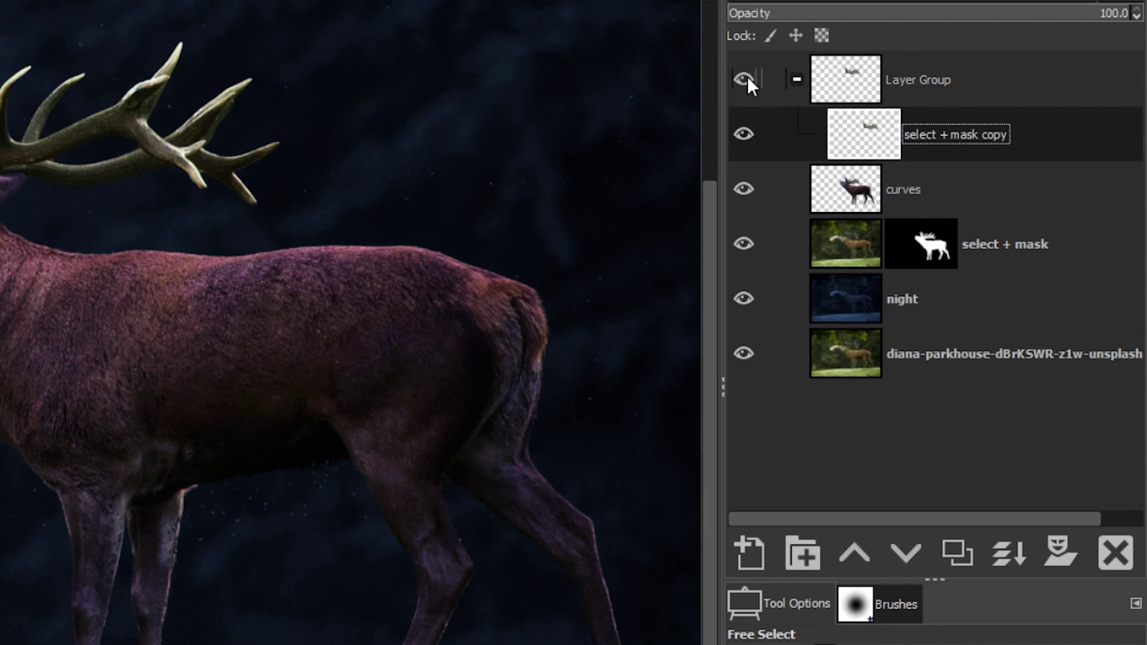
Step: Rename the "select + mask copy" layer as "antlers"
{"action": "double_click", "coordinate": [975, 135]}
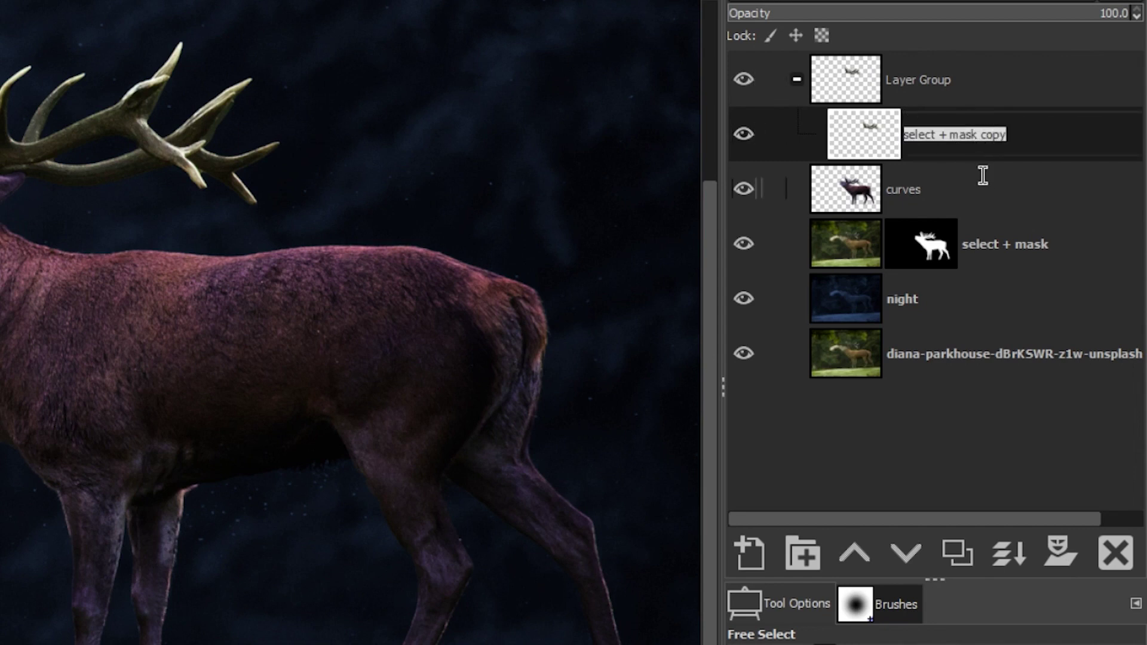
{"action": "type", "text": "antlers"}
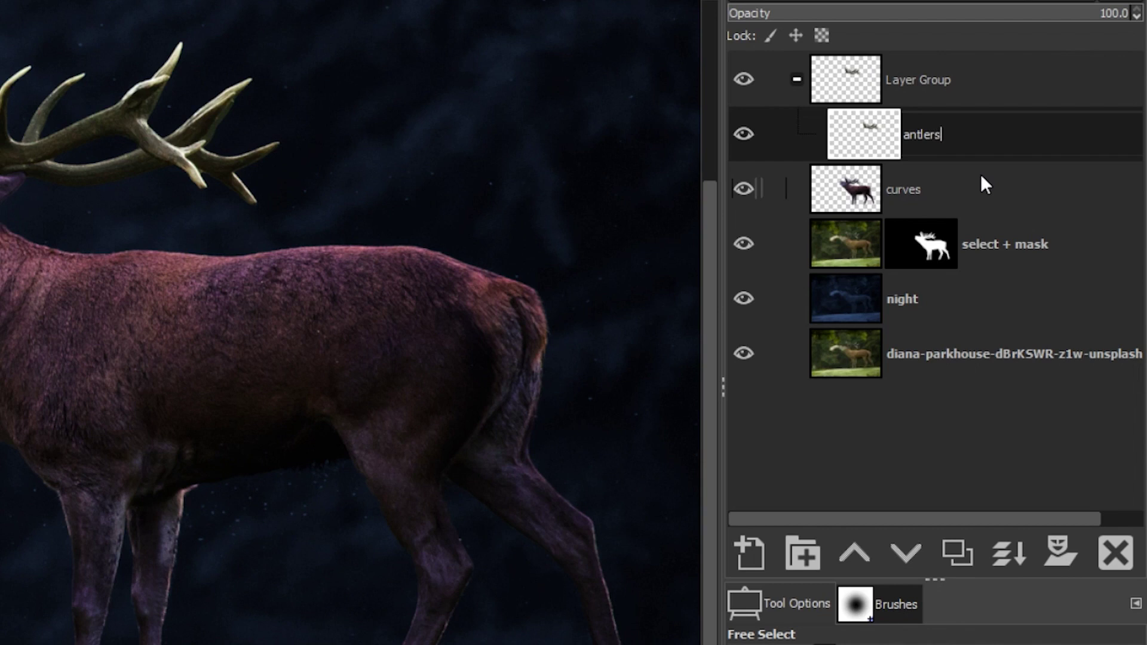
{"action": "key", "text": "Return"}
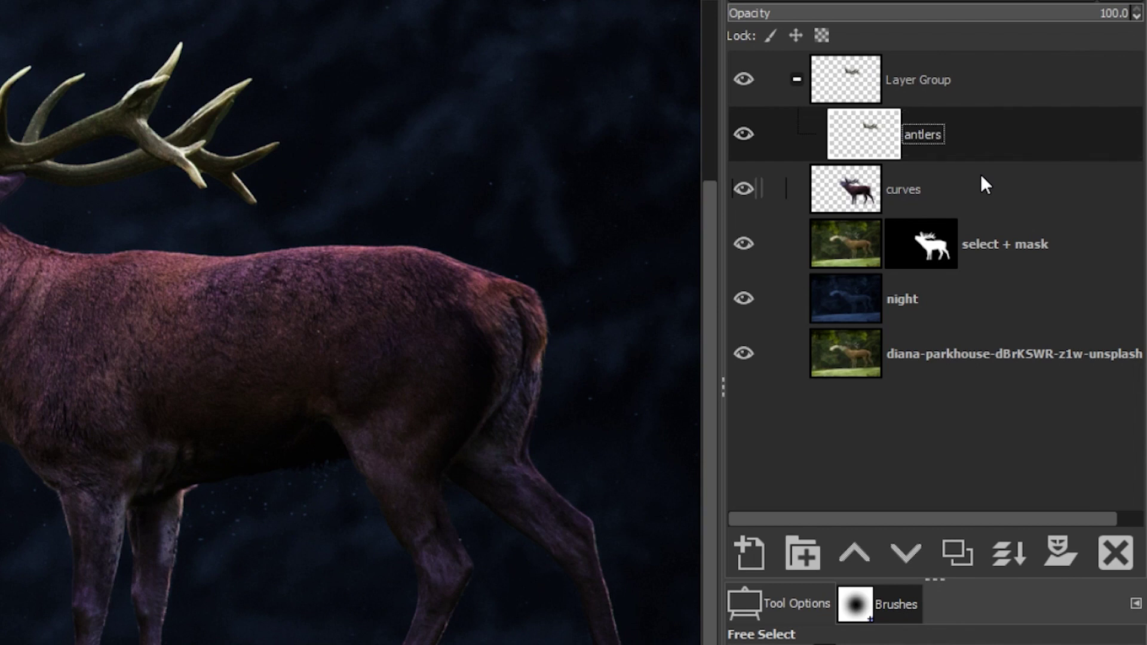
Step: Duplicate the "antlers" layer and rename the copy as "glow 1"
{"action": "left_click", "coordinate": [959, 547]}
{"action": "double_click", "coordinate": [937, 141]}
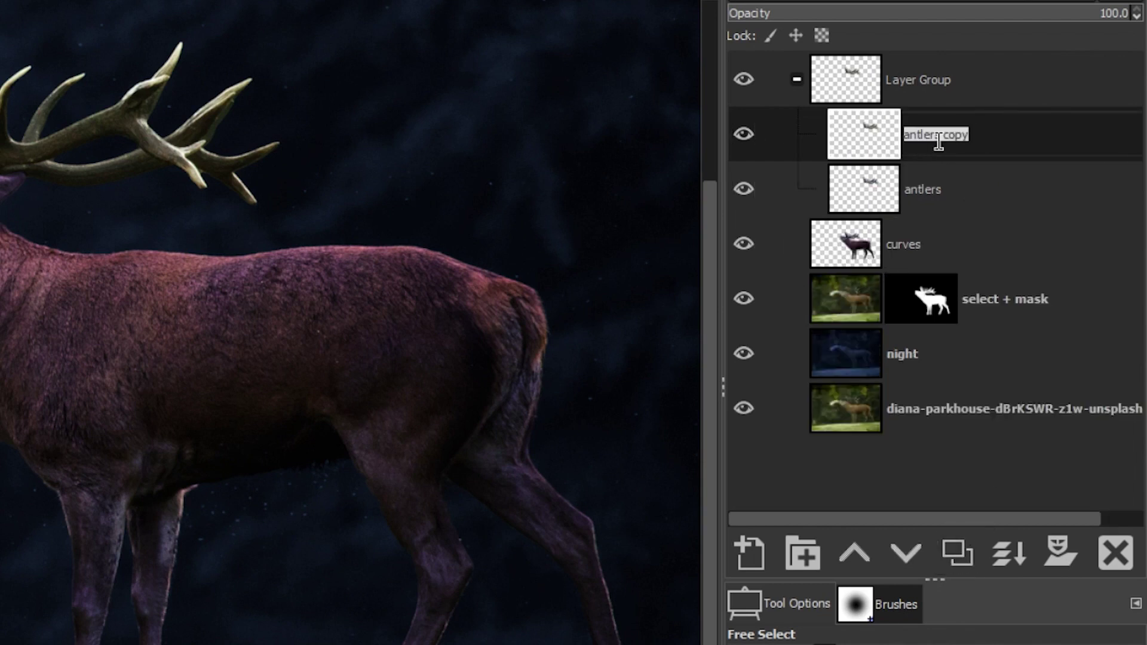
{"action": "type", "text": "glow 1"}
{"action": "key", "text": "Return"}
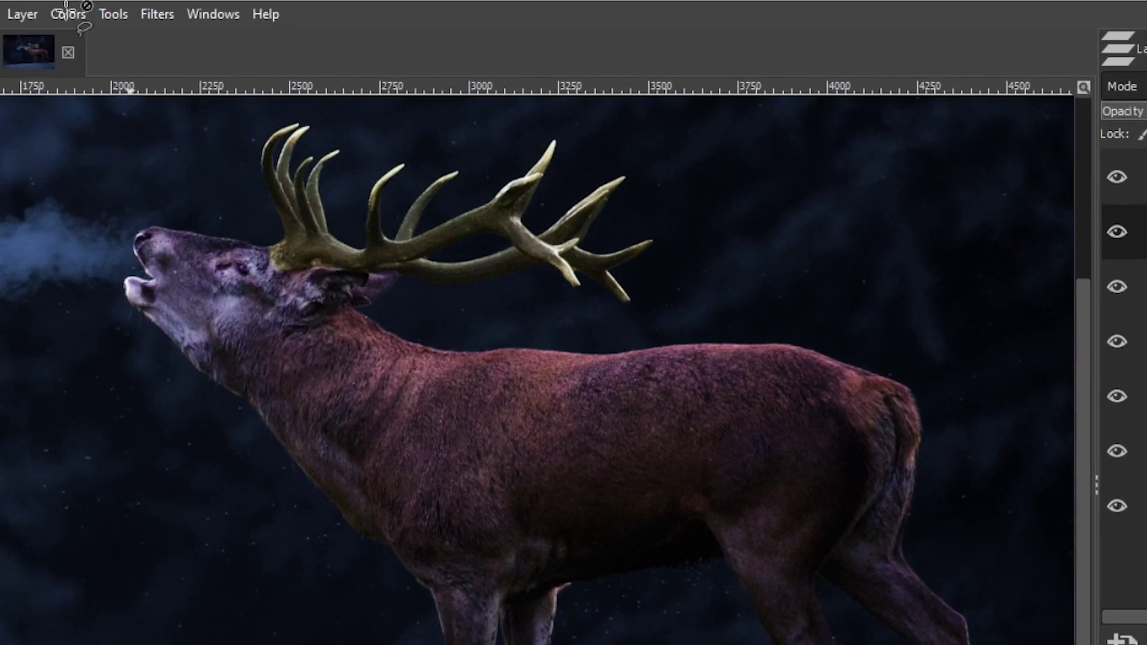
Step: Colorize the "glow 1" layer with the yellow colour e6d05b
{"action": "left_click", "coordinate": [67, 13]}
{"action": "left_click", "coordinate": [135, 587]}
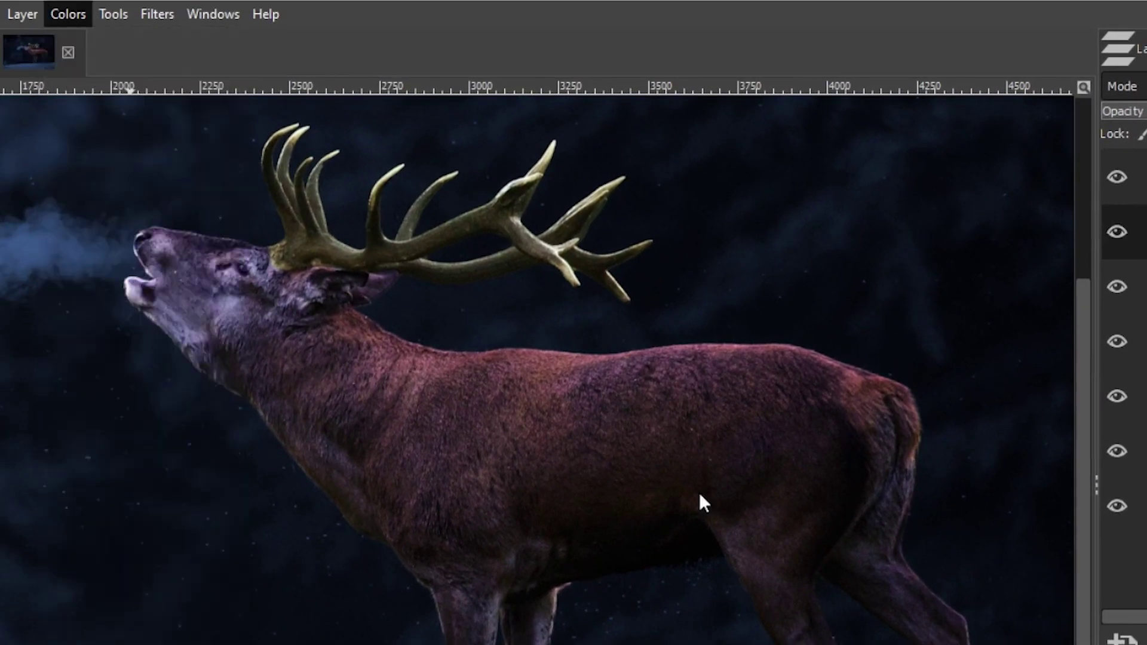
{"action": "left_click", "coordinate": [877, 304]}
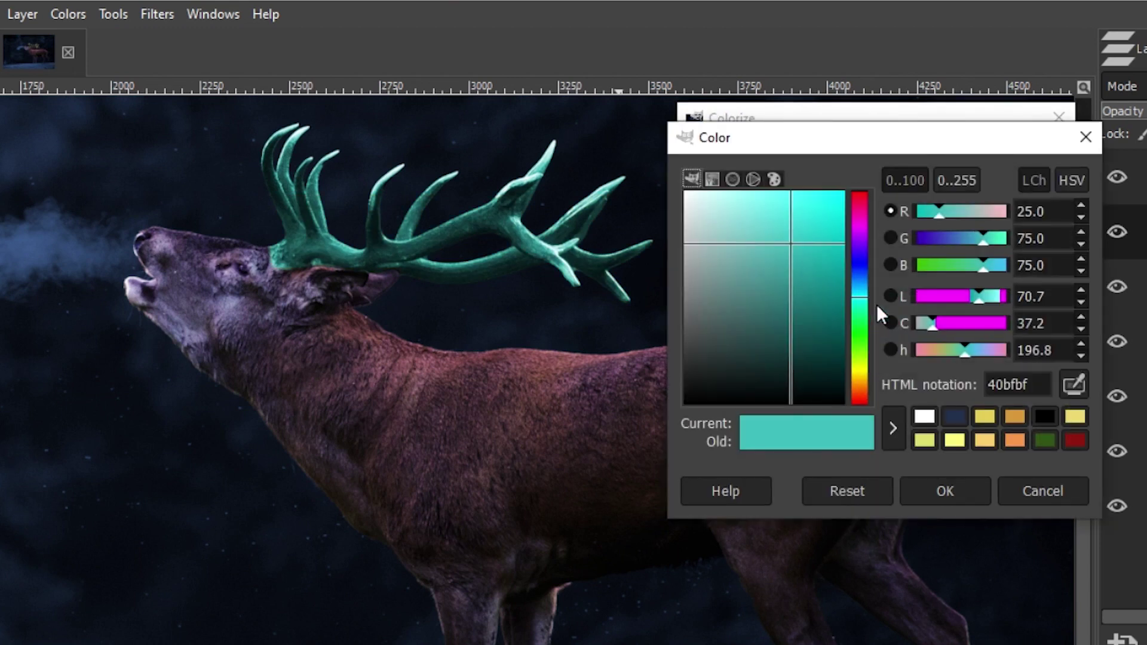
{"action": "left_click", "coordinate": [985, 417]}
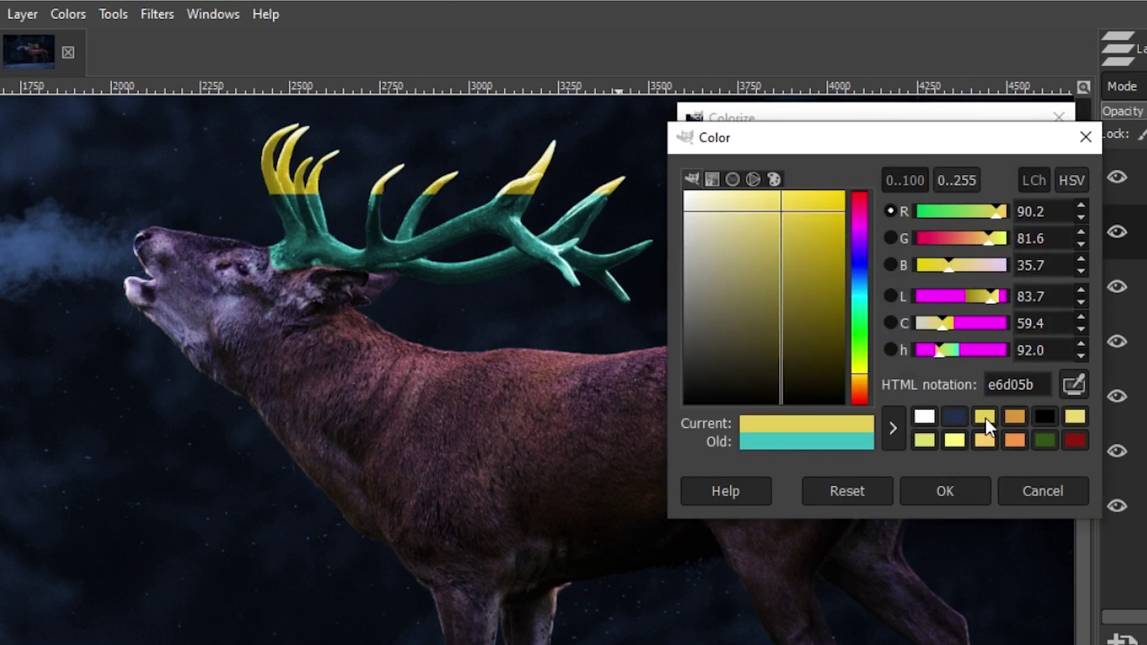
{"action": "left_click_drag", "start_coordinate": [1042, 385], "coordinate": [986, 384]}
{"action": "left_click", "coordinate": [1037, 384]}
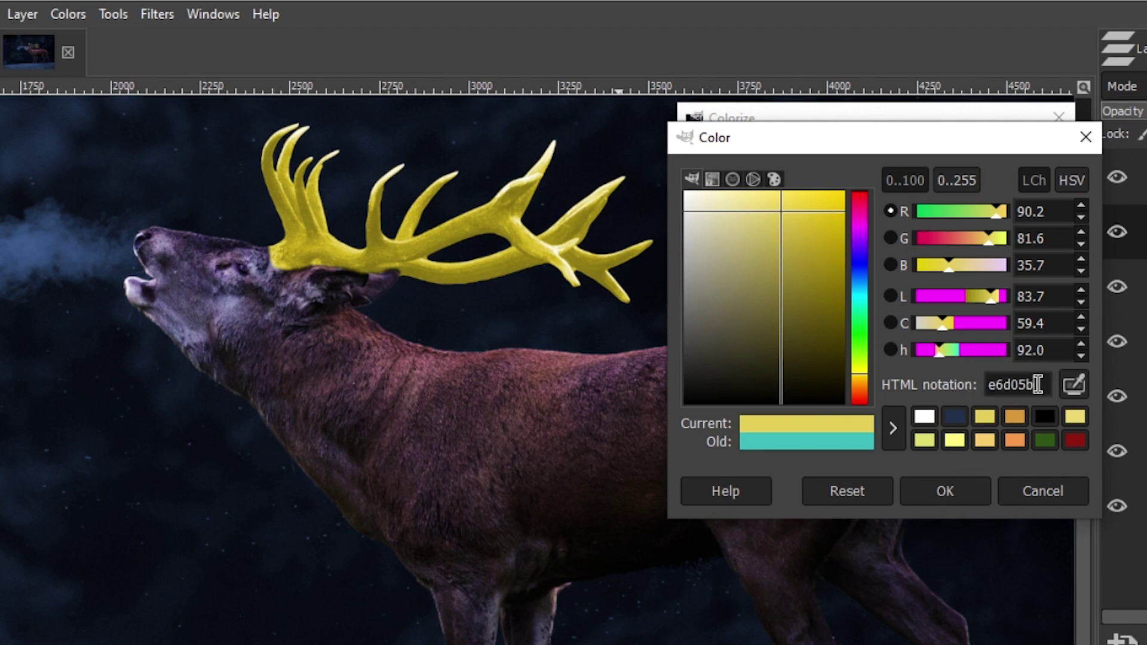
{"action": "left_click", "coordinate": [948, 492]}
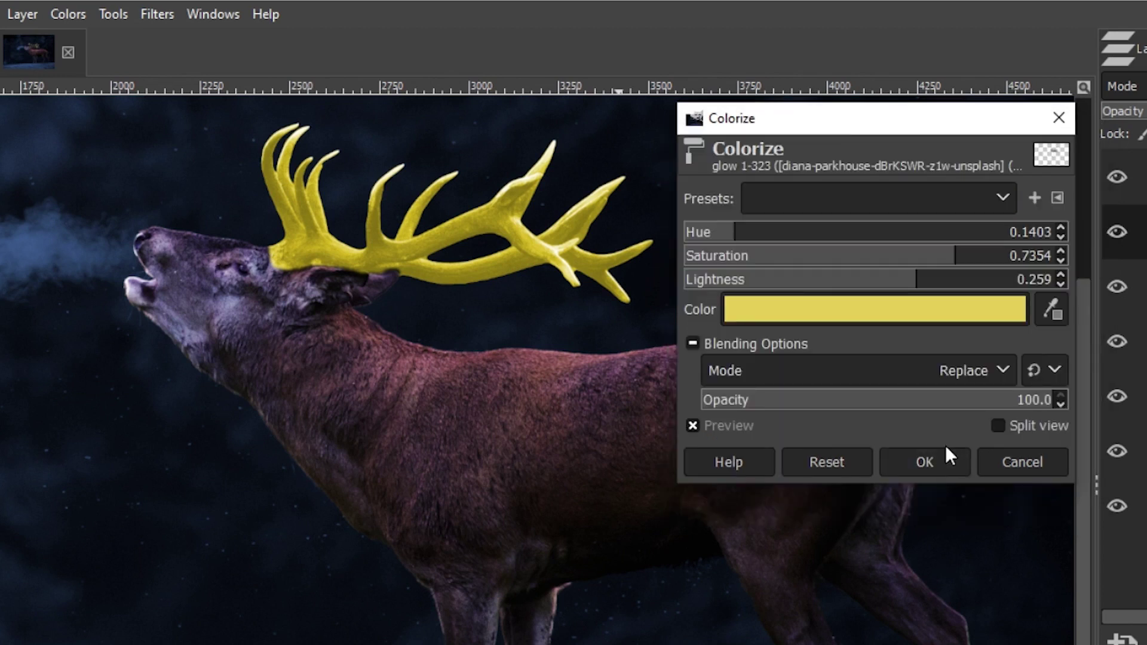
{"action": "left_click", "coordinate": [944, 457]}
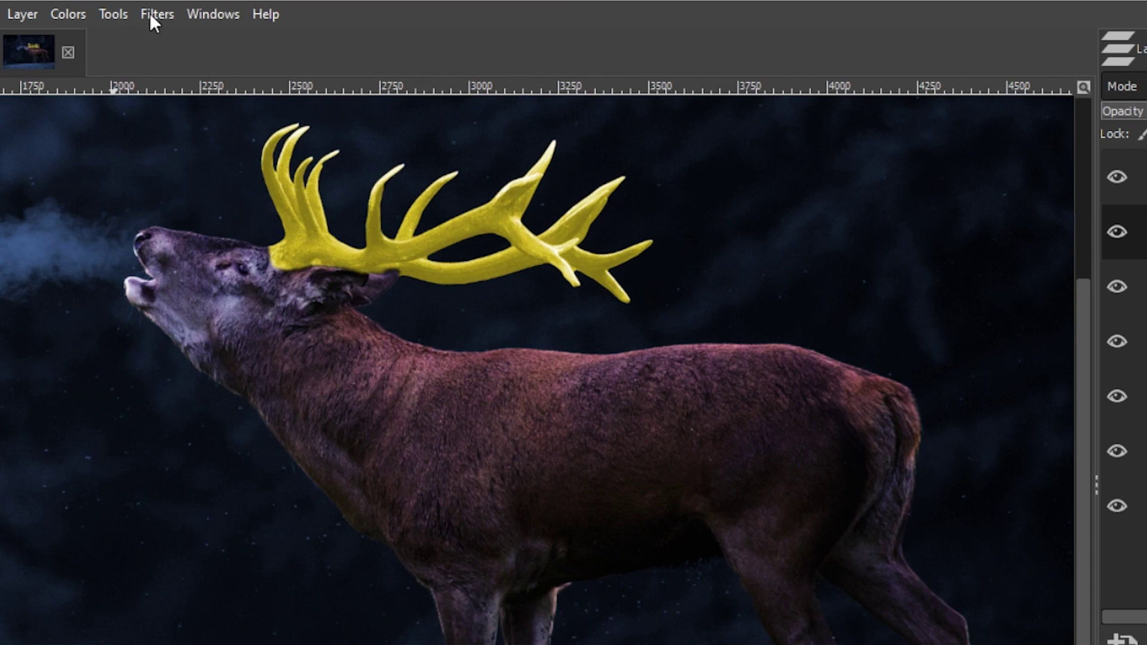
Step: Apply a Gaussian Blur to the "glow 1" layer with Size X and Size Y set to 20
{"action": "left_click", "coordinate": [156, 14]}
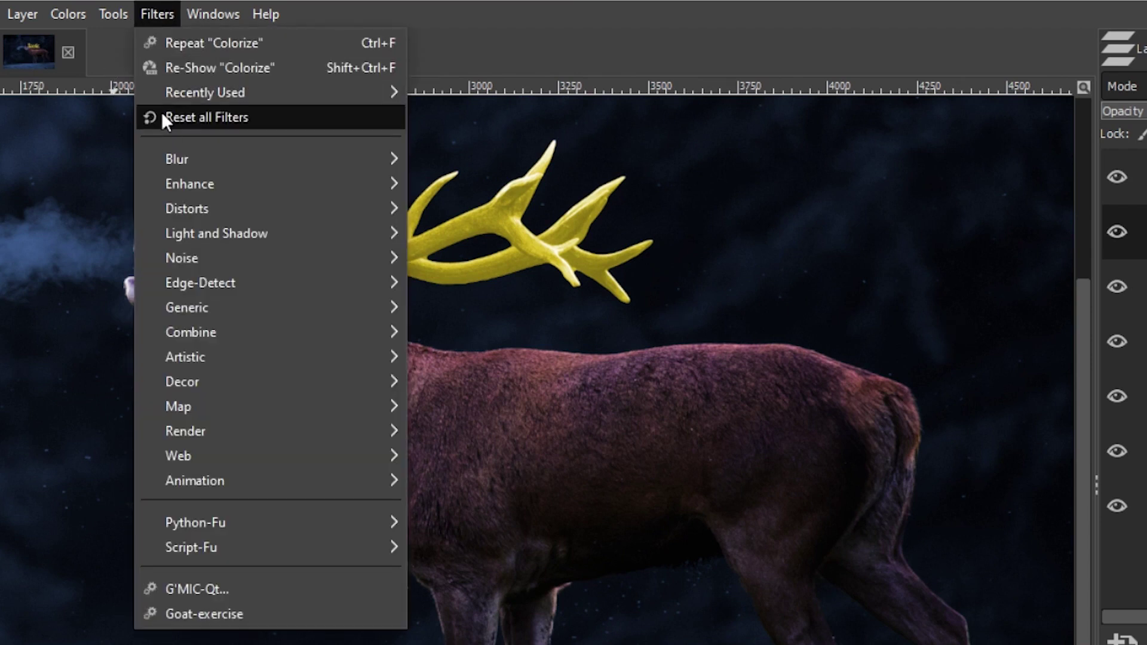
{"action": "mouse_move", "coordinate": [184, 167]}
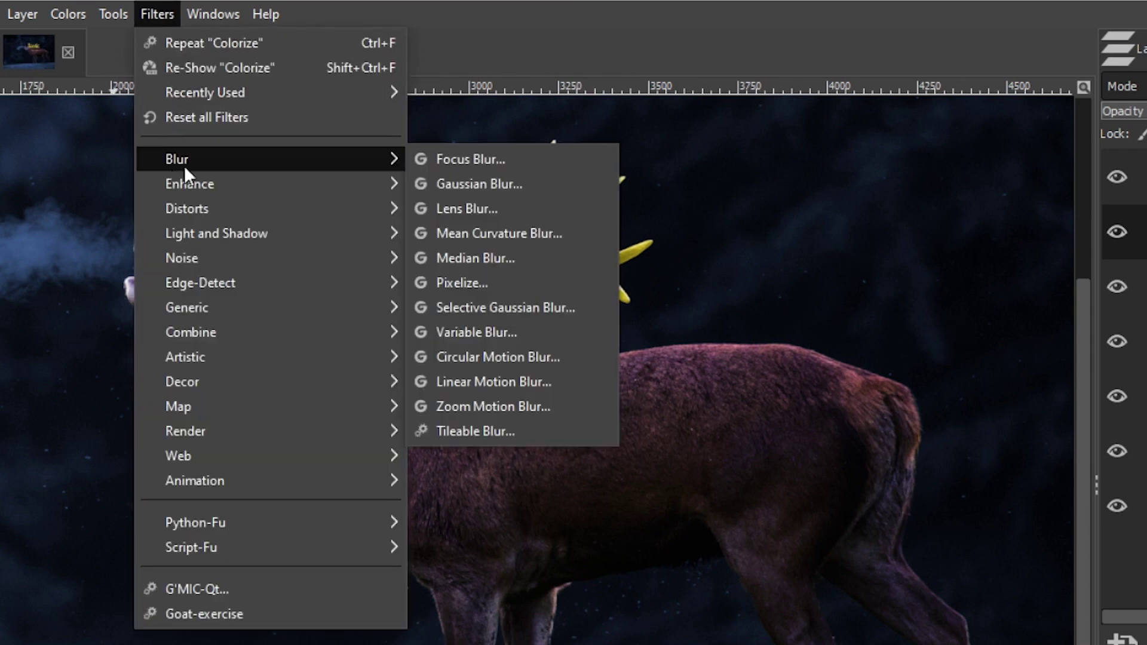
{"action": "left_click", "coordinate": [469, 182]}
{"action": "left_click_drag", "start_coordinate": [1010, 233], "coordinate": [1009, 236]}
{"action": "type", "text": "50"}
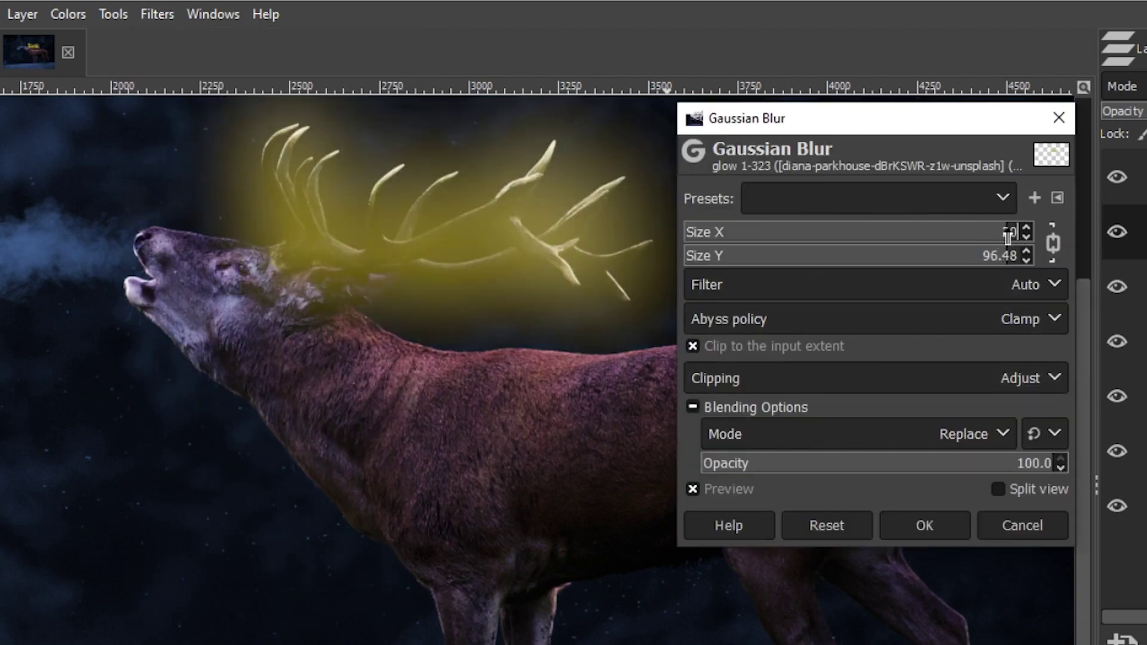
{"action": "key", "text": "Tab"}
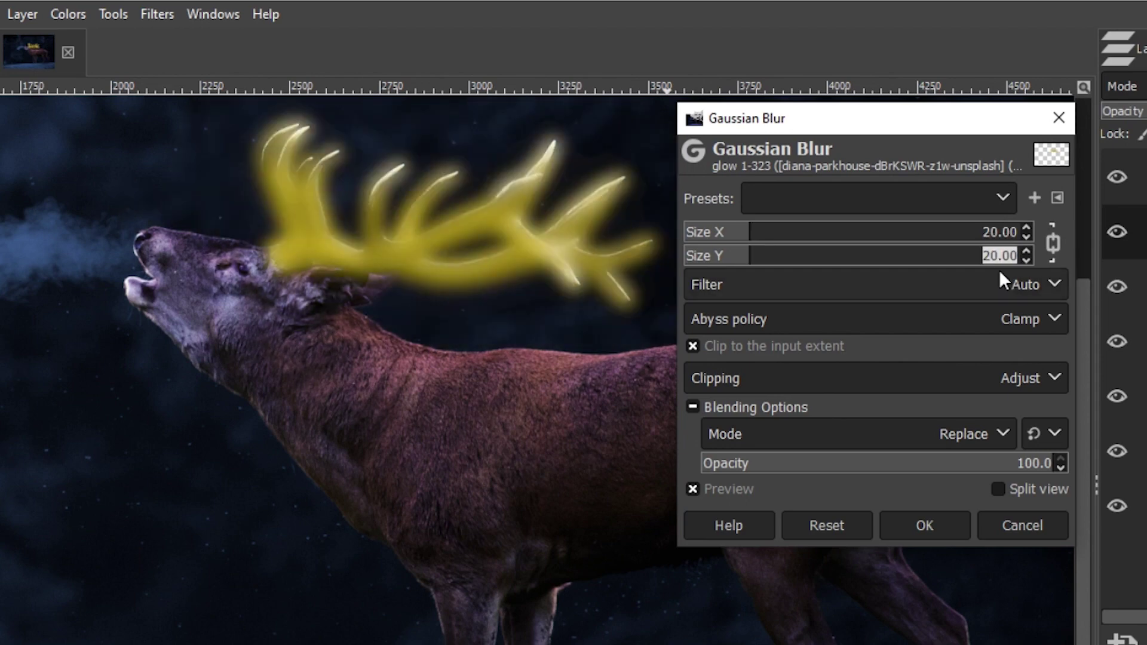
{"action": "left_click", "coordinate": [920, 525]}
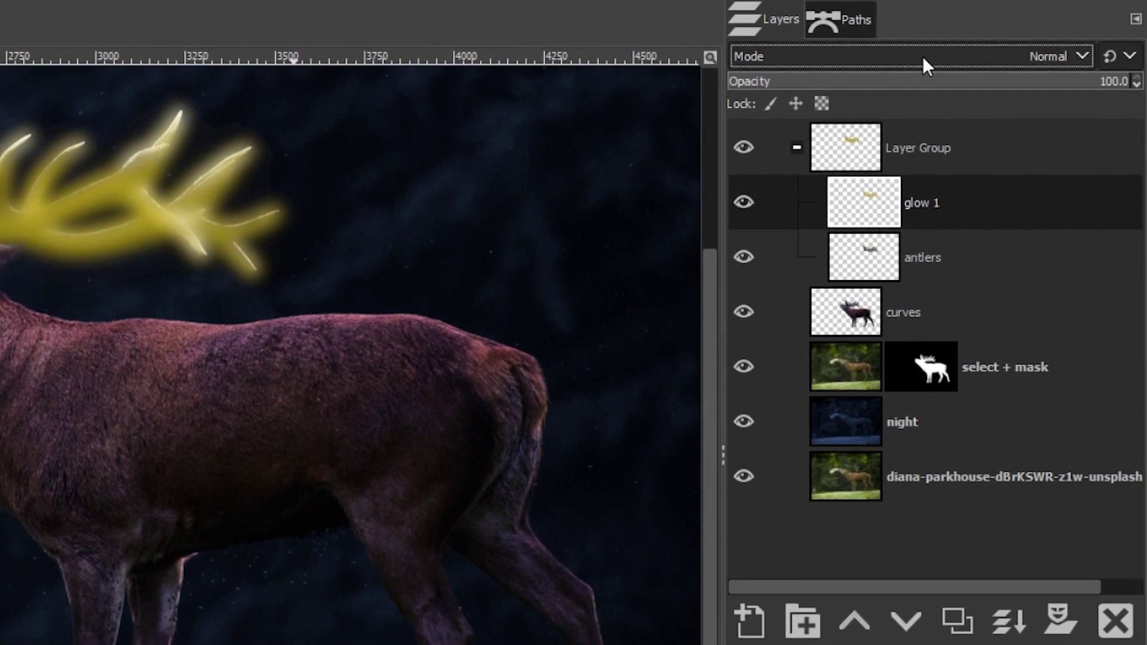
Step: Set the "glow 1" layer to Dodge mode at 18.4 opacity, and duplicate it
{"action": "left_click", "coordinate": [946, 58]}
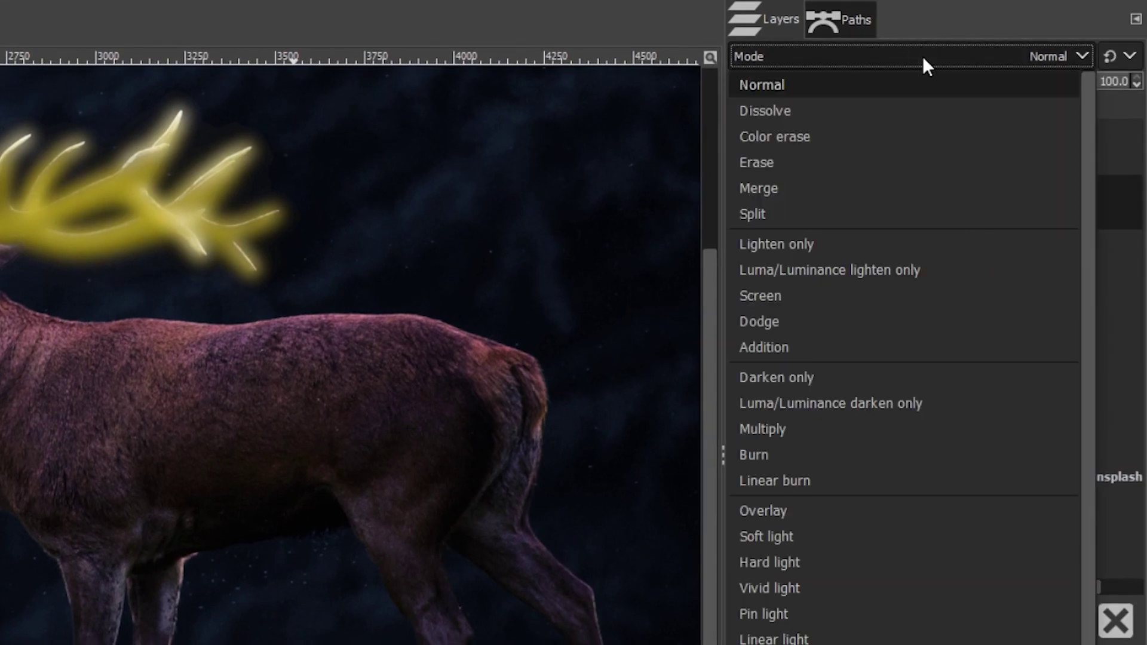
{"action": "left_click", "coordinate": [762, 322]}
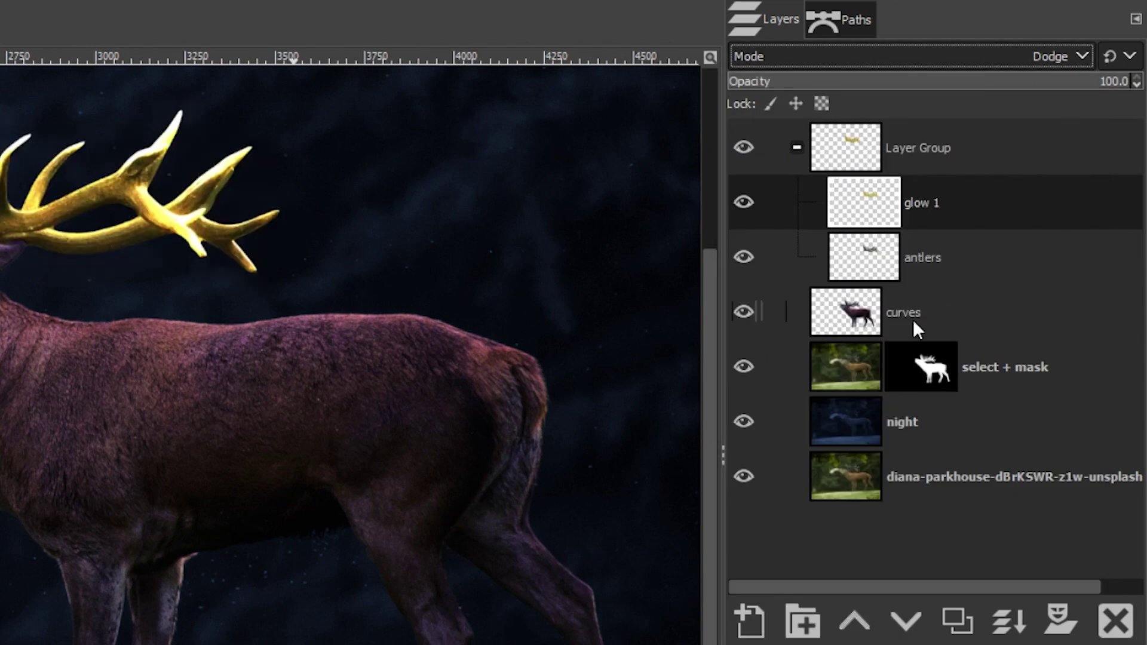
{"action": "left_click", "coordinate": [823, 80]}
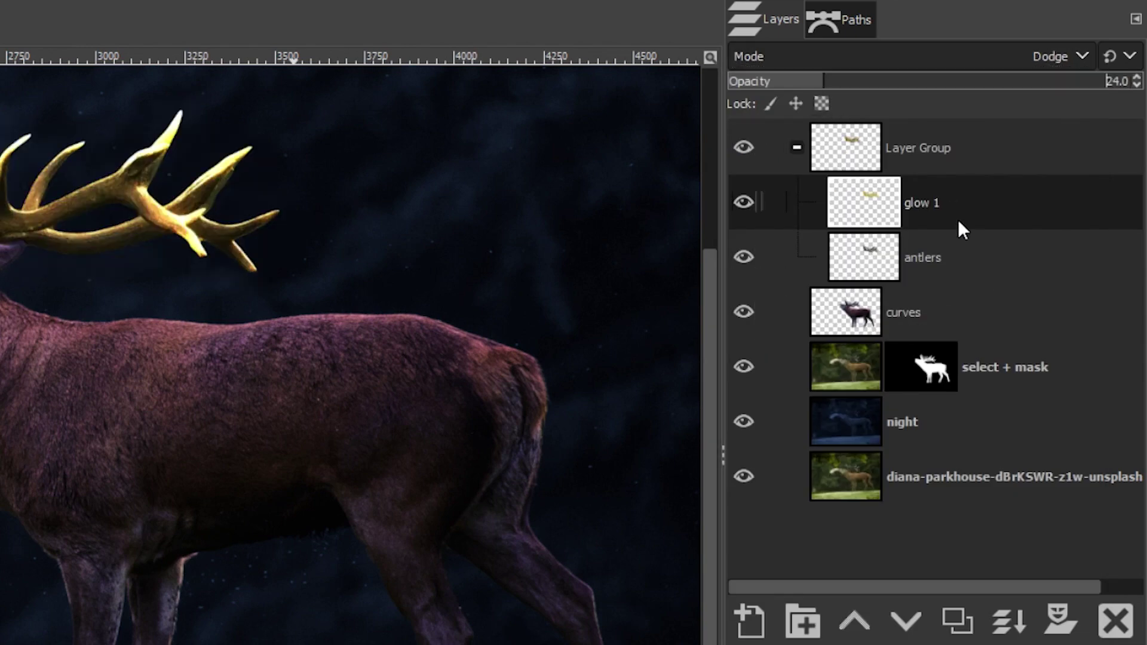
{"action": "left_click", "coordinate": [801, 81]}
{"action": "left_click", "coordinate": [802, 81]}
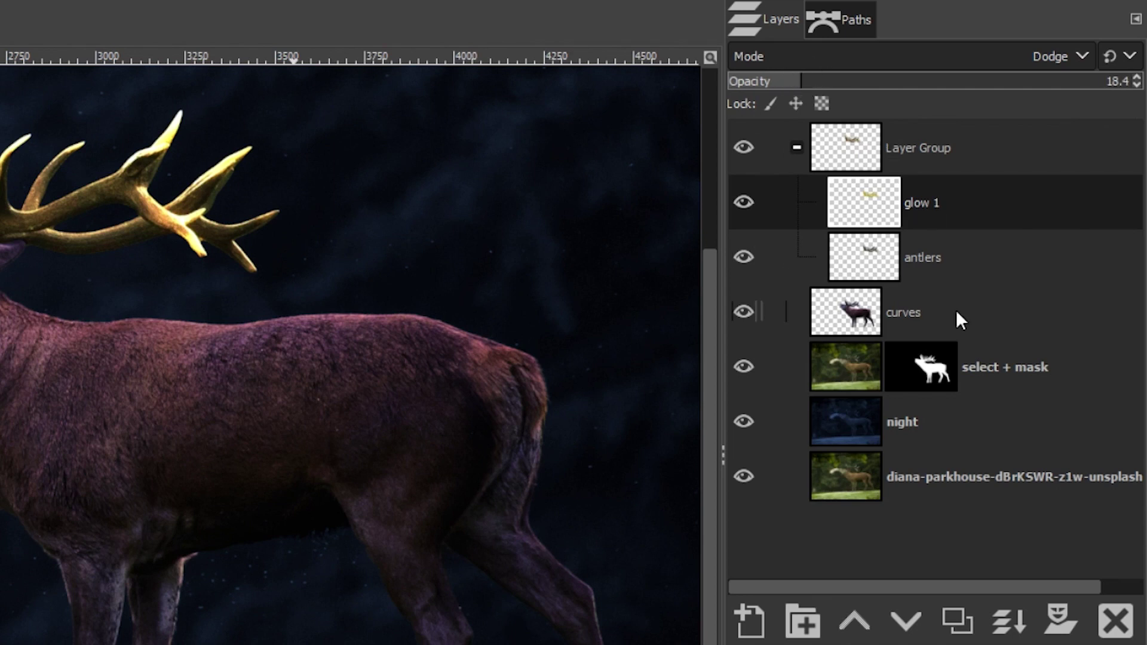
{"action": "left_click", "coordinate": [954, 613]}
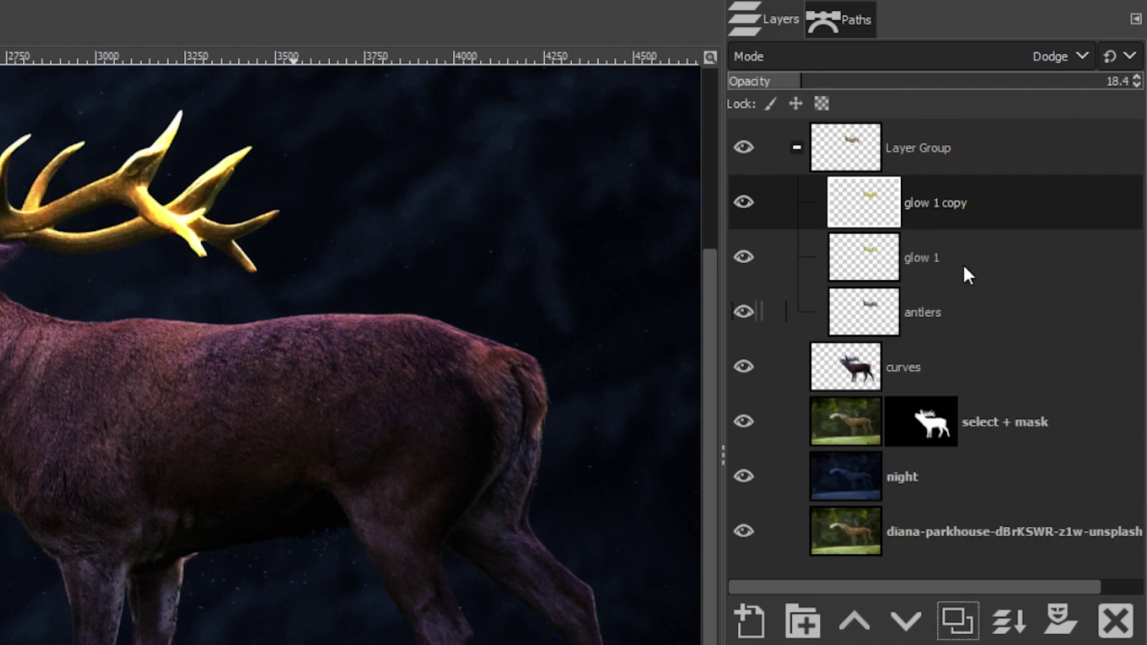
Step: Rename the "glow 1 copy" layer as "glow 2"
{"action": "double_click", "coordinate": [947, 200]}
{"action": "type", "text": "glow"}
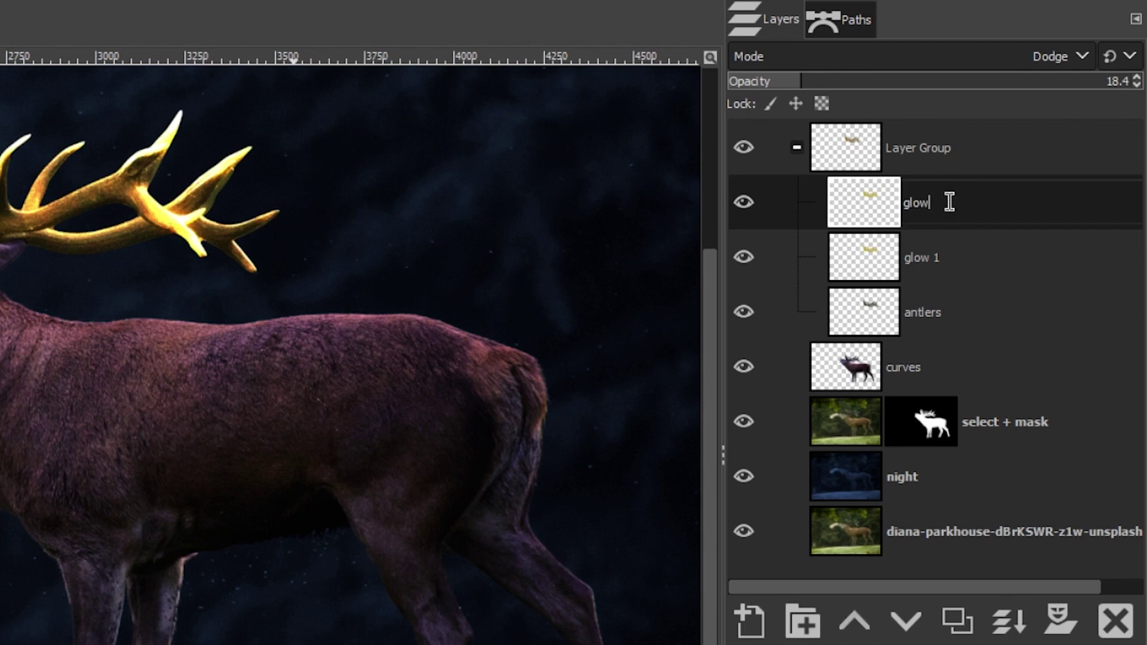
{"action": "type", "text": " 2"}
{"action": "key", "text": "Return"}
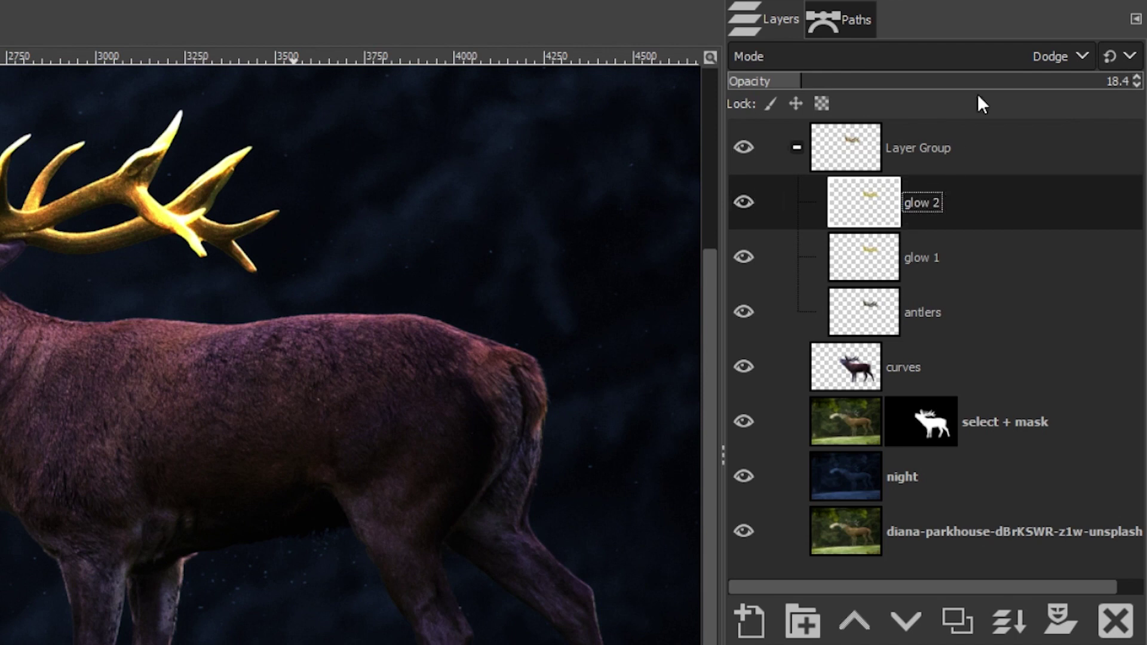
Step: Set the "glow 2" layer to Normal mode with an opacity of 56.3
{"action": "left_click", "coordinate": [1025, 55]}
{"action": "left_click", "coordinate": [1009, 81]}
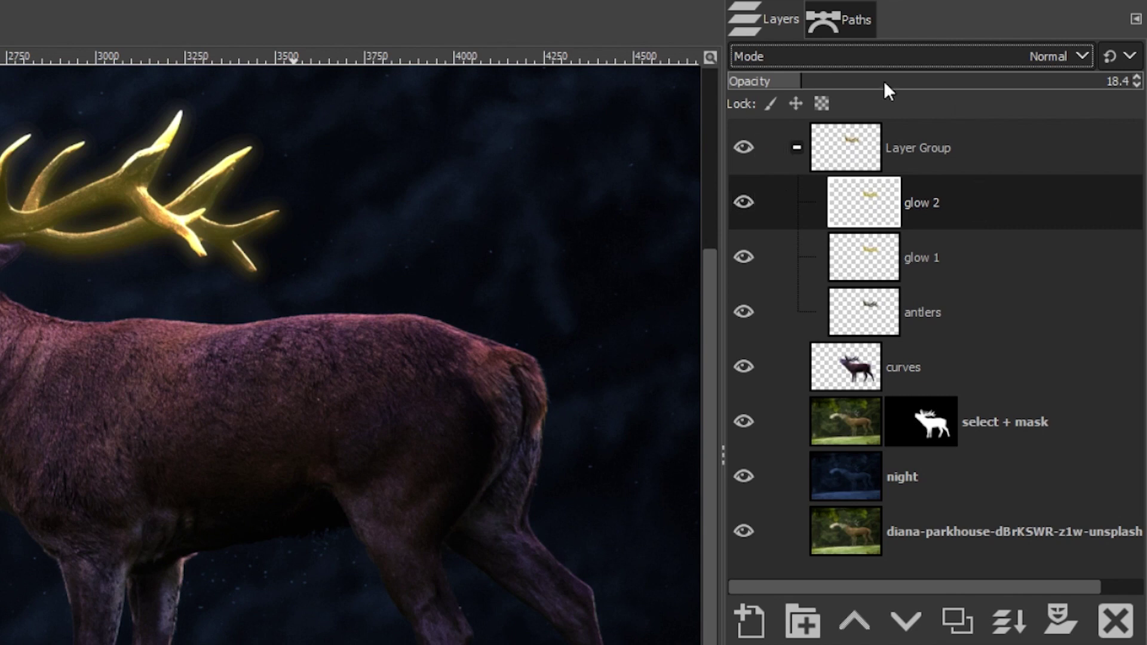
{"action": "left_click", "coordinate": [907, 81]}
{"action": "left_click_drag", "start_coordinate": [916, 89], "coordinate": [937, 92]}
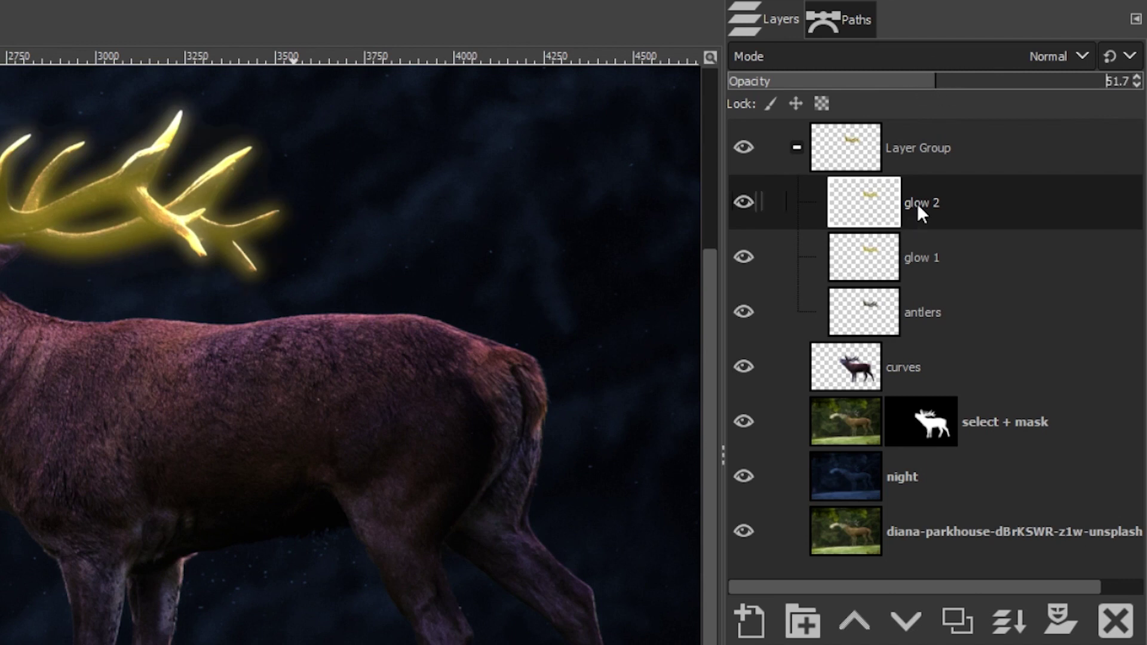
{"action": "left_click", "coordinate": [953, 88]}
Step: Collapse the antler layer group, duplicate the "curves" layer and rename the copy as "golden"
{"action": "left_click", "coordinate": [797, 146]}
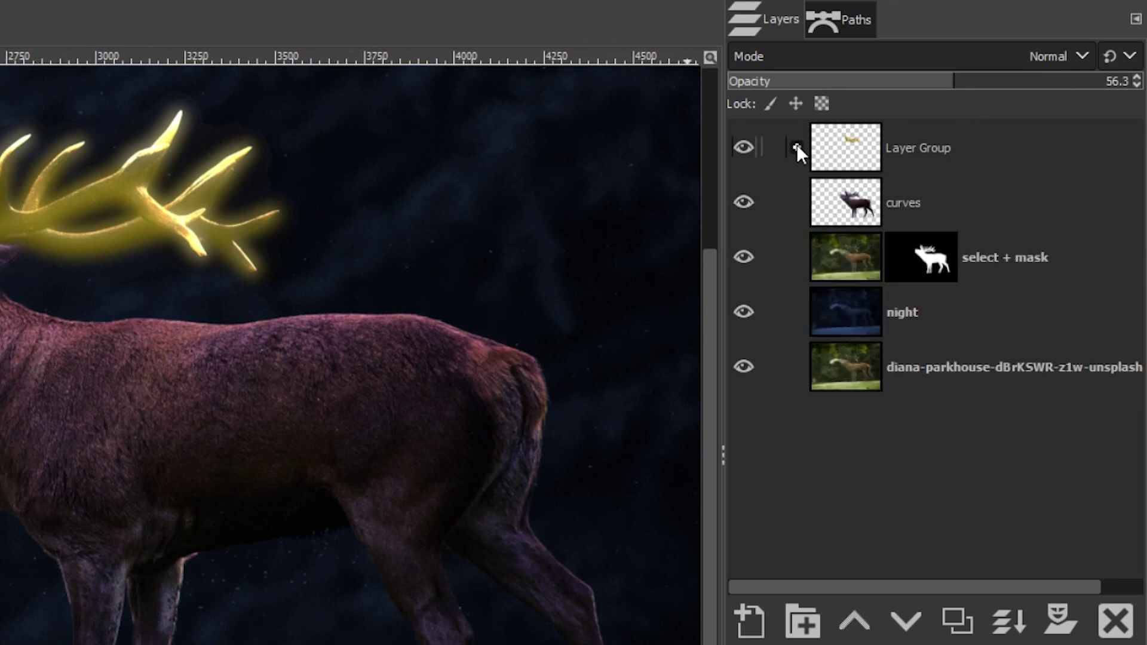
{"action": "left_click", "coordinate": [859, 197]}
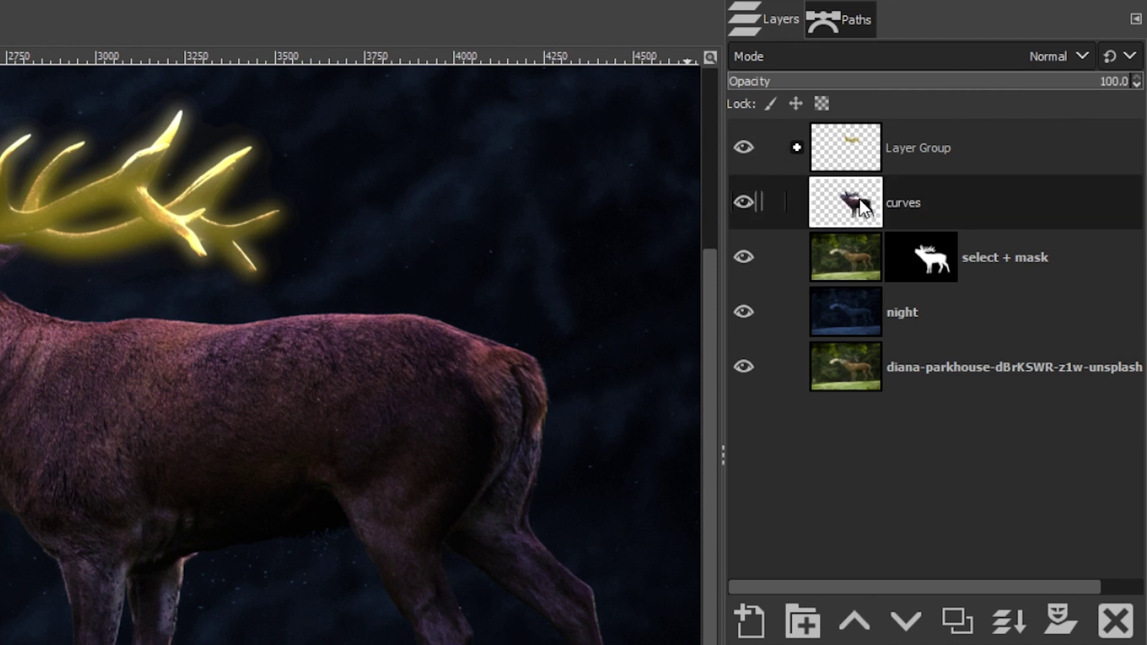
{"action": "left_click", "coordinate": [957, 620]}
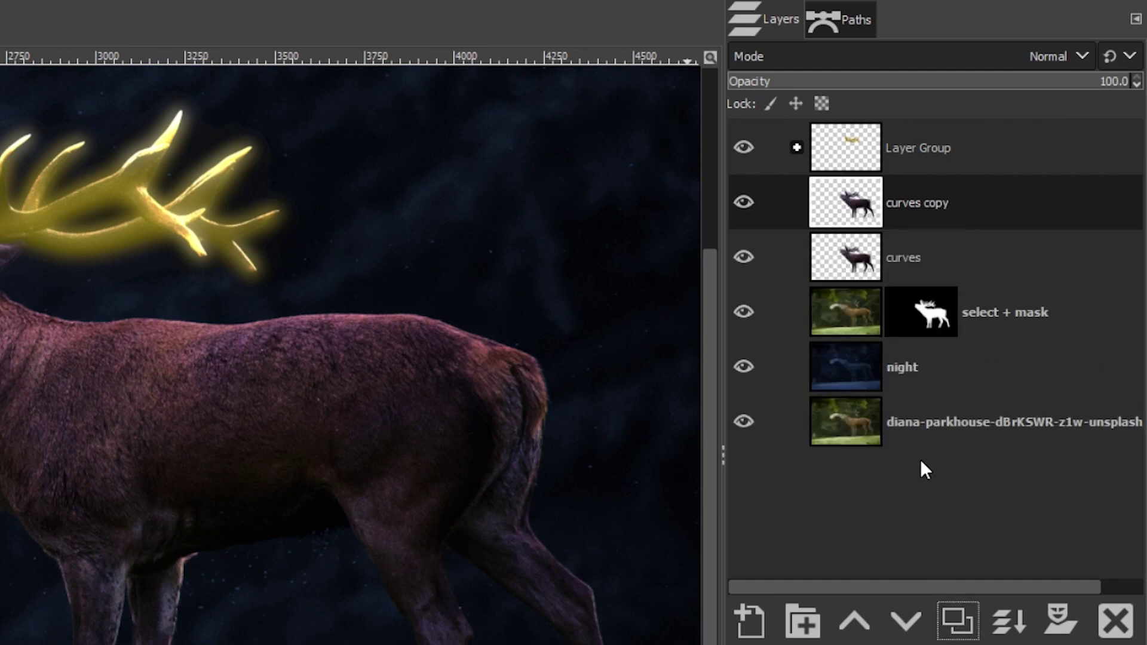
{"action": "double_click", "coordinate": [934, 204]}
{"action": "type", "text": "go"}
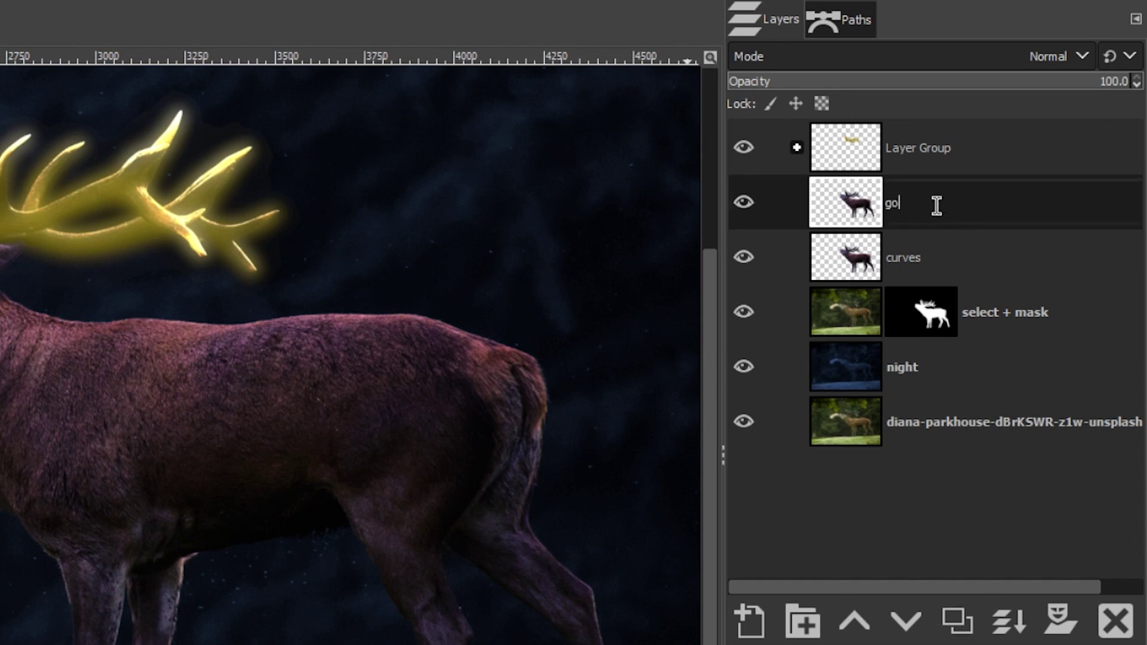
{"action": "type", "text": "lden"}
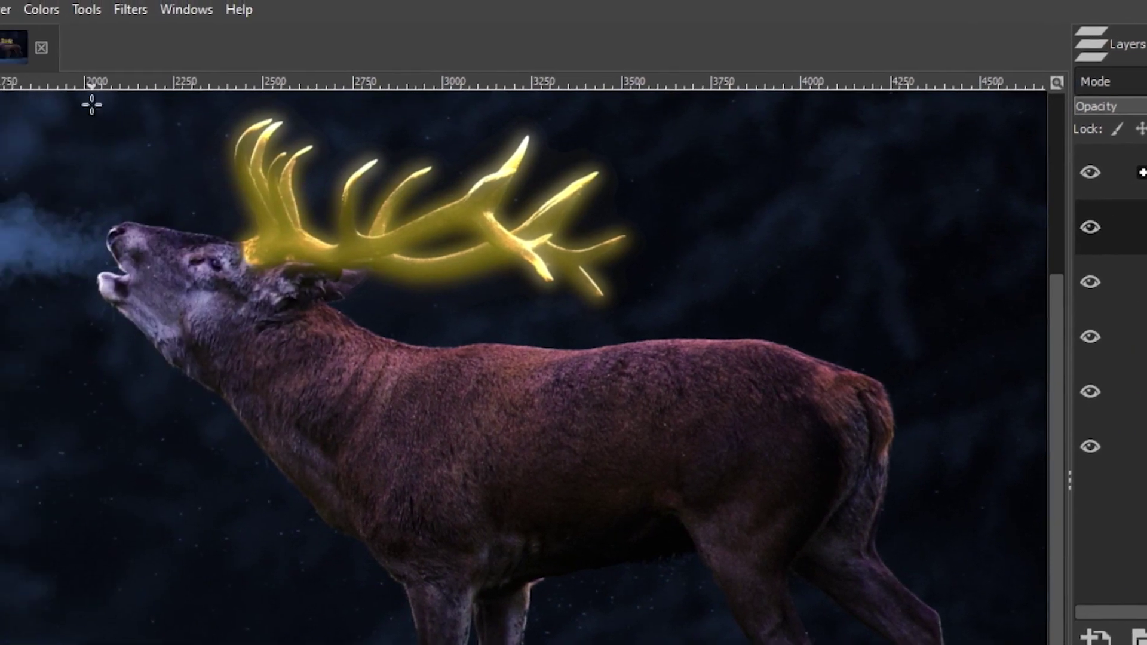
Step: Colorize the "golden" layer with the golden orange R 86.4, G 61.7, B 23.8, and add a black (full transparency) layer mask
{"action": "left_click", "coordinate": [40, 9]}
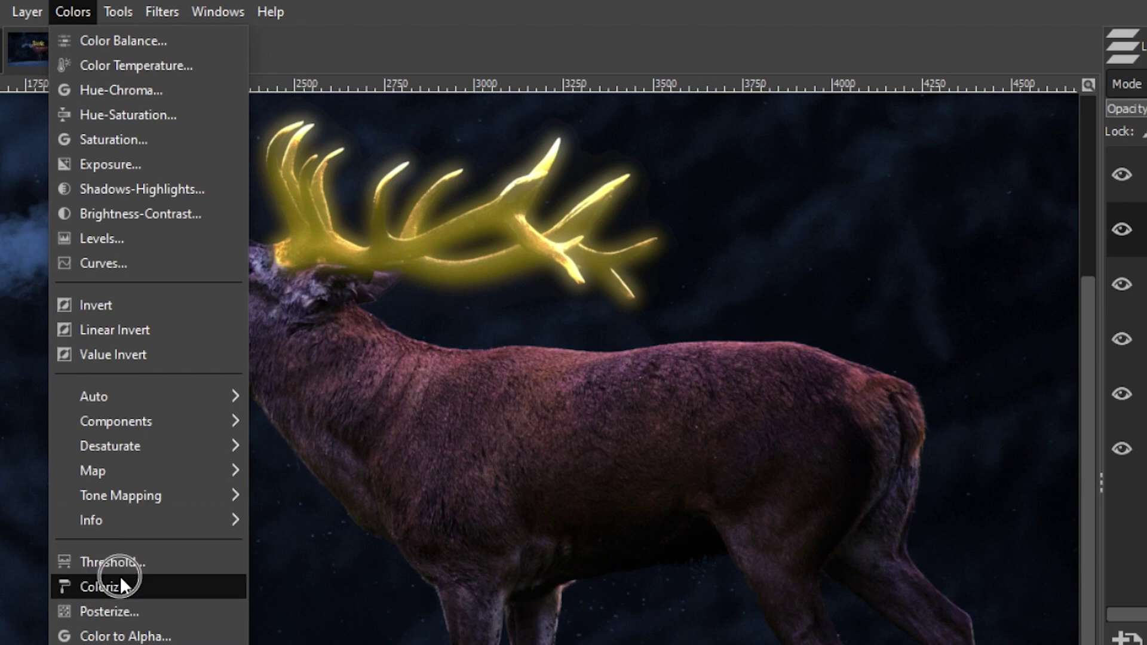
{"action": "left_click", "coordinate": [121, 583]}
{"action": "left_click", "coordinate": [827, 300]}
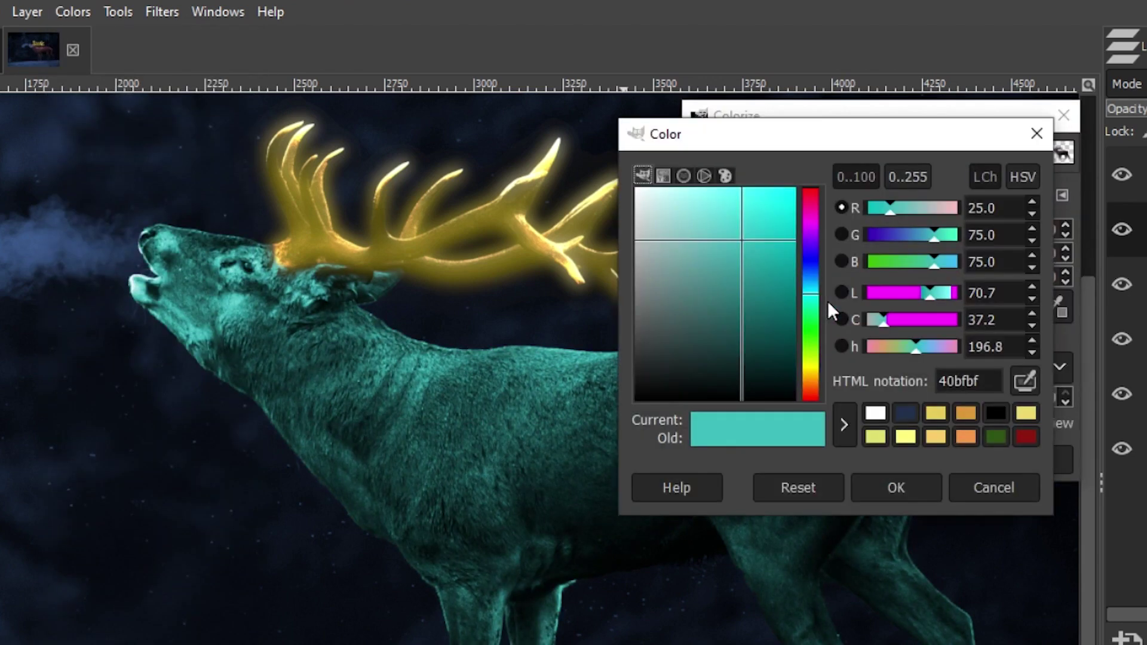
{"action": "left_click", "coordinate": [1061, 418]}
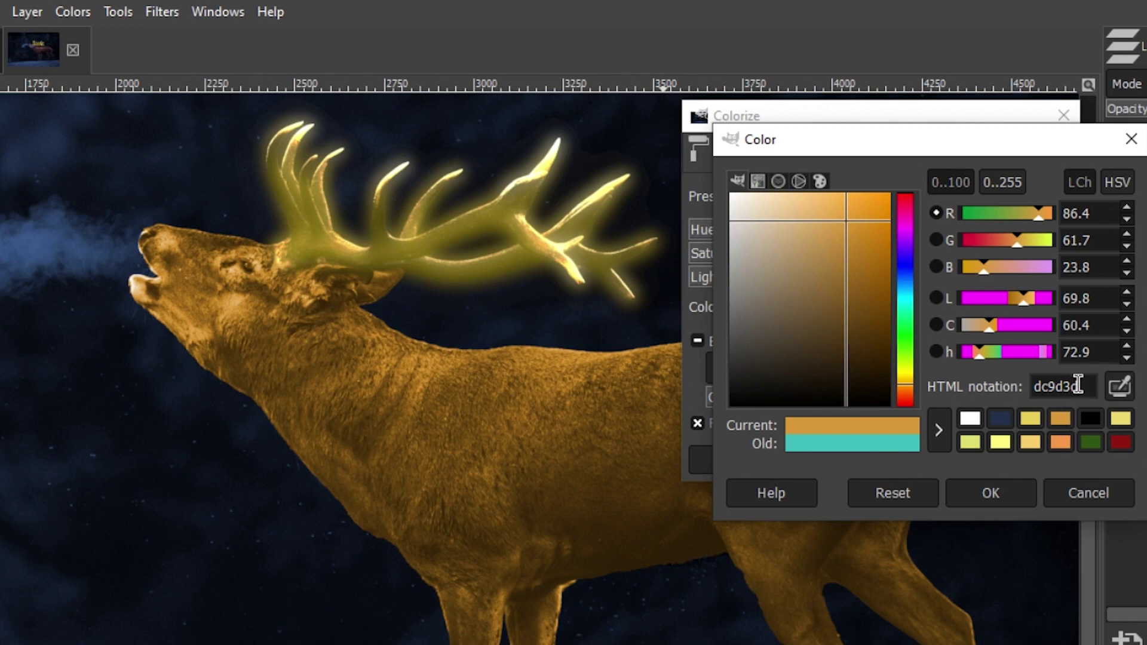
{"action": "left_click", "coordinate": [992, 492]}
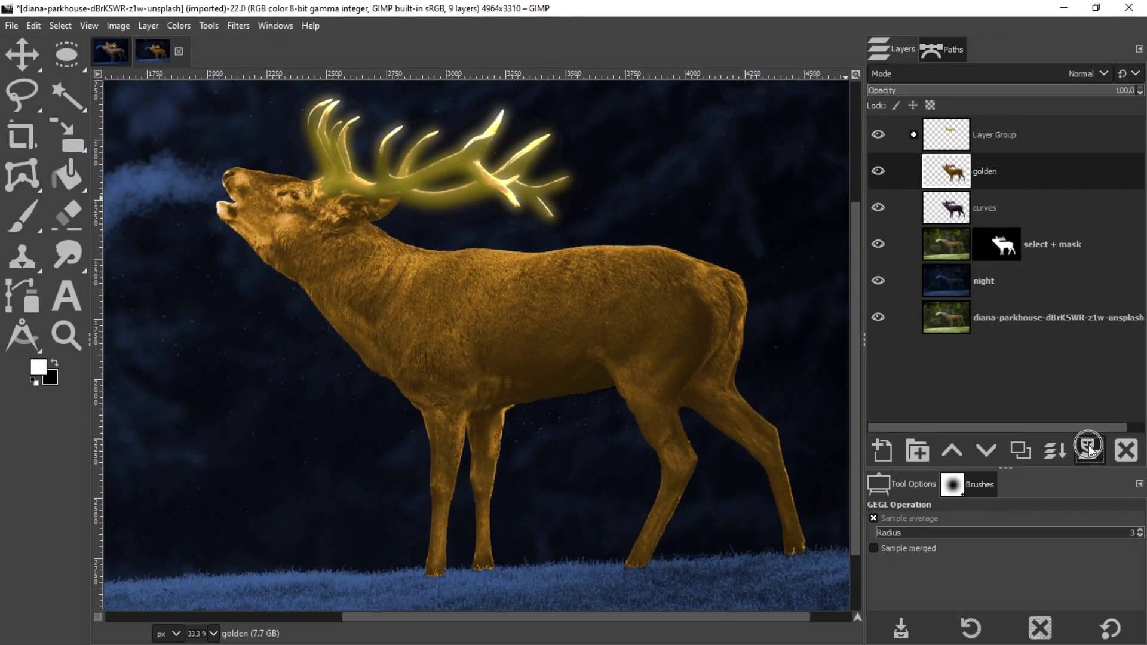
{"action": "left_click", "coordinate": [1089, 447]}
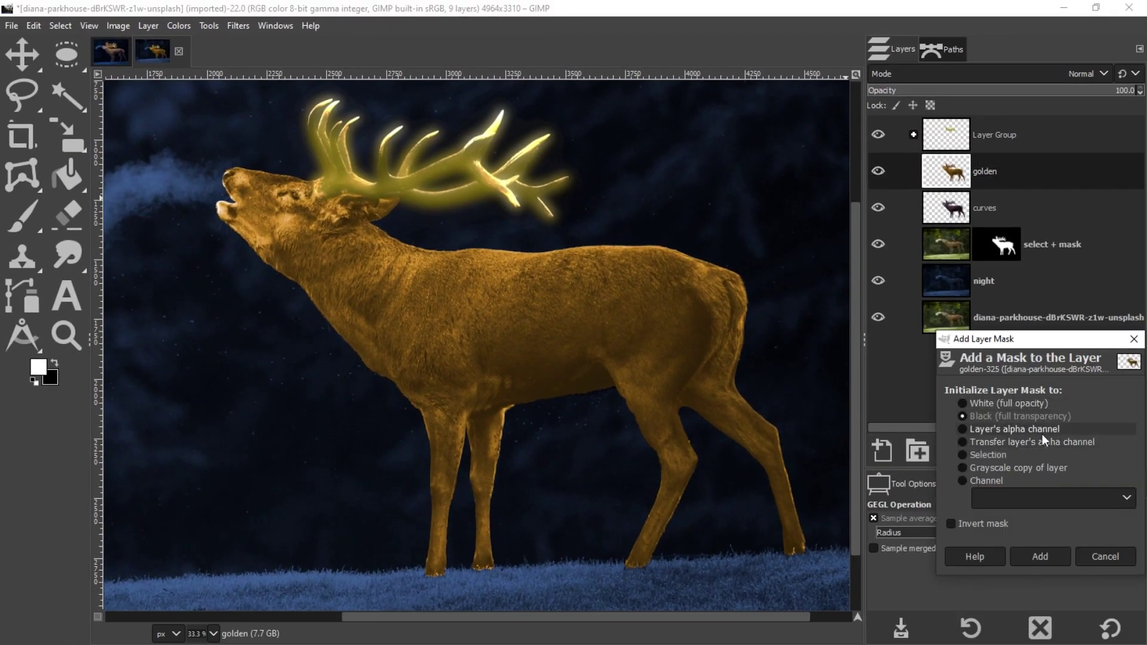
{"action": "left_click", "coordinate": [1055, 557]}
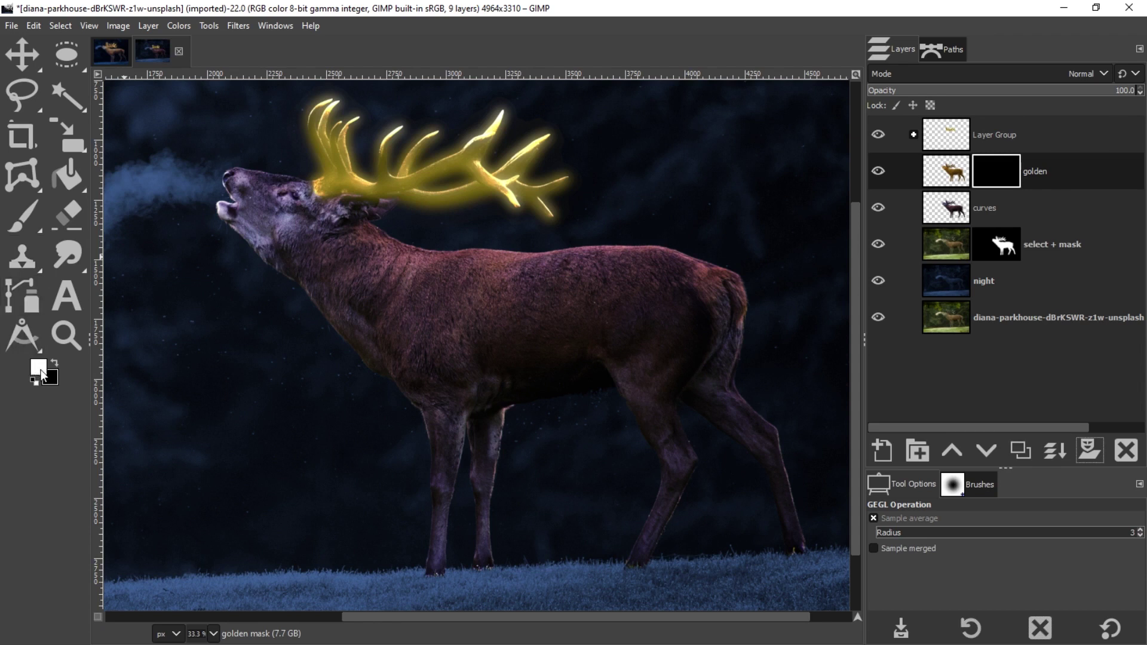
Step: Paint white at 20 opacity on the "golden" mask to reveal the golden tint on the deer's head, neck, shoulder, back and hind leg
{"action": "key", "text": "p"}
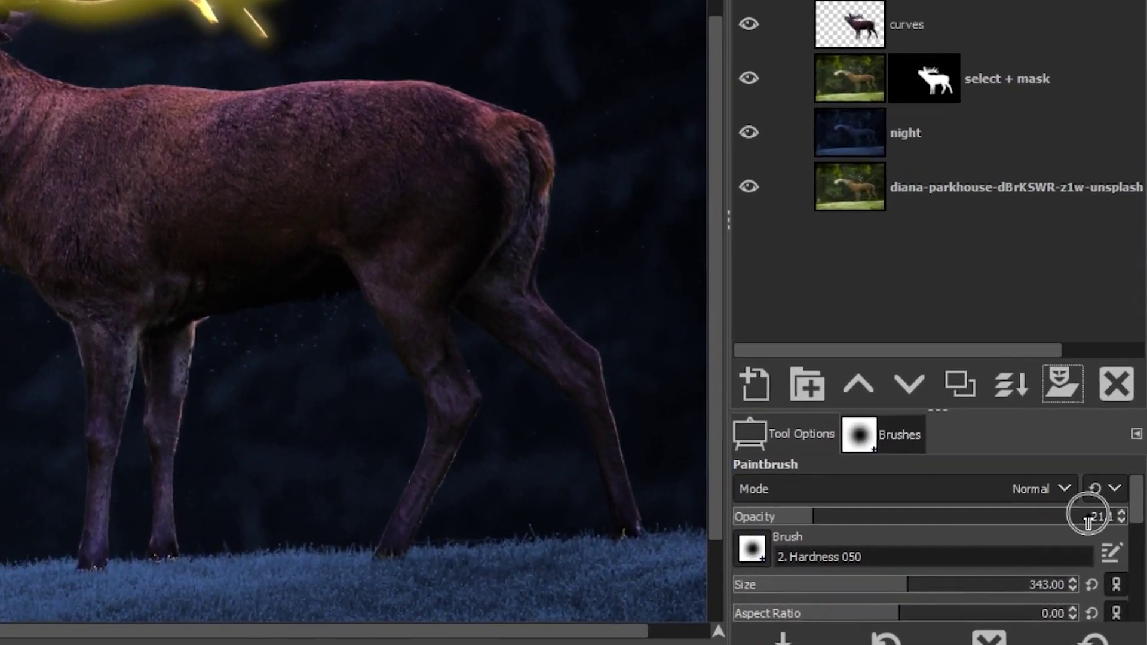
{"action": "left_click_drag", "start_coordinate": [1101, 543], "coordinate": [1127, 542]}
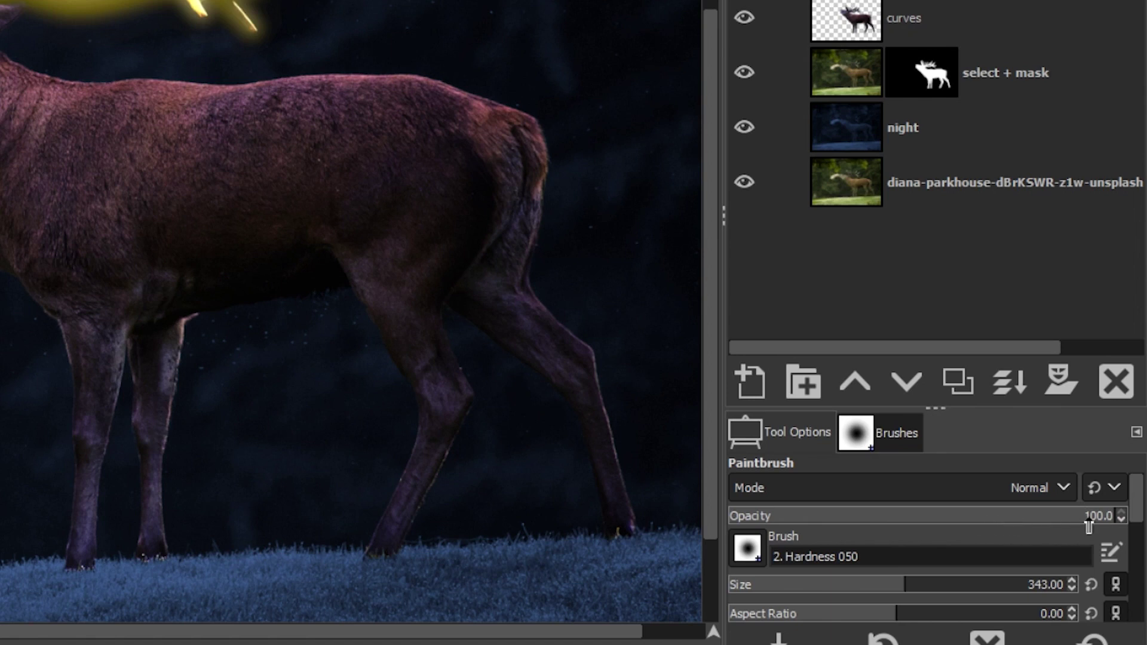
{"action": "left_click", "coordinate": [810, 517]}
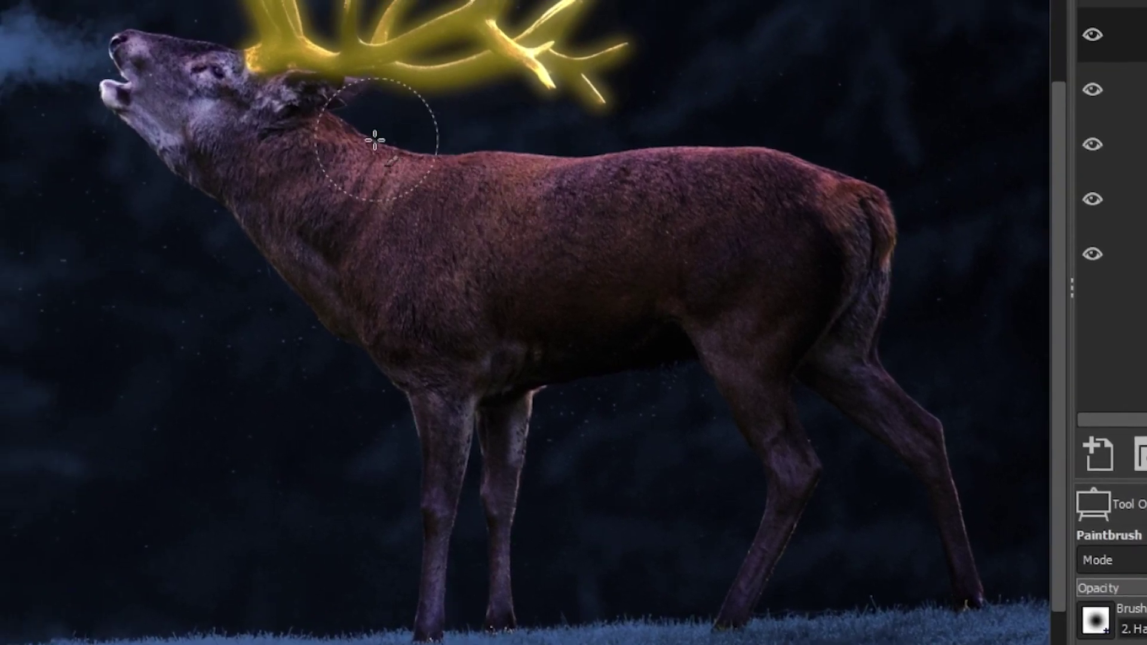
{"action": "mouse_move", "coordinate": [374, 139]}
{"action": "left_mouse_down"}
{"action": "mouse_move", "coordinate": [822, 168]}
{"action": "mouse_move", "coordinate": [767, 151]}
{"action": "mouse_move", "coordinate": [451, 150]}
{"action": "mouse_move", "coordinate": [354, 132]}
{"action": "mouse_move", "coordinate": [318, 97]}
{"action": "mouse_move", "coordinate": [218, 53]}
{"action": "mouse_move", "coordinate": [154, 45]}
{"action": "mouse_move", "coordinate": [346, 114]}
{"action": "mouse_move", "coordinate": [461, 140]}
{"action": "mouse_move", "coordinate": [716, 162]}
{"action": "mouse_move", "coordinate": [502, 182]}
{"action": "mouse_move", "coordinate": [457, 285]}
{"action": "mouse_move", "coordinate": [442, 509]}
{"action": "mouse_move", "coordinate": [481, 576]}
{"action": "mouse_move", "coordinate": [482, 609]}
{"action": "mouse_move", "coordinate": [452, 564]}
{"action": "mouse_move", "coordinate": [474, 545]}
{"action": "mouse_move", "coordinate": [397, 497]}
{"action": "mouse_move", "coordinate": [445, 514]}
{"action": "left_mouse_up"}
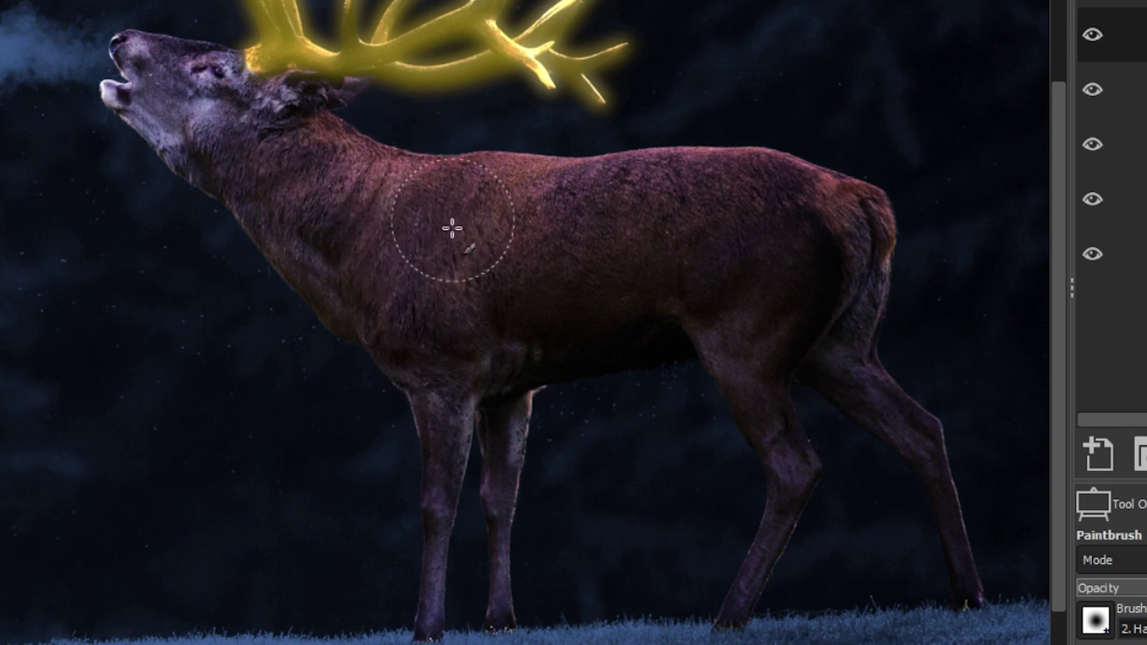
{"action": "mouse_move", "coordinate": [466, 281]}
{"action": "left_mouse_down"}
{"action": "mouse_move", "coordinate": [493, 339]}
{"action": "mouse_move", "coordinate": [410, 312]}
{"action": "mouse_move", "coordinate": [461, 353]}
{"action": "mouse_move", "coordinate": [446, 371]}
{"action": "mouse_move", "coordinate": [444, 334]}
{"action": "mouse_move", "coordinate": [430, 336]}
{"action": "left_mouse_up"}
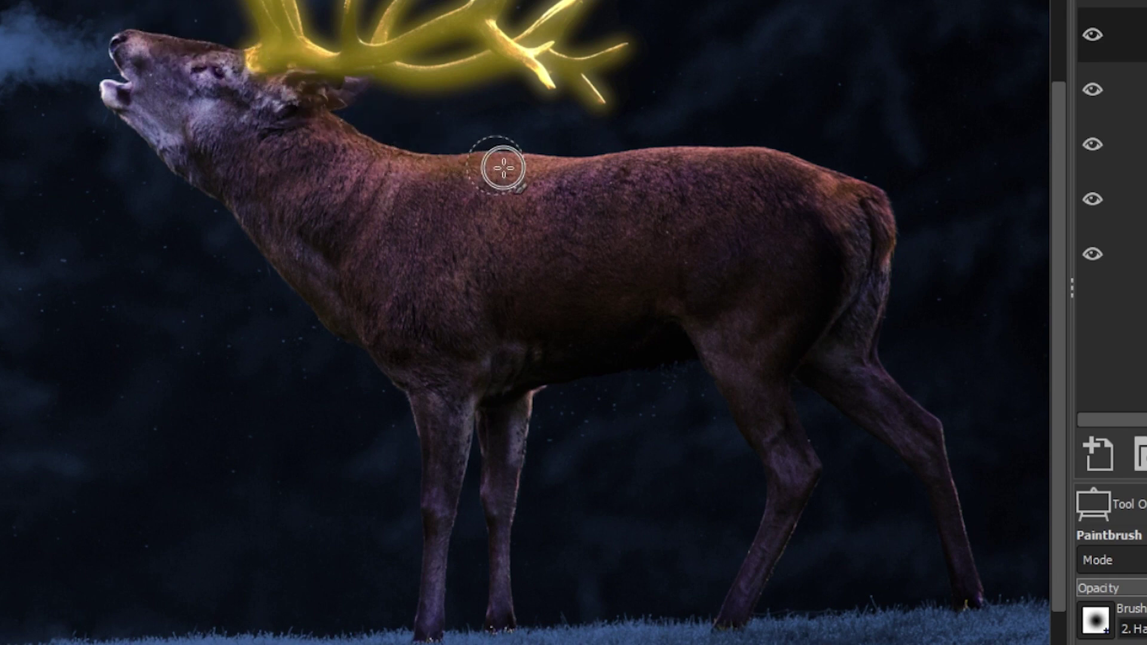
{"action": "mouse_move", "coordinate": [503, 168]}
{"action": "left_mouse_down"}
{"action": "mouse_move", "coordinate": [733, 161]}
{"action": "mouse_move", "coordinate": [843, 180]}
{"action": "mouse_move", "coordinate": [872, 201]}
{"action": "left_mouse_up"}
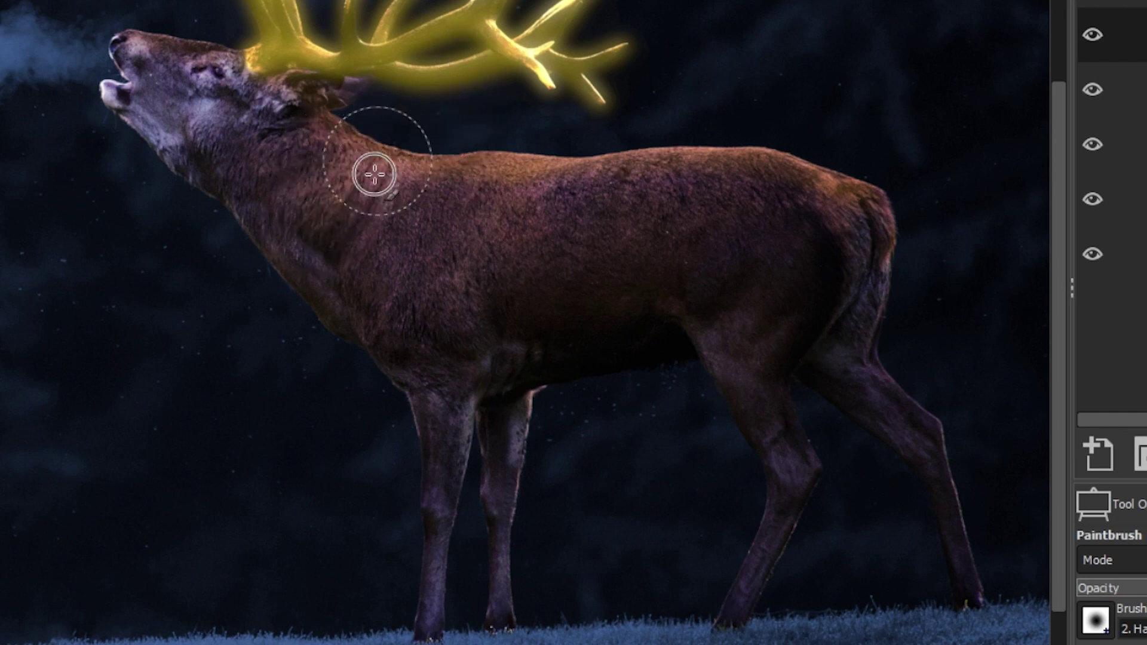
{"action": "mouse_move", "coordinate": [375, 174]}
{"action": "left_mouse_down"}
{"action": "mouse_move", "coordinate": [326, 224]}
{"action": "mouse_move", "coordinate": [301, 117]}
{"action": "mouse_move", "coordinate": [321, 82]}
{"action": "mouse_move", "coordinate": [372, 89]}
{"action": "mouse_move", "coordinate": [283, 102]}
{"action": "mouse_move", "coordinate": [281, 191]}
{"action": "mouse_move", "coordinate": [260, 213]}
{"action": "mouse_move", "coordinate": [243, 63]}
{"action": "mouse_move", "coordinate": [179, 36]}
{"action": "mouse_move", "coordinate": [240, 75]}
{"action": "mouse_move", "coordinate": [250, 126]}
{"action": "mouse_move", "coordinate": [327, 236]}
{"action": "mouse_move", "coordinate": [360, 242]}
{"action": "mouse_move", "coordinate": [387, 204]}
{"action": "mouse_move", "coordinate": [409, 200]}
{"action": "mouse_move", "coordinate": [495, 221]}
{"action": "mouse_move", "coordinate": [448, 289]}
{"action": "mouse_move", "coordinate": [512, 190]}
{"action": "mouse_move", "coordinate": [451, 244]}
{"action": "mouse_move", "coordinate": [433, 180]}
{"action": "mouse_move", "coordinate": [417, 199]}
{"action": "mouse_move", "coordinate": [450, 182]}
{"action": "mouse_move", "coordinate": [434, 225]}
{"action": "mouse_move", "coordinate": [420, 169]}
{"action": "mouse_move", "coordinate": [396, 235]}
{"action": "mouse_move", "coordinate": [418, 193]}
{"action": "mouse_move", "coordinate": [418, 271]}
{"action": "mouse_move", "coordinate": [472, 268]}
{"action": "mouse_move", "coordinate": [589, 149]}
{"action": "mouse_move", "coordinate": [533, 199]}
{"action": "mouse_move", "coordinate": [605, 156]}
{"action": "mouse_move", "coordinate": [630, 163]}
{"action": "mouse_move", "coordinate": [565, 199]}
{"action": "mouse_move", "coordinate": [695, 170]}
{"action": "mouse_move", "coordinate": [638, 191]}
{"action": "mouse_move", "coordinate": [583, 190]}
{"action": "mouse_move", "coordinate": [638, 191]}
{"action": "mouse_move", "coordinate": [500, 241]}
{"action": "mouse_move", "coordinate": [554, 280]}
{"action": "mouse_move", "coordinate": [644, 302]}
{"action": "mouse_move", "coordinate": [745, 173]}
{"action": "mouse_move", "coordinate": [795, 205]}
{"action": "mouse_move", "coordinate": [821, 293]}
{"action": "mouse_move", "coordinate": [825, 225]}
{"action": "mouse_move", "coordinate": [852, 206]}
{"action": "mouse_move", "coordinate": [851, 193]}
{"action": "mouse_move", "coordinate": [848, 210]}
{"action": "mouse_move", "coordinate": [781, 167]}
{"action": "mouse_move", "coordinate": [682, 157]}
{"action": "mouse_move", "coordinate": [717, 151]}
{"action": "mouse_move", "coordinate": [610, 152]}
{"action": "mouse_move", "coordinate": [661, 170]}
{"action": "mouse_move", "coordinate": [564, 199]}
{"action": "mouse_move", "coordinate": [495, 174]}
{"action": "mouse_move", "coordinate": [460, 312]}
{"action": "mouse_move", "coordinate": [424, 321]}
{"action": "mouse_move", "coordinate": [379, 174]}
{"action": "mouse_move", "coordinate": [344, 126]}
{"action": "mouse_move", "coordinate": [269, 102]}
{"action": "mouse_move", "coordinate": [176, 47]}
{"action": "mouse_move", "coordinate": [215, 90]}
{"action": "mouse_move", "coordinate": [221, 136]}
{"action": "mouse_move", "coordinate": [162, 81]}
{"action": "mouse_move", "coordinate": [194, 105]}
{"action": "left_mouse_up"}
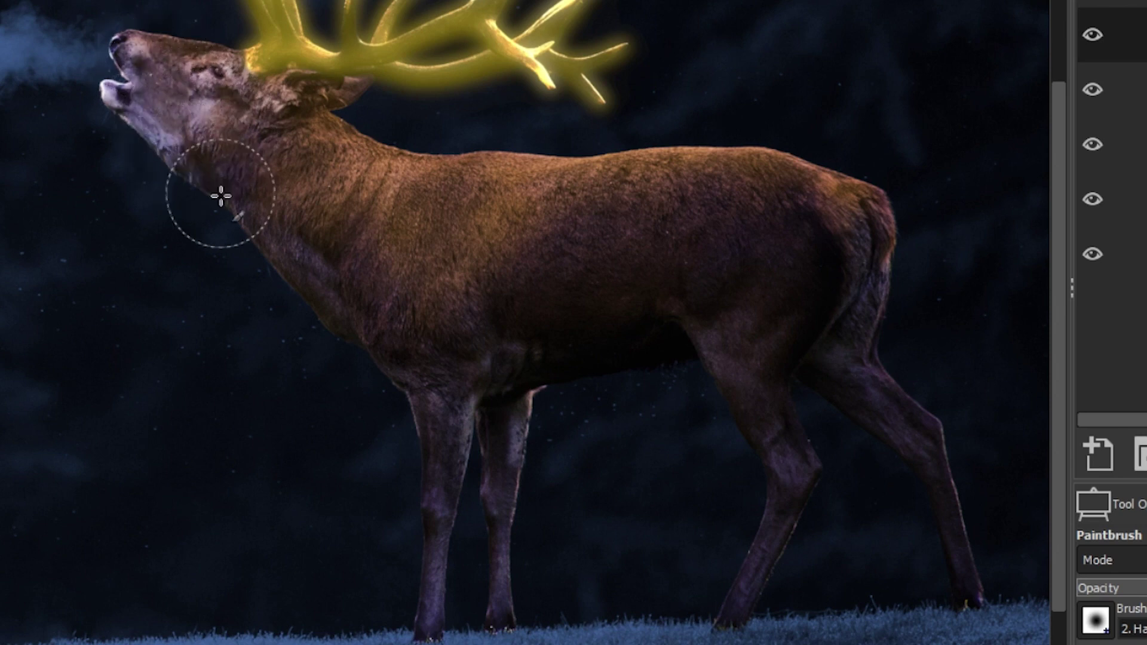
{"action": "mouse_move", "coordinate": [221, 196]}
{"action": "left_mouse_down"}
{"action": "mouse_move", "coordinate": [183, 141]}
{"action": "mouse_move", "coordinate": [204, 174]}
{"action": "mouse_move", "coordinate": [211, 146]}
{"action": "mouse_move", "coordinate": [224, 175]}
{"action": "mouse_move", "coordinate": [253, 147]}
{"action": "mouse_move", "coordinate": [269, 165]}
{"action": "mouse_move", "coordinate": [278, 145]}
{"action": "mouse_move", "coordinate": [266, 137]}
{"action": "mouse_move", "coordinate": [342, 128]}
{"action": "mouse_move", "coordinate": [383, 171]}
{"action": "mouse_move", "coordinate": [605, 168]}
{"action": "mouse_move", "coordinate": [721, 131]}
{"action": "mouse_move", "coordinate": [754, 162]}
{"action": "mouse_move", "coordinate": [837, 169]}
{"action": "mouse_move", "coordinate": [821, 156]}
{"action": "mouse_move", "coordinate": [595, 145]}
{"action": "mouse_move", "coordinate": [447, 171]}
{"action": "left_mouse_up"}
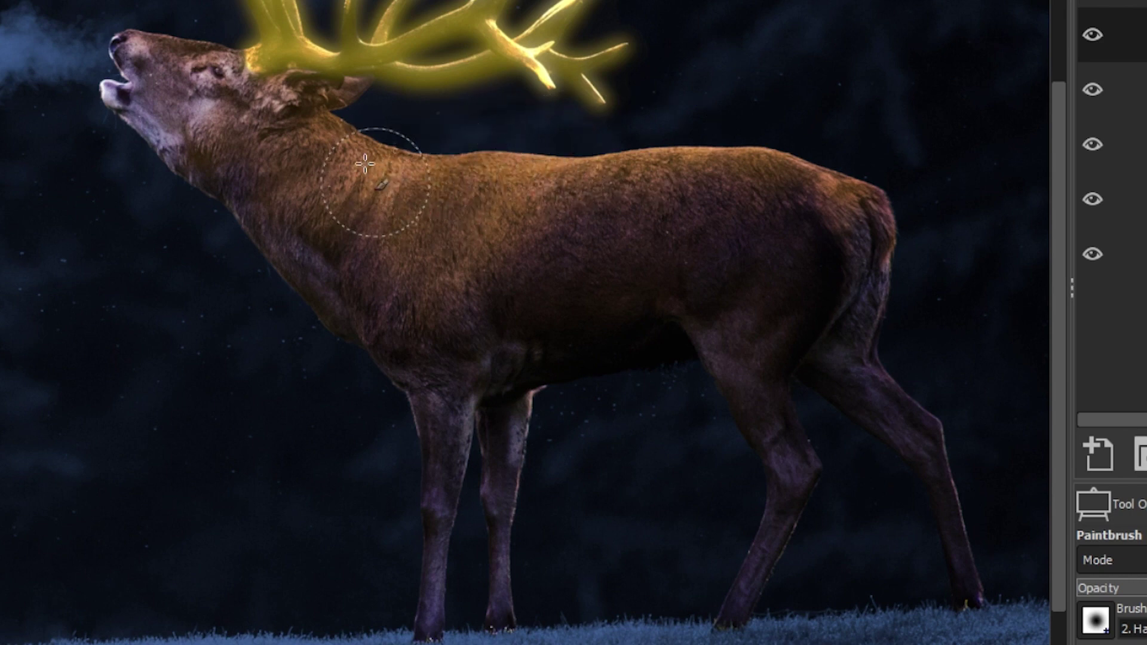
{"action": "mouse_move", "coordinate": [365, 163]}
{"action": "left_mouse_down"}
{"action": "mouse_move", "coordinate": [468, 245]}
{"action": "mouse_move", "coordinate": [468, 300]}
{"action": "mouse_move", "coordinate": [452, 326]}
{"action": "mouse_move", "coordinate": [423, 340]}
{"action": "mouse_move", "coordinate": [388, 301]}
{"action": "mouse_move", "coordinate": [385, 329]}
{"action": "mouse_move", "coordinate": [354, 273]}
{"action": "mouse_move", "coordinate": [728, 342]}
{"action": "mouse_move", "coordinate": [749, 380]}
{"action": "mouse_move", "coordinate": [741, 339]}
{"action": "mouse_move", "coordinate": [753, 375]}
{"action": "mouse_move", "coordinate": [765, 343]}
{"action": "mouse_move", "coordinate": [789, 476]}
{"action": "mouse_move", "coordinate": [782, 461]}
{"action": "mouse_move", "coordinate": [778, 528]}
{"action": "mouse_move", "coordinate": [862, 228]}
{"action": "mouse_move", "coordinate": [849, 323]}
{"action": "left_mouse_up"}
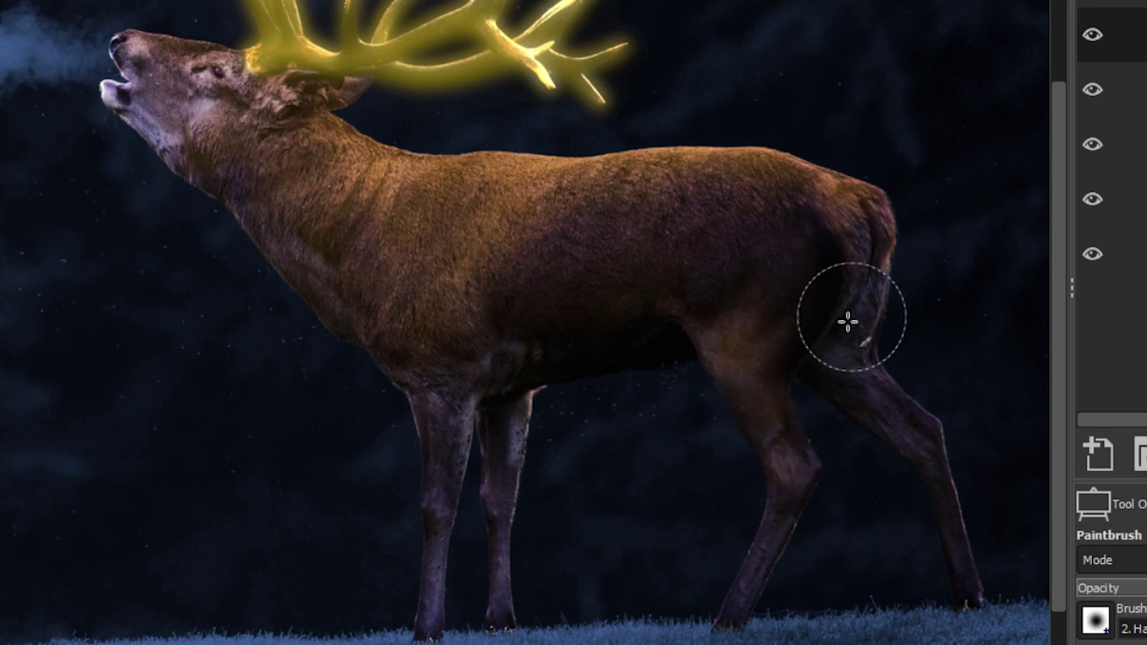
Step: Brush the golden tint onto the front legs in the mask, painting out excess on the far front leg with black
{"action": "mouse_move", "coordinate": [412, 443]}
{"action": "left_mouse_down"}
{"action": "mouse_move", "coordinate": [422, 393]}
{"action": "mouse_move", "coordinate": [495, 485]}
{"action": "mouse_move", "coordinate": [505, 435]}
{"action": "left_mouse_up"}
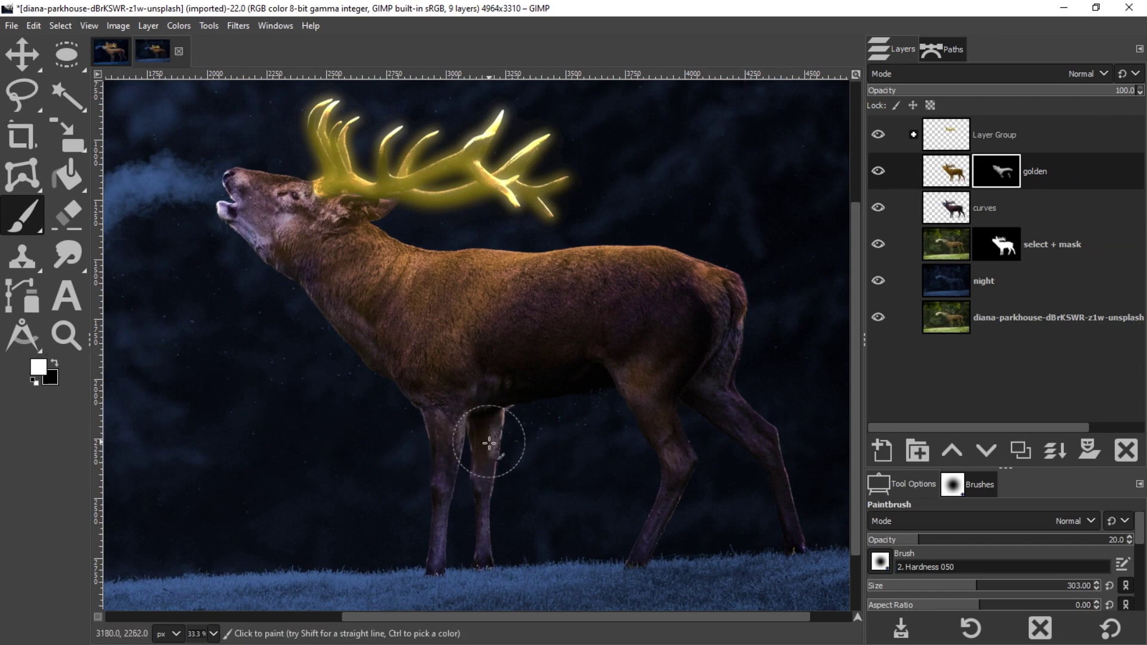
{"action": "mouse_move", "coordinate": [488, 434]}
{"action": "left_mouse_down"}
{"action": "mouse_move", "coordinate": [475, 430]}
{"action": "mouse_move", "coordinate": [483, 423]}
{"action": "mouse_move", "coordinate": [487, 489]}
{"action": "mouse_move", "coordinate": [484, 463]}
{"action": "left_mouse_up"}
{"action": "left_click_drag", "start_coordinate": [487, 410], "coordinate": [492, 495]}
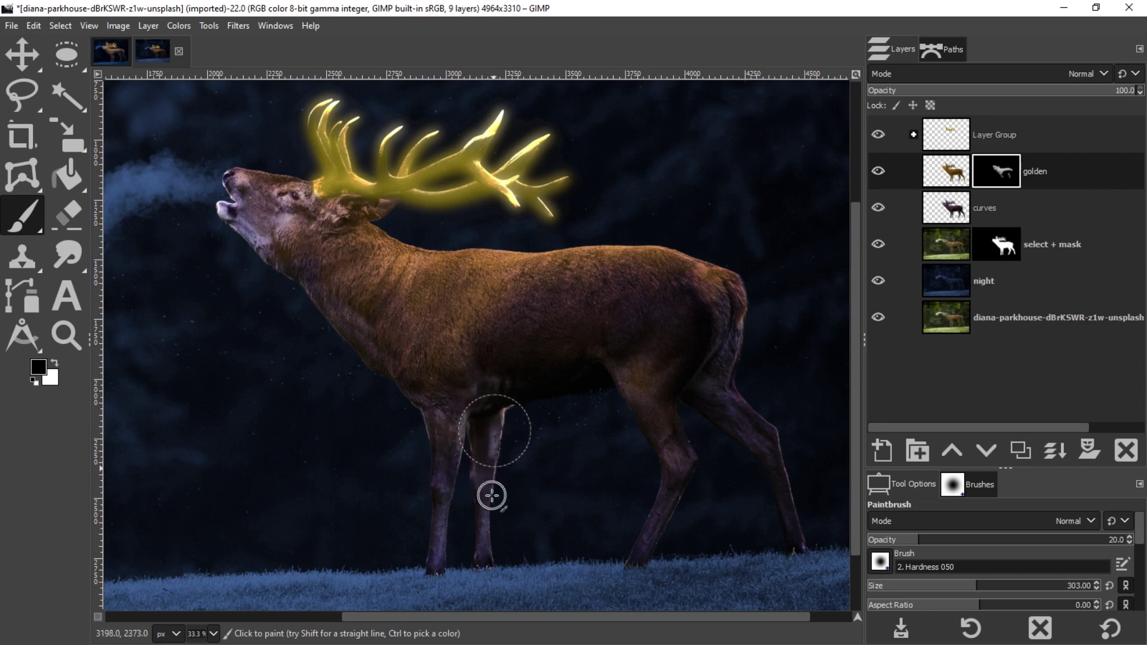
{"action": "left_click_drag", "start_coordinate": [496, 427], "coordinate": [489, 376]}
{"action": "key", "text": "x"}
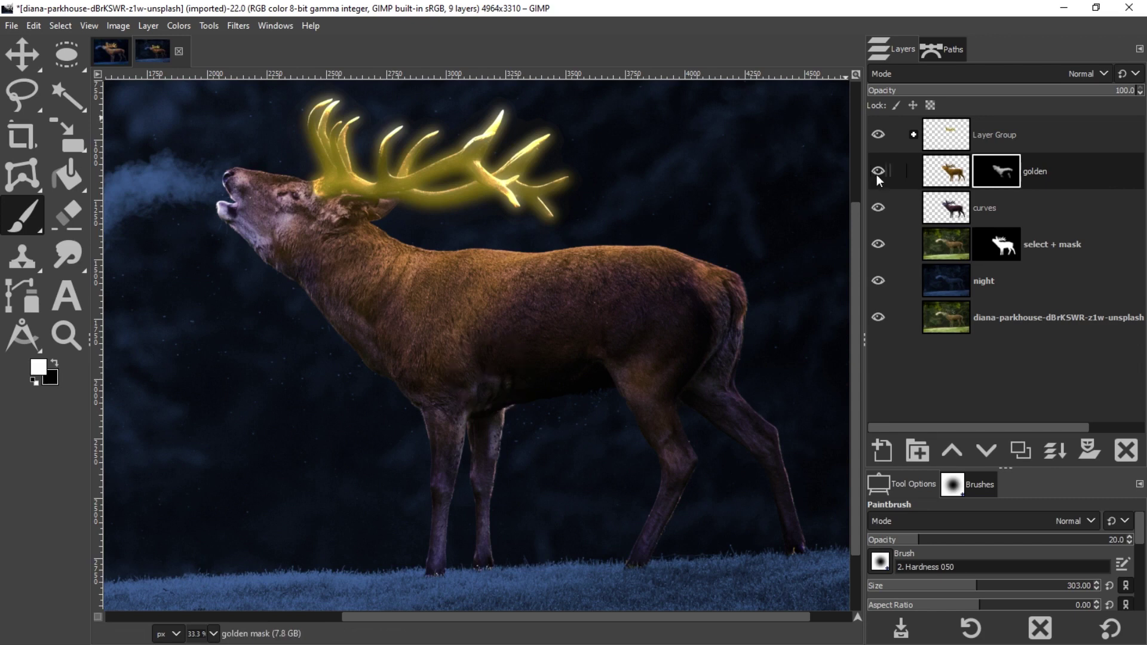
Step: Compare the image with and without the "golden" layer, then duplicate that layer and set the copy's opacity to 49.9
{"action": "left_click", "coordinate": [877, 171]}
{"action": "left_click", "coordinate": [877, 172]}
{"action": "left_click", "coordinate": [1021, 448]}
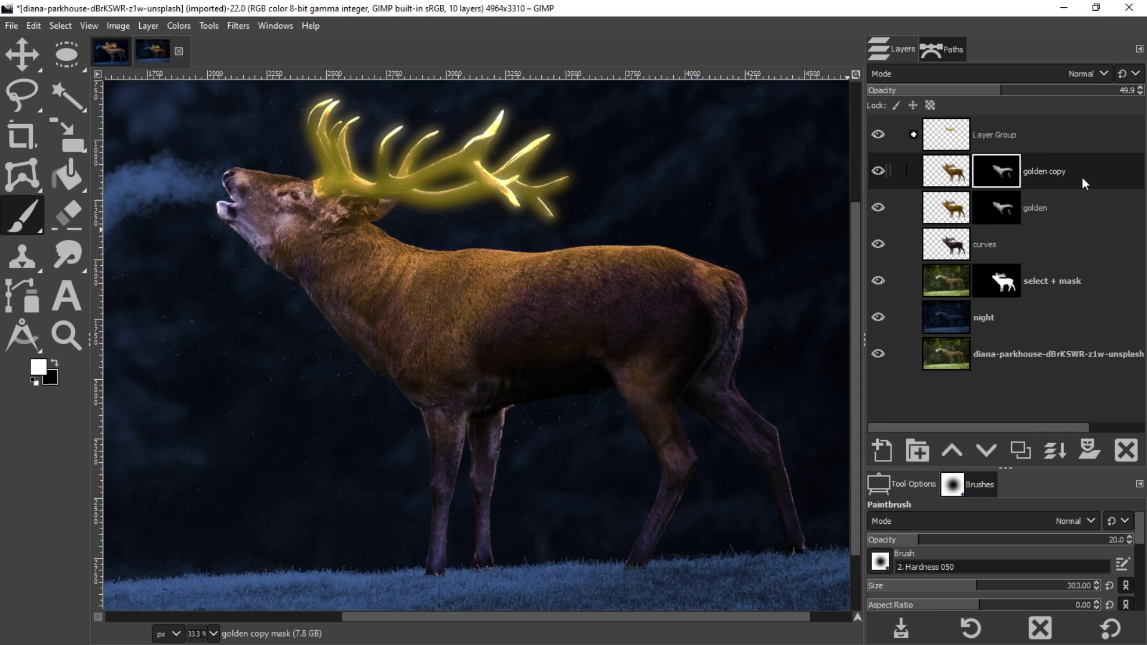
Step: Shift the hue of the "glow 2" layer to -11 with Hue-Saturation, comparing the preview before applying
{"action": "left_click", "coordinate": [914, 134]}
{"action": "left_click", "coordinate": [1028, 169]}
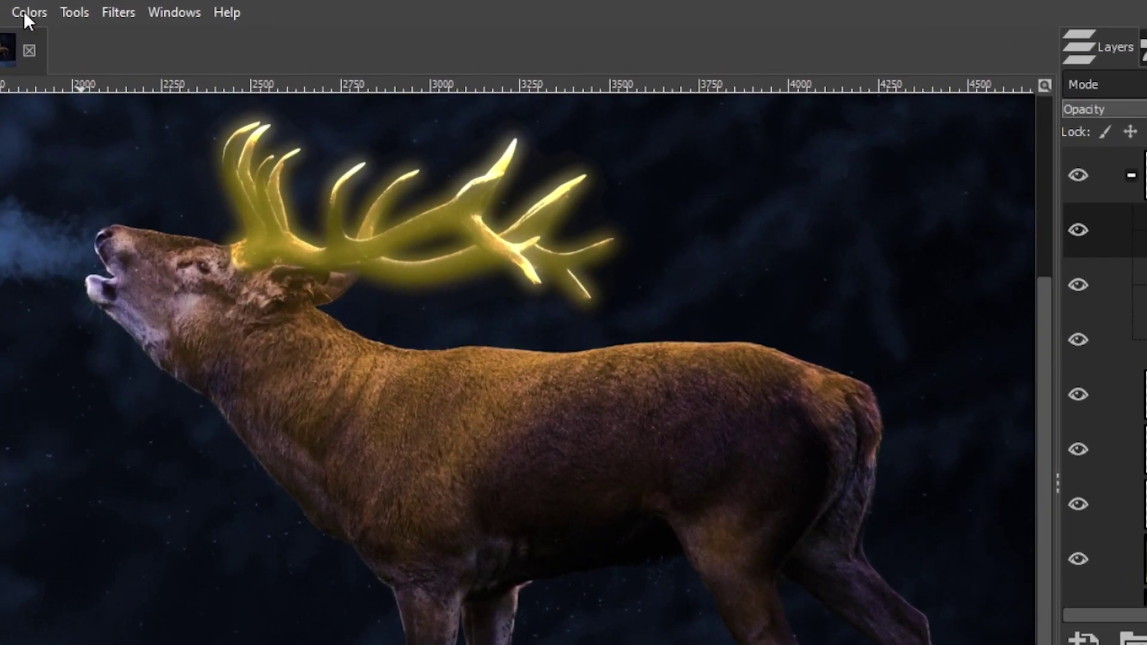
{"action": "left_click", "coordinate": [179, 25]}
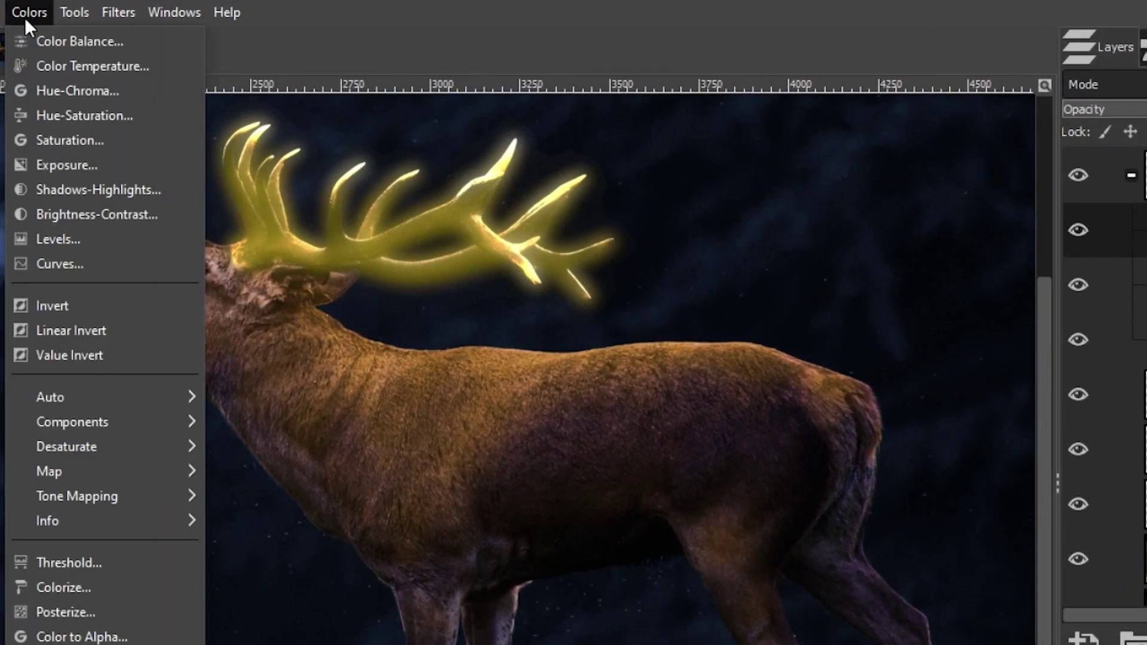
{"action": "left_click", "coordinate": [47, 113]}
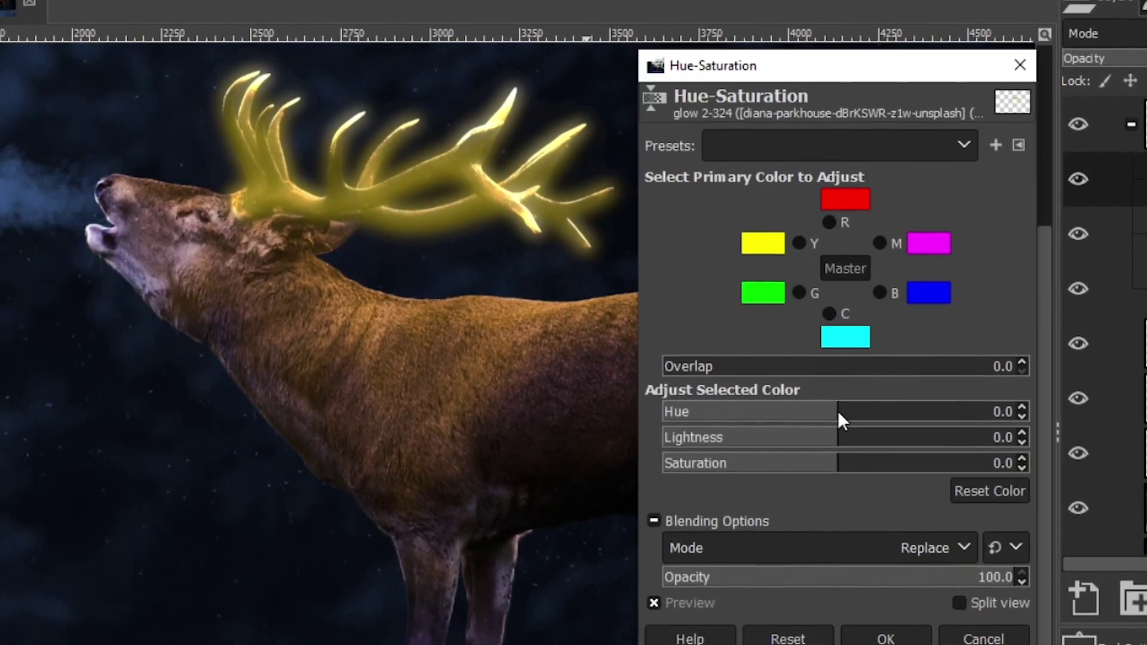
{"action": "left_click", "coordinate": [835, 463]}
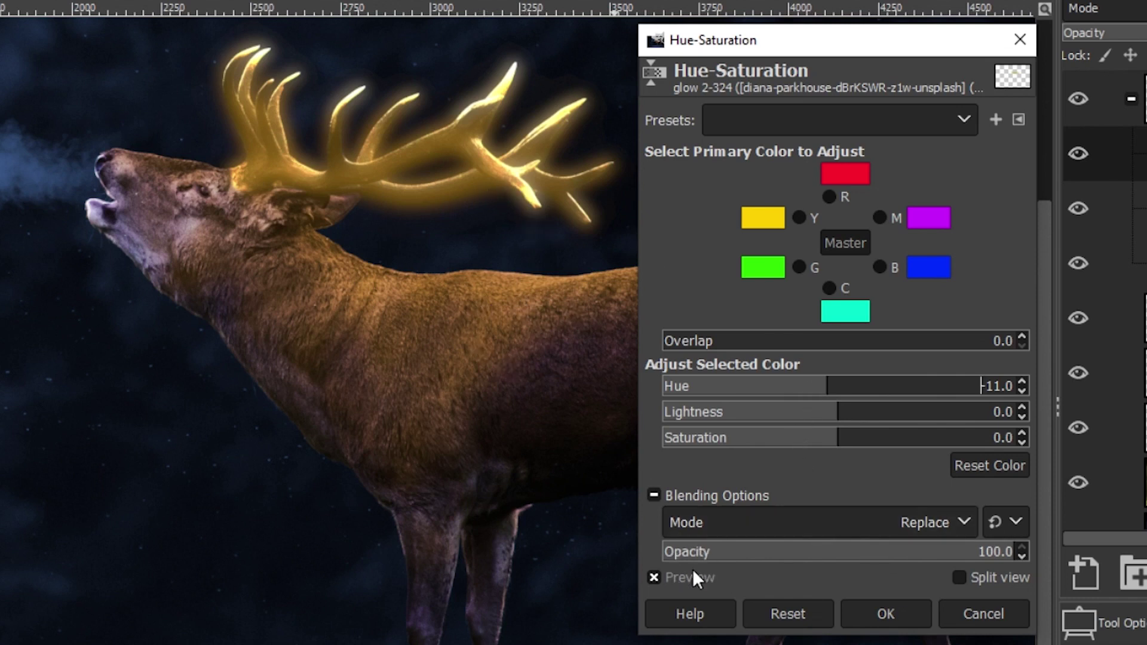
{"action": "left_click", "coordinate": [652, 575]}
{"action": "left_click", "coordinate": [653, 576]}
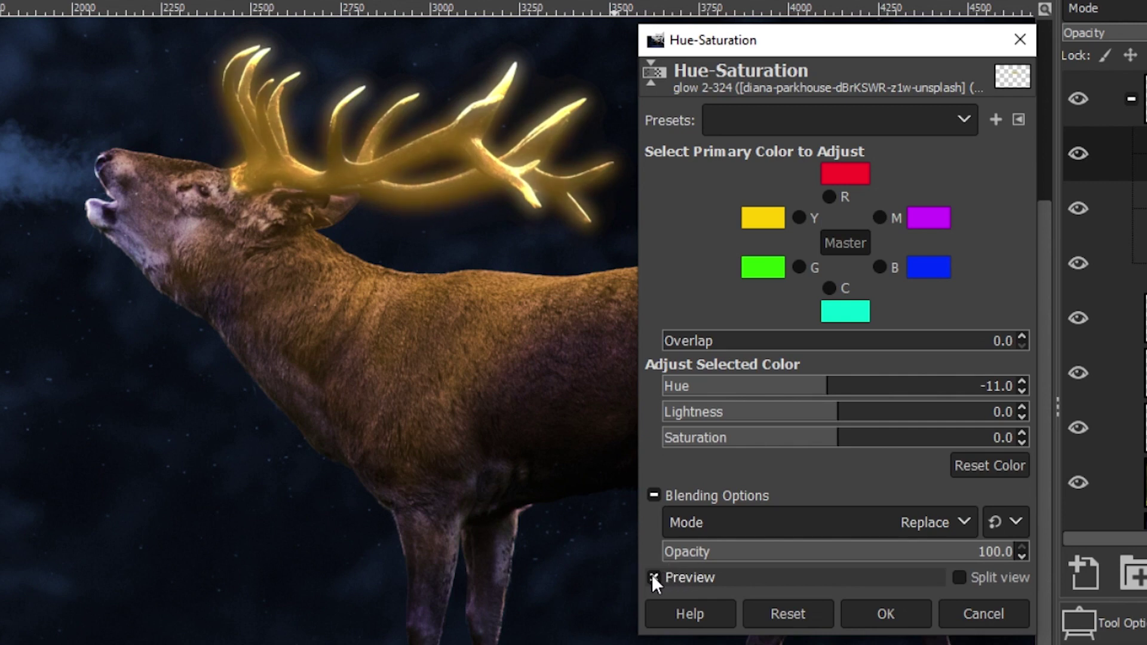
{"action": "left_click", "coordinate": [885, 614]}
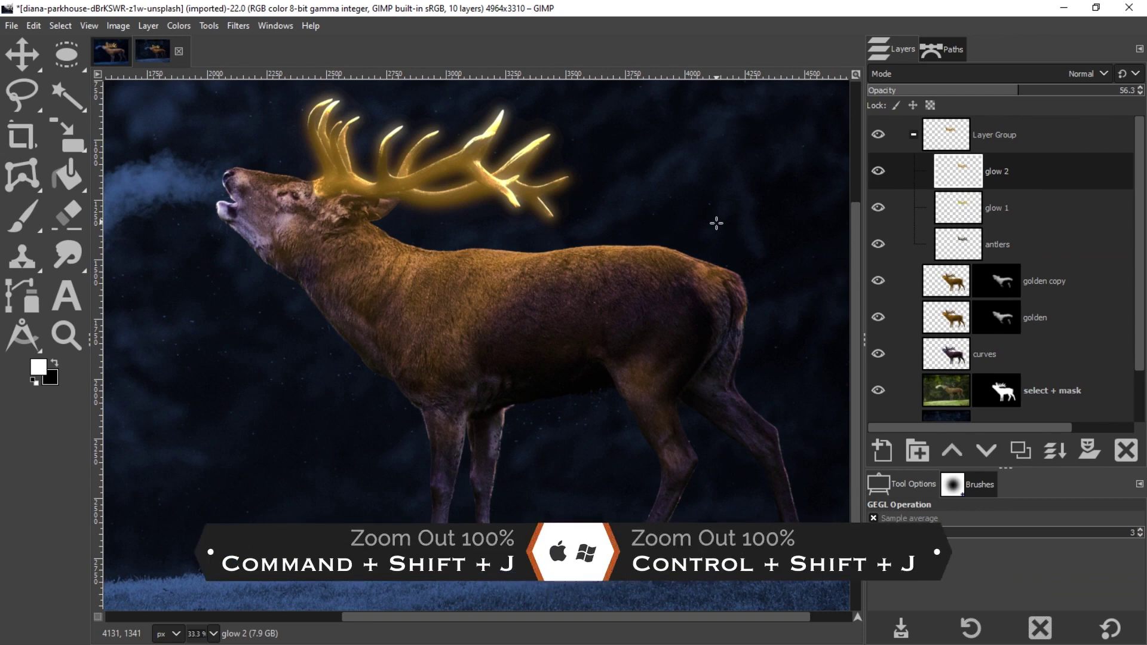
{"action": "key", "text": "ctrl+shift+j"}
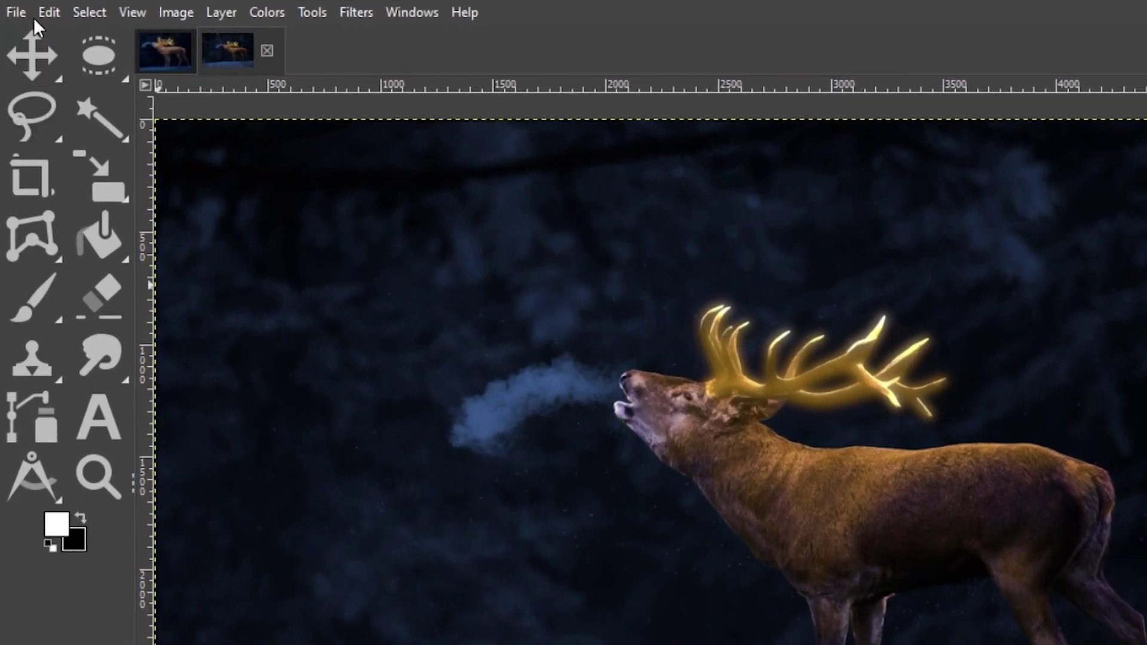
Step: Open the pink starry-sky photo as a new layer, move it above the Layer Group, and collapse the group
{"action": "left_click", "coordinate": [18, 10]}
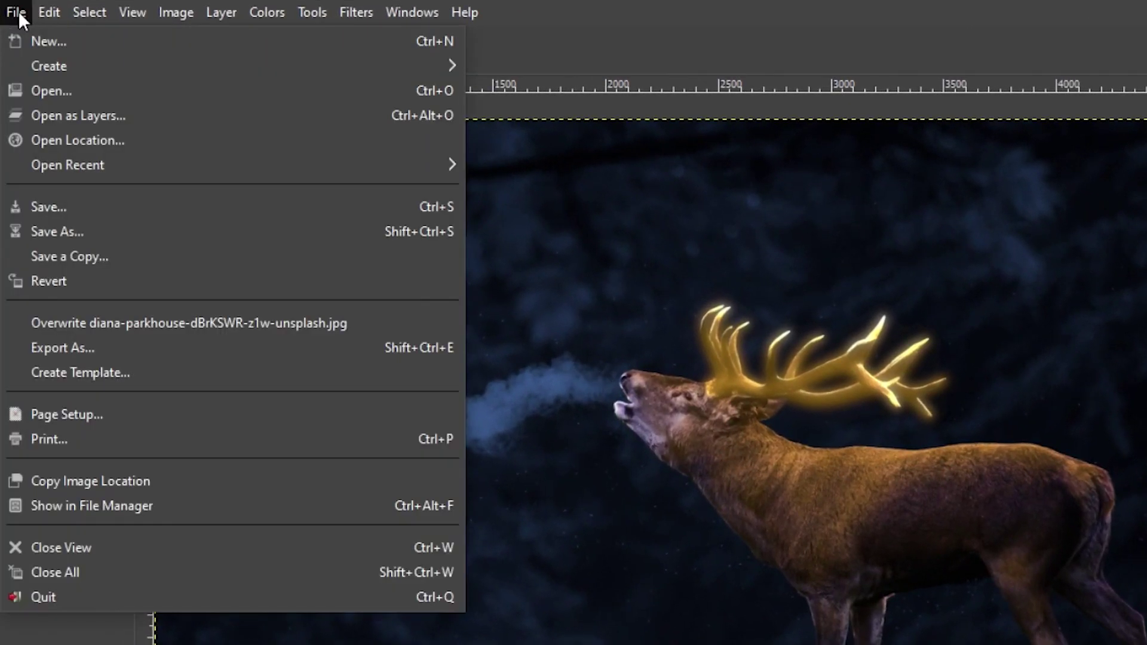
{"action": "left_click", "coordinate": [52, 115]}
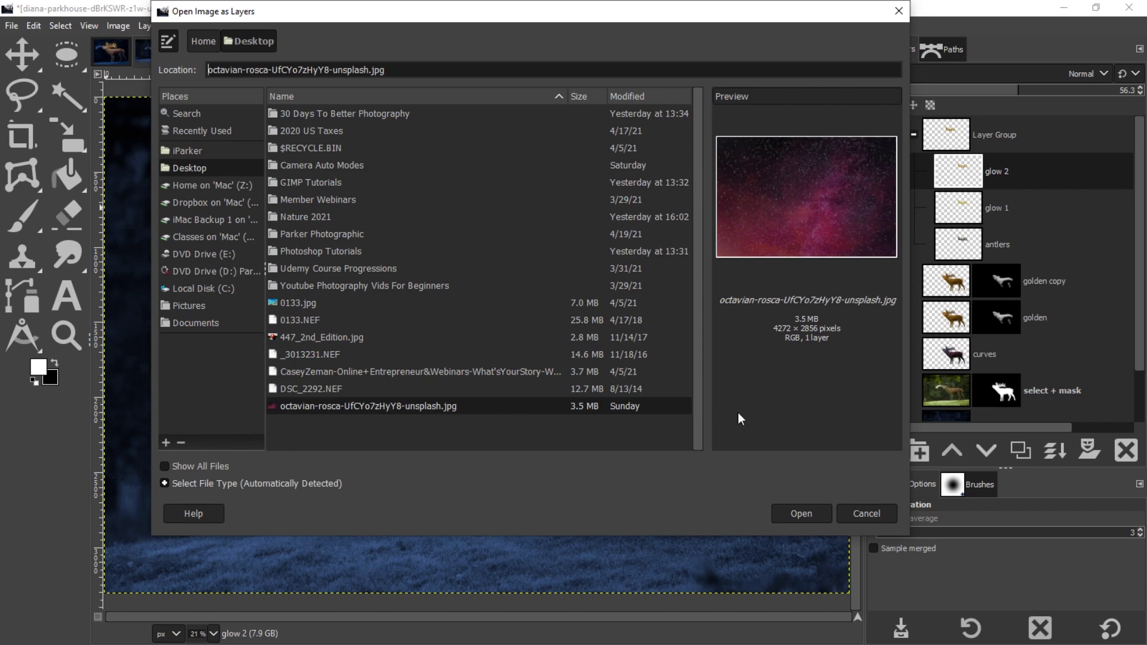
{"action": "left_click", "coordinate": [803, 513]}
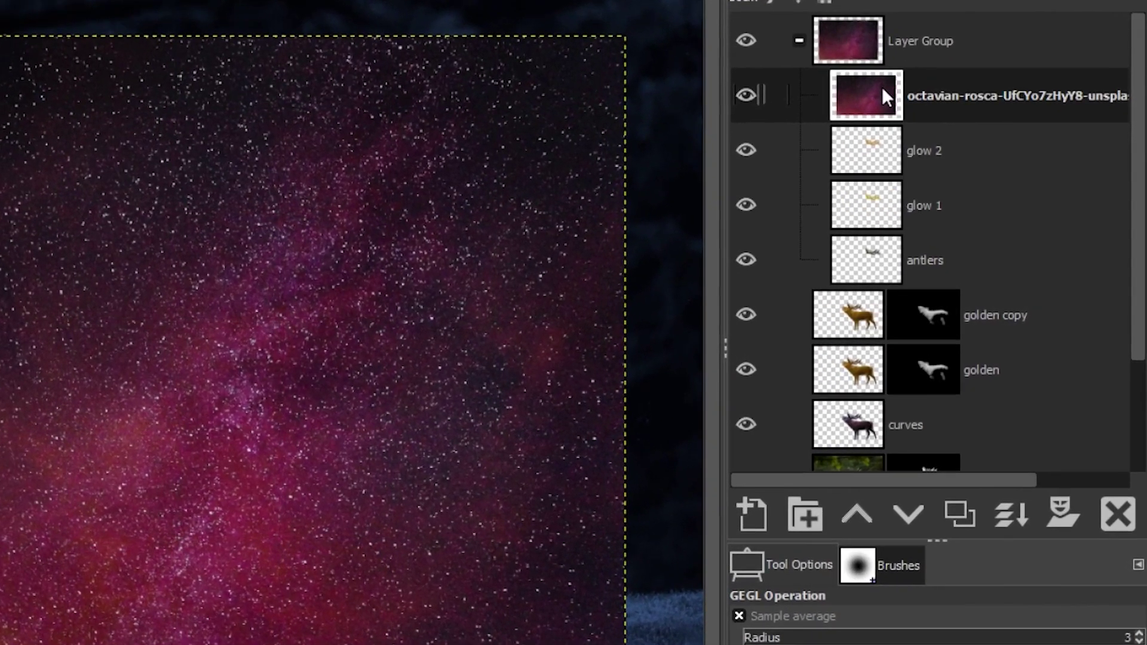
{"action": "left_click", "coordinate": [970, 162]}
{"action": "left_click_drag", "start_coordinate": [884, 81], "coordinate": [902, 33]}
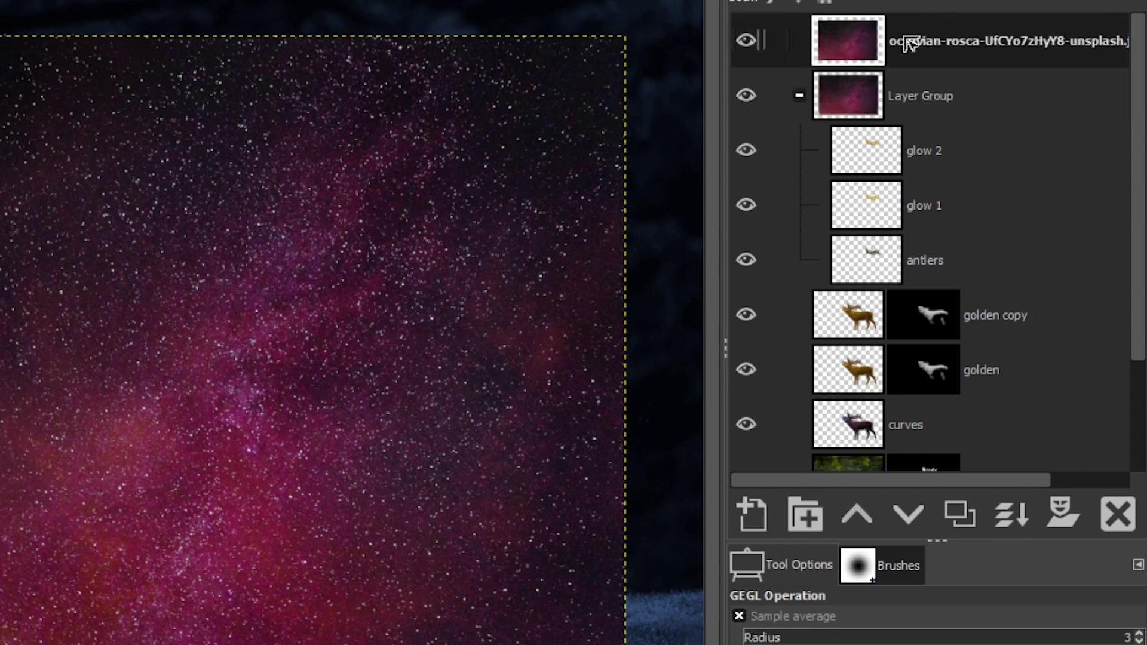
{"action": "left_click", "coordinate": [799, 95]}
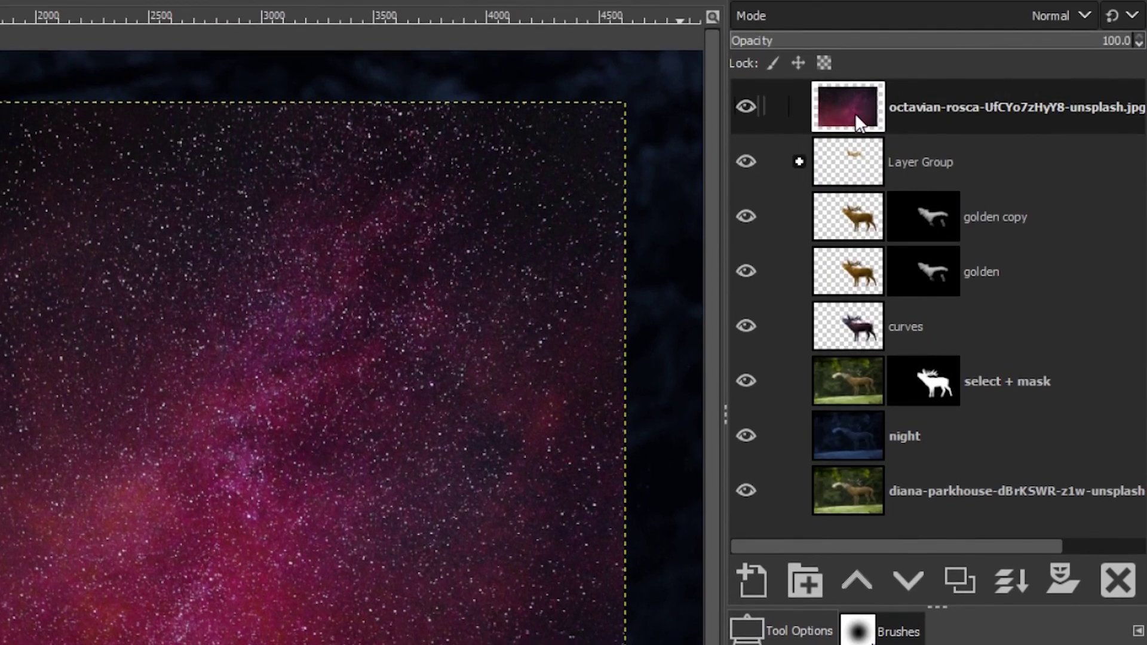
Step: Set the starry-sky layer's blend mode to Screen and move the layer slightly so its stars cover the antlers and breath
{"action": "left_click", "coordinate": [1026, 15]}
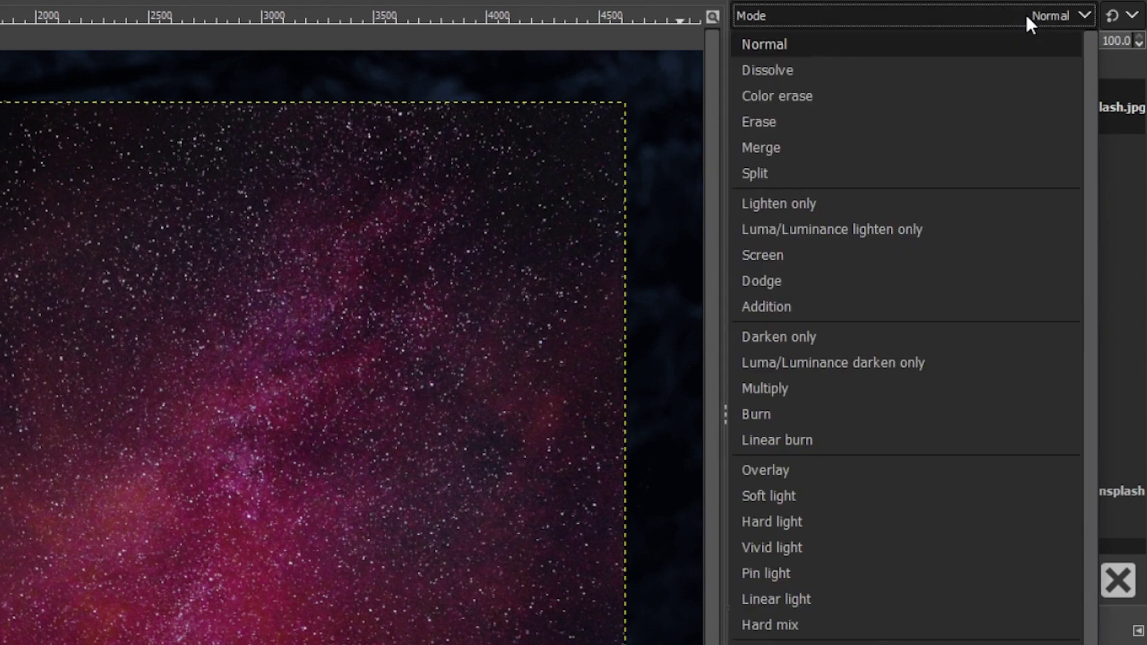
{"action": "left_click", "coordinate": [791, 255]}
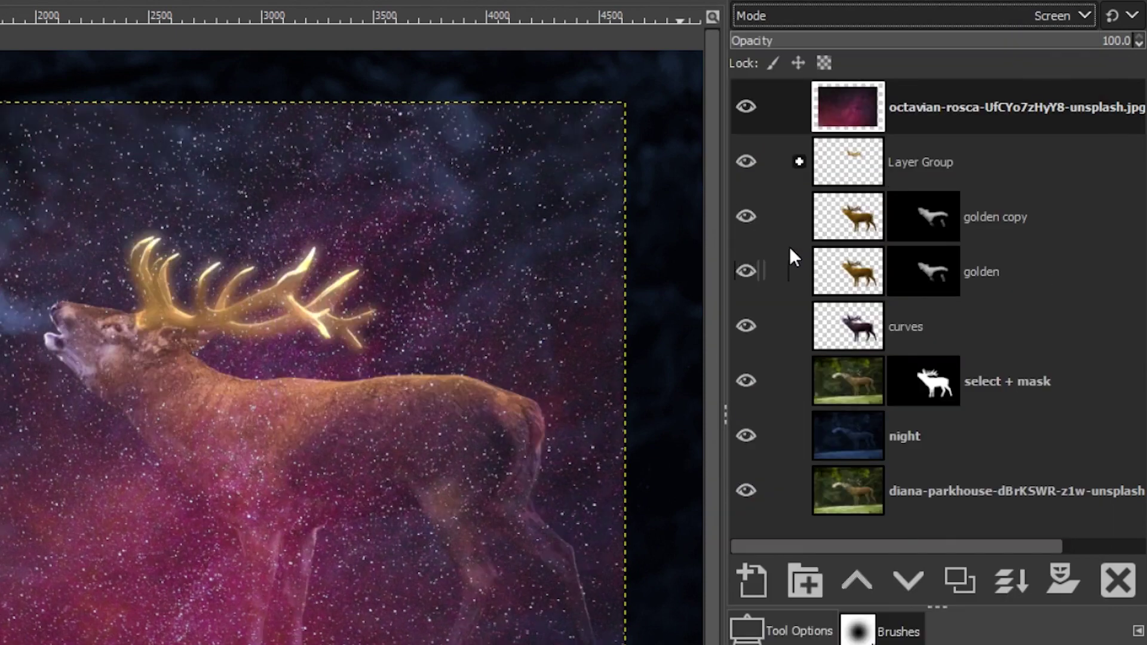
{"action": "key", "text": "m"}
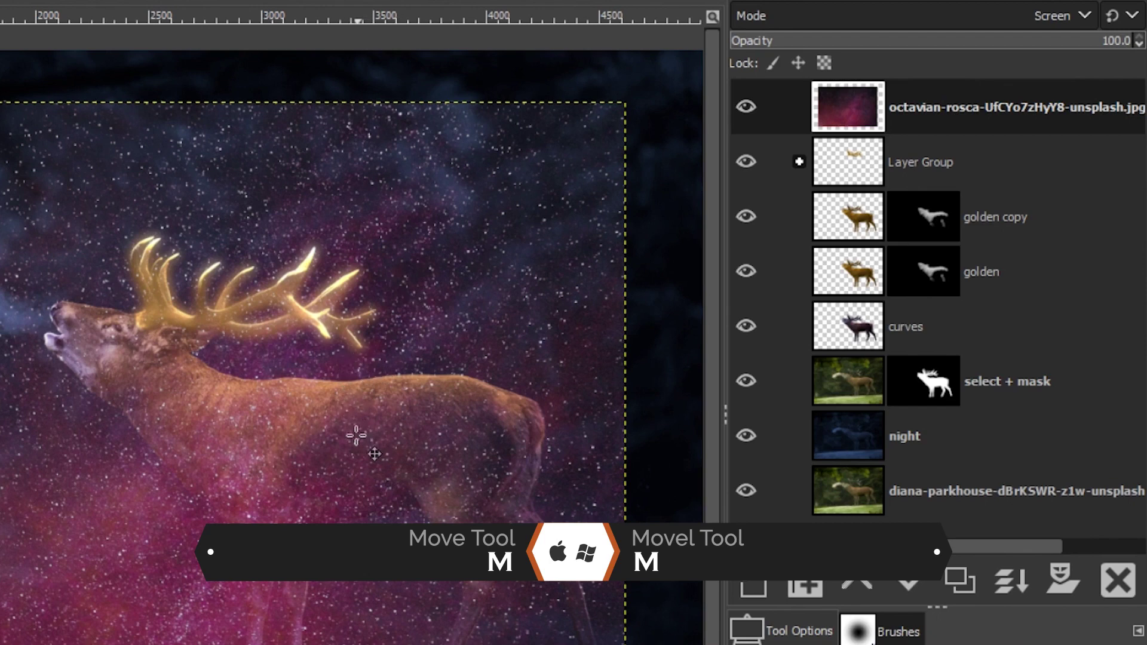
{"action": "mouse_move", "coordinate": [356, 425]}
{"action": "left_mouse_down"}
{"action": "mouse_move", "coordinate": [321, 392]}
{"action": "mouse_move", "coordinate": [339, 374]}
{"action": "mouse_move", "coordinate": [371, 384]}
{"action": "mouse_move", "coordinate": [366, 416]}
{"action": "left_mouse_up"}
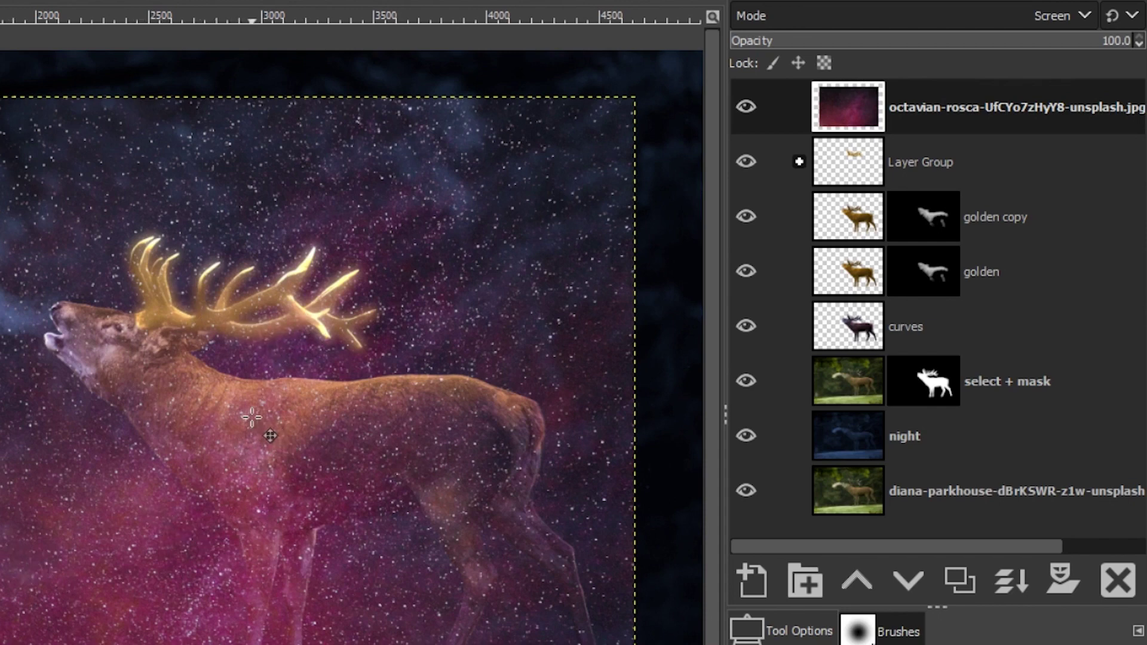
{"action": "mouse_move", "coordinate": [251, 417]}
{"action": "left_mouse_down"}
{"action": "mouse_move", "coordinate": [236, 407]}
{"action": "mouse_move", "coordinate": [260, 415]}
{"action": "left_mouse_up"}
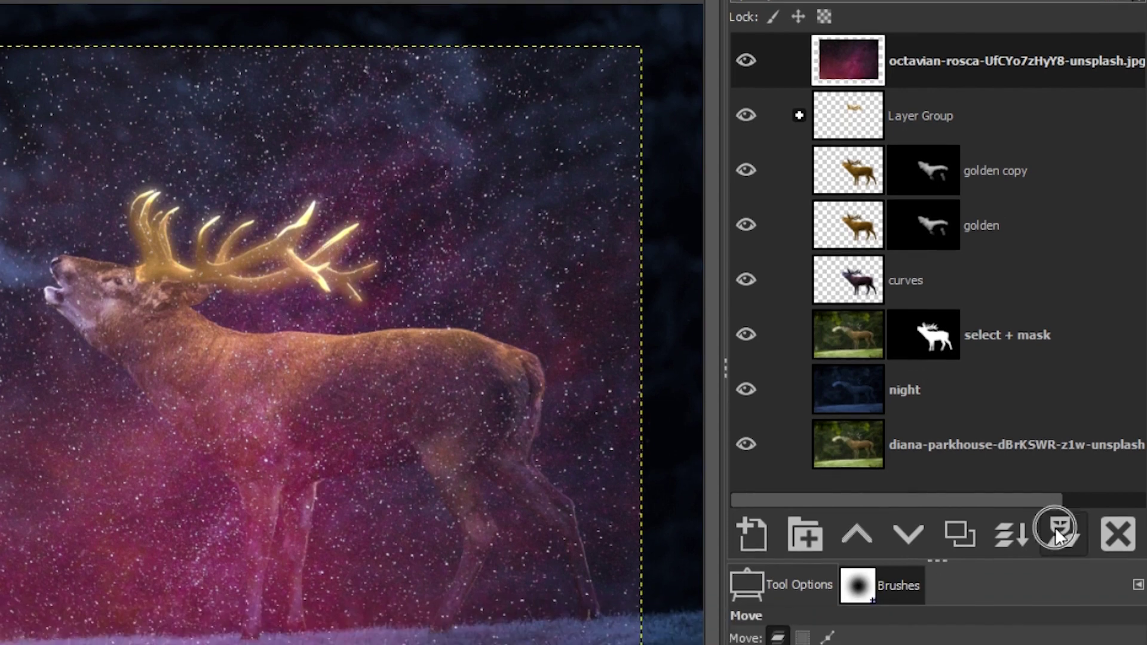
Step: Add a black (full transparency) layer mask to the starry-sky layer
{"action": "left_click", "coordinate": [1062, 580]}
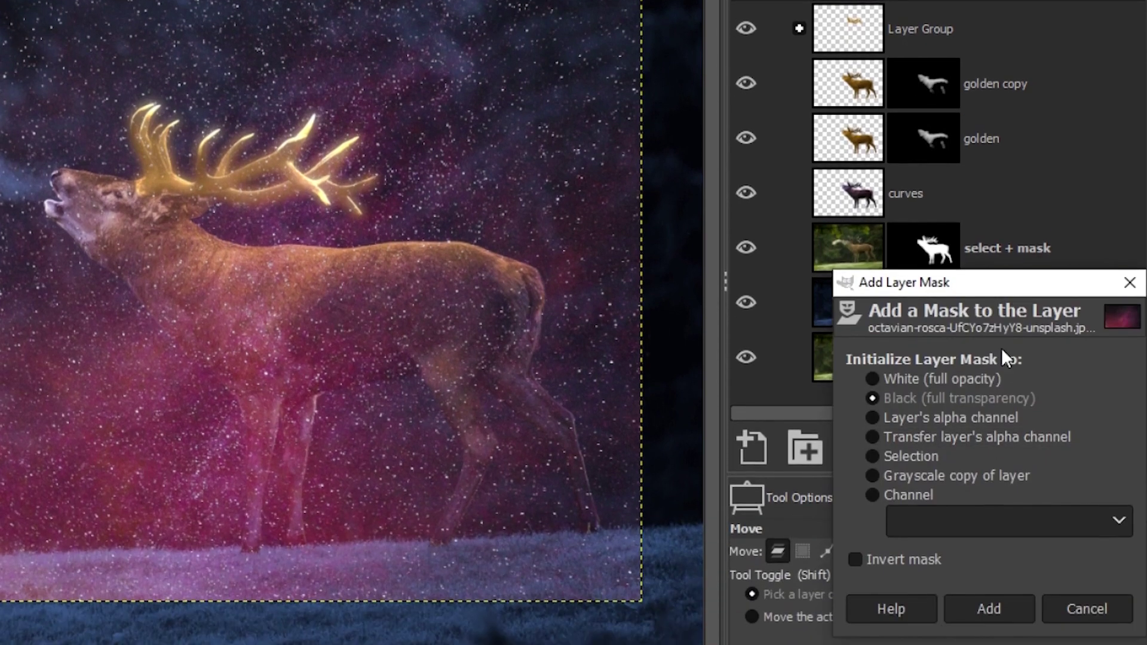
{"action": "left_click", "coordinate": [950, 532]}
{"action": "left_click", "coordinate": [997, 603]}
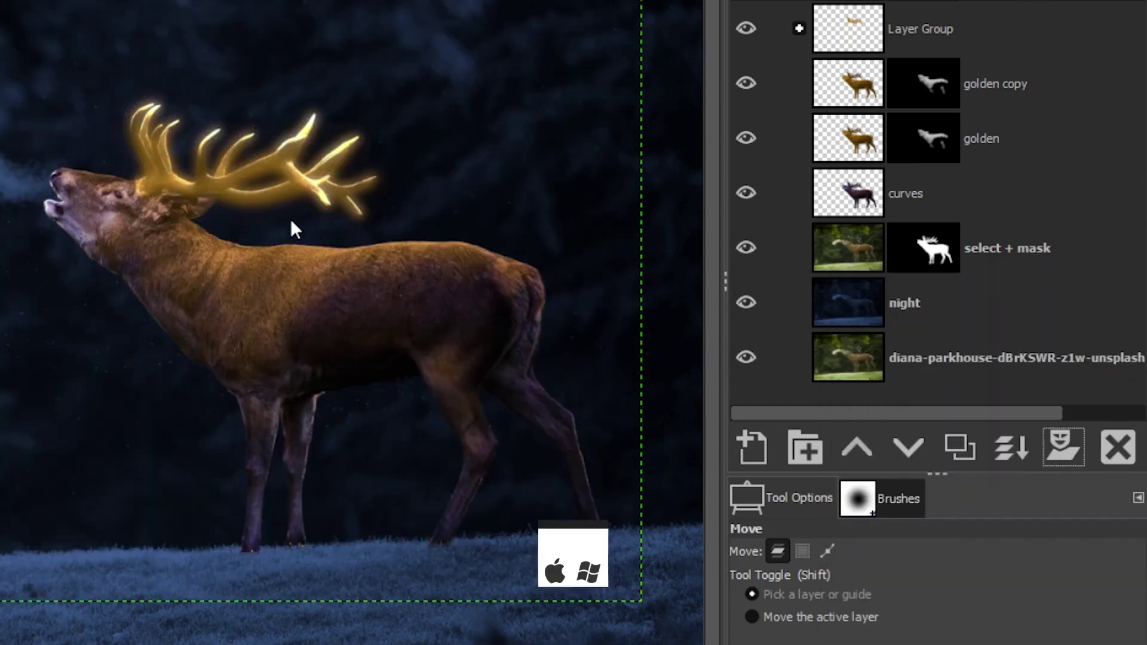
Step: Raise the paintbrush opacity above 20 and paint white on the starry-sky mask to reveal stars around the antlers
{"action": "key", "text": "z"}
{"action": "left_click", "coordinate": [244, 194]}
{"action": "left_click", "coordinate": [240, 190]}
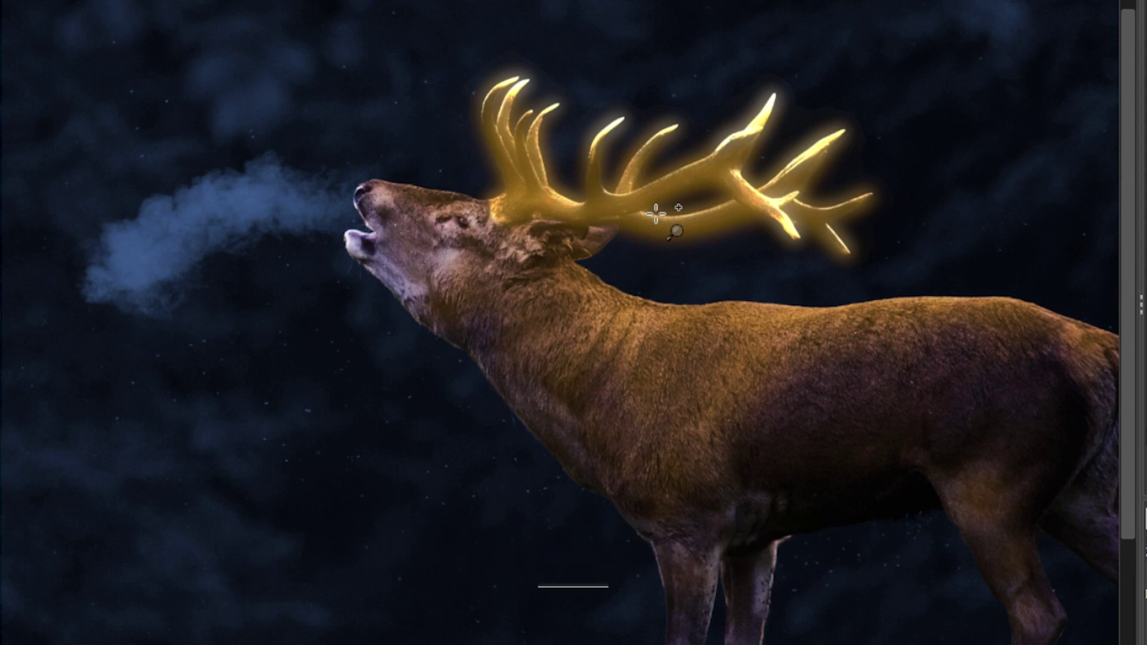
{"action": "key", "text": "p"}
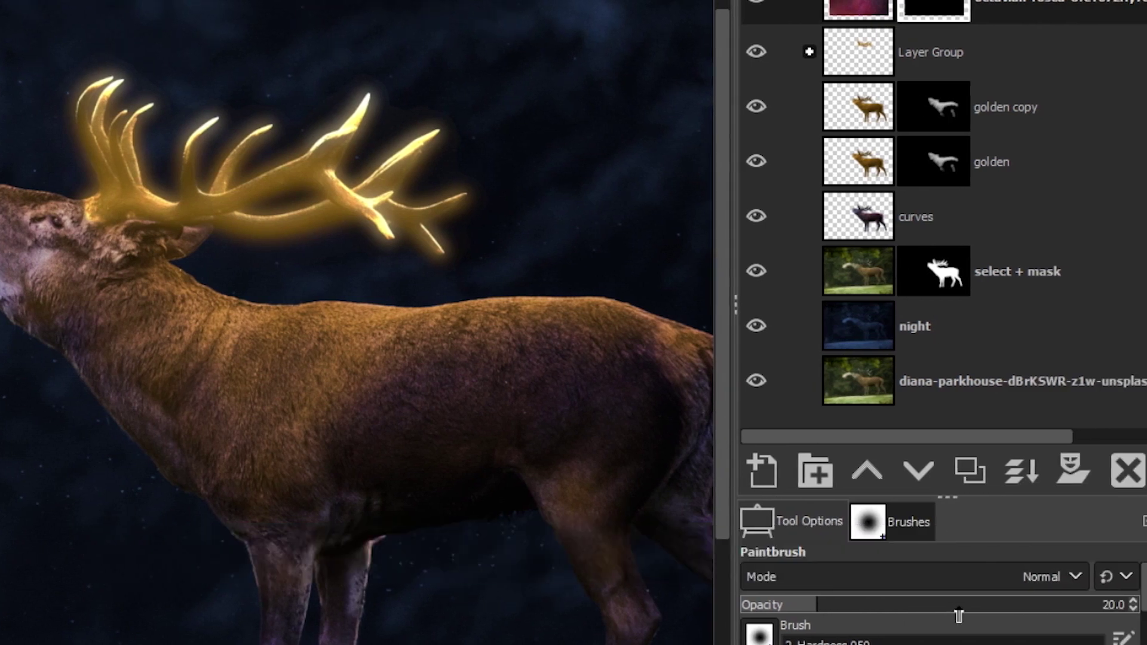
{"action": "left_click_drag", "start_coordinate": [956, 613], "coordinate": [940, 611]}
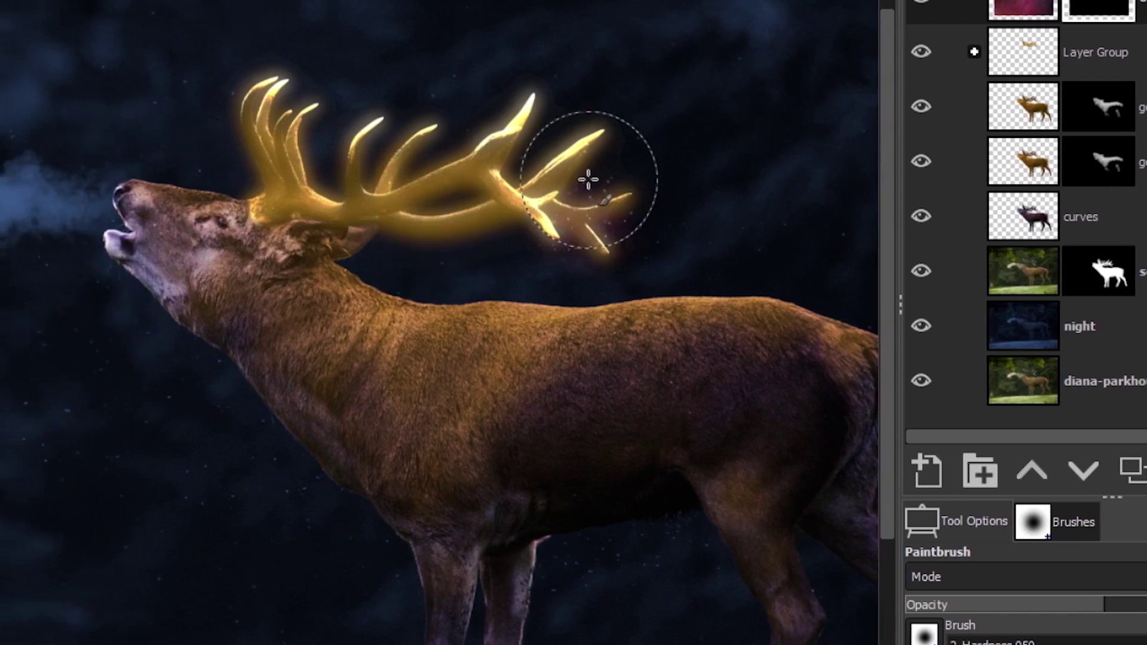
{"action": "mouse_move", "coordinate": [594, 105]}
{"action": "left_mouse_down"}
{"action": "mouse_move", "coordinate": [536, 168]}
{"action": "mouse_move", "coordinate": [521, 84]}
{"action": "mouse_move", "coordinate": [510, 134]}
{"action": "mouse_move", "coordinate": [533, 66]}
{"action": "mouse_move", "coordinate": [519, 136]}
{"action": "mouse_move", "coordinate": [464, 199]}
{"action": "mouse_move", "coordinate": [401, 219]}
{"action": "mouse_move", "coordinate": [446, 239]}
{"action": "mouse_move", "coordinate": [485, 223]}
{"action": "mouse_move", "coordinate": [618, 246]}
{"action": "mouse_move", "coordinate": [620, 192]}
{"action": "mouse_move", "coordinate": [589, 213]}
{"action": "mouse_move", "coordinate": [525, 101]}
{"action": "mouse_move", "coordinate": [398, 144]}
{"action": "mouse_move", "coordinate": [376, 126]}
{"action": "mouse_move", "coordinate": [333, 179]}
{"action": "mouse_move", "coordinate": [310, 170]}
{"action": "mouse_move", "coordinate": [290, 112]}
{"action": "mouse_move", "coordinate": [303, 86]}
{"action": "mouse_move", "coordinate": [268, 79]}
{"action": "mouse_move", "coordinate": [246, 127]}
{"action": "mouse_move", "coordinate": [251, 181]}
{"action": "mouse_move", "coordinate": [270, 213]}
{"action": "mouse_move", "coordinate": [330, 232]}
{"action": "mouse_move", "coordinate": [276, 208]}
{"action": "mouse_move", "coordinate": [336, 198]}
{"action": "left_mouse_up"}
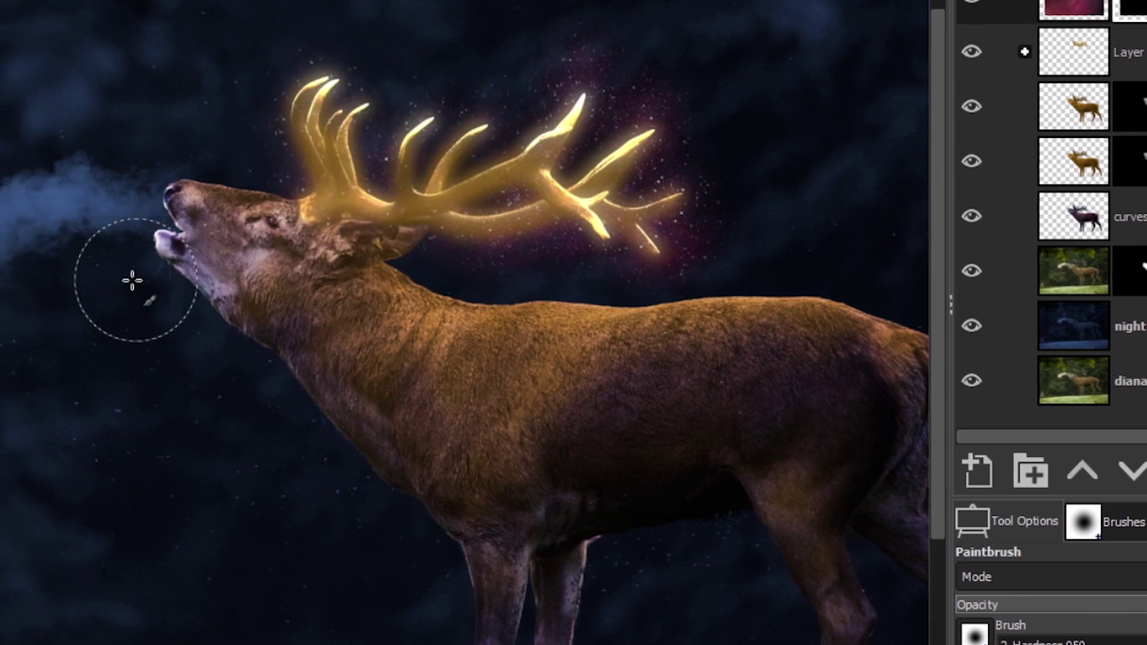
Step: Reduce the brush size and paint white on the mask to reveal stars in the deer's breath
{"action": "key", "text": "bracketleft"}
{"action": "key", "text": "bracketleft"}
{"action": "key", "text": "bracketleft"}
{"action": "key", "text": "bracketleft"}
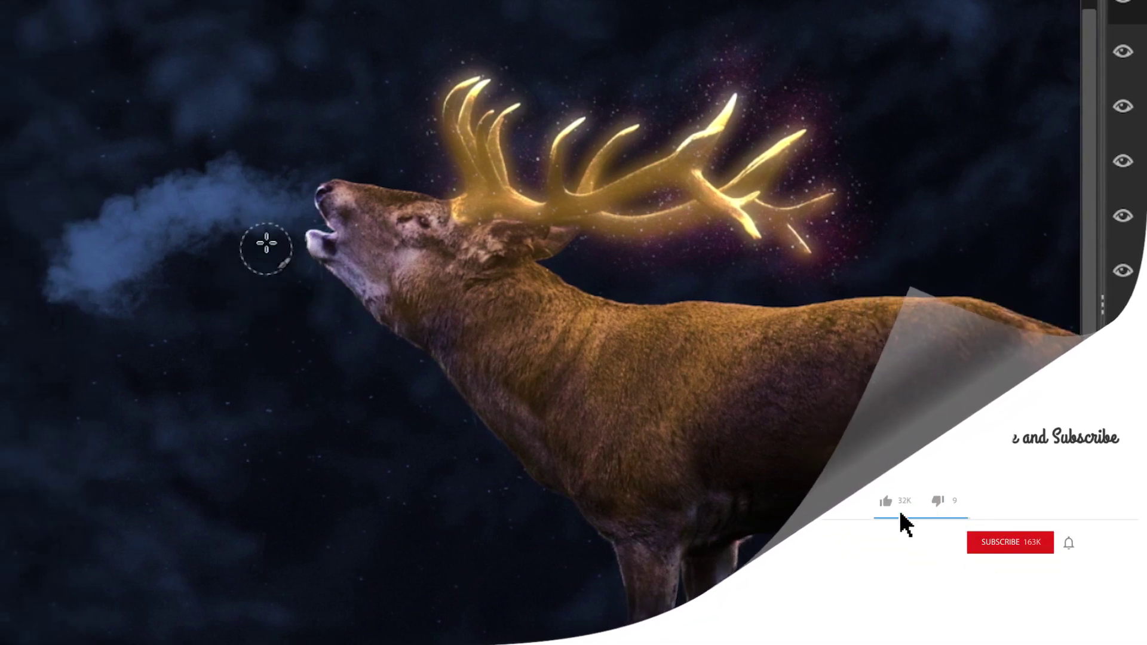
{"action": "left_click", "coordinate": [286, 212]}
{"action": "mouse_move", "coordinate": [287, 213]}
{"action": "left_mouse_down"}
{"action": "mouse_move", "coordinate": [251, 187]}
{"action": "mouse_move", "coordinate": [228, 189]}
{"action": "mouse_move", "coordinate": [220, 209]}
{"action": "mouse_move", "coordinate": [128, 262]}
{"action": "mouse_move", "coordinate": [96, 251]}
{"action": "mouse_move", "coordinate": [89, 282]}
{"action": "mouse_move", "coordinate": [109, 280]}
{"action": "mouse_move", "coordinate": [84, 283]}
{"action": "mouse_move", "coordinate": [123, 234]}
{"action": "mouse_move", "coordinate": [191, 202]}
{"action": "mouse_move", "coordinate": [299, 204]}
{"action": "mouse_move", "coordinate": [166, 220]}
{"action": "mouse_move", "coordinate": [84, 266]}
{"action": "left_mouse_up"}
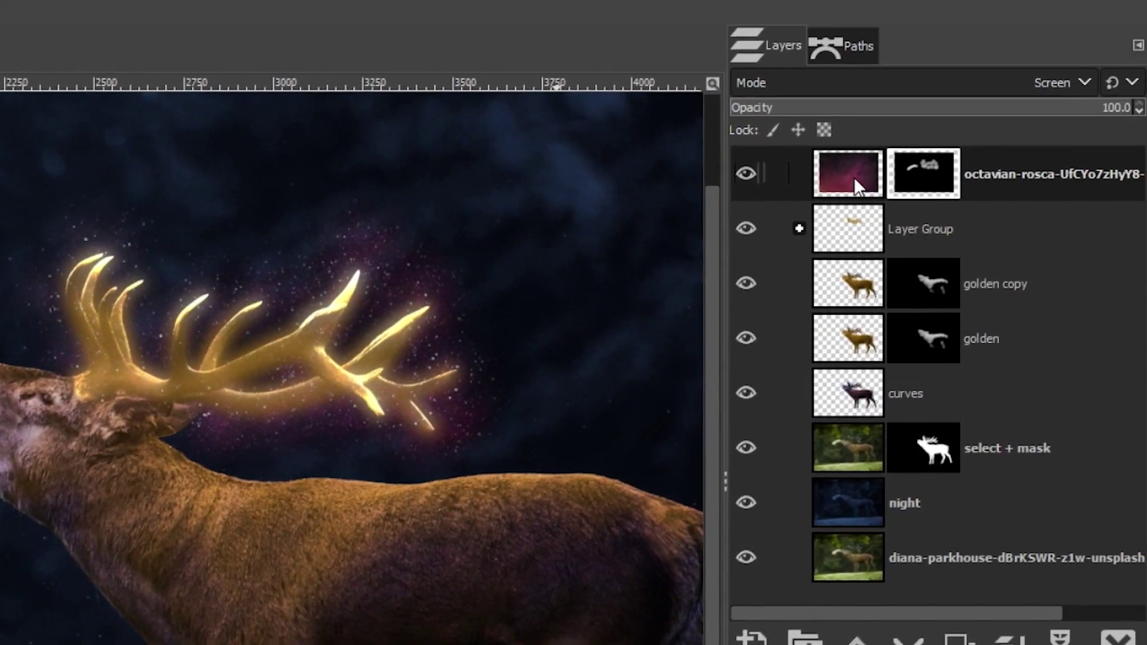
Step: Adjust the starry-sky image itself, not its mask, with Levels, setting the white input to 176 and the black input to 64
{"action": "left_click", "coordinate": [844, 176]}
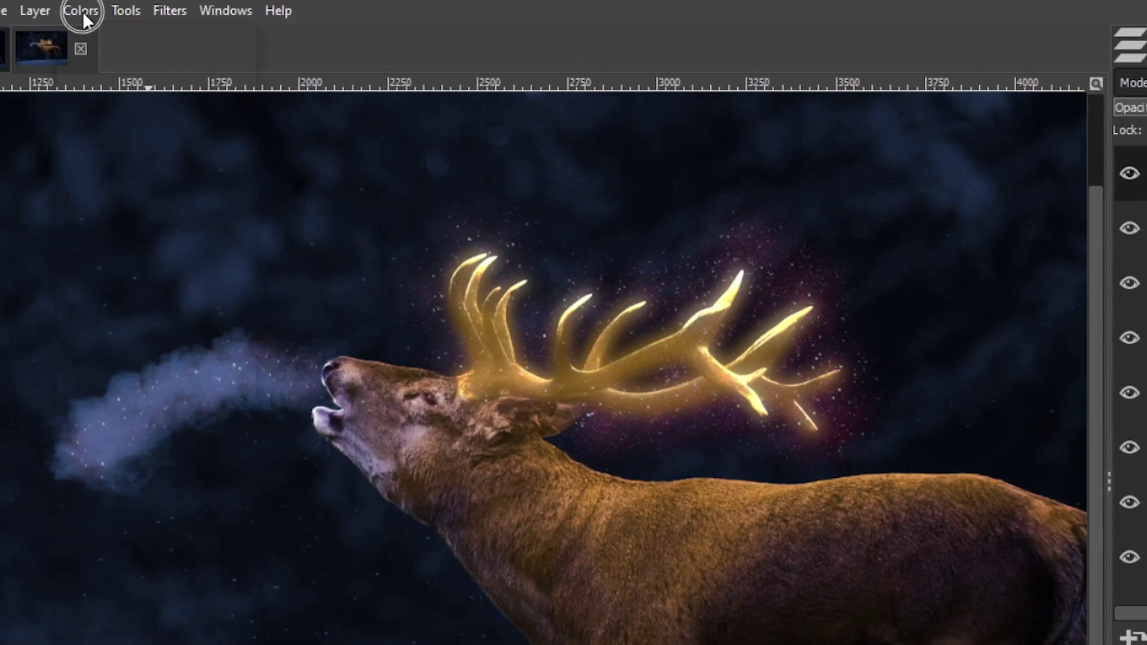
{"action": "left_click", "coordinate": [81, 12]}
{"action": "left_click", "coordinate": [94, 238]}
{"action": "left_click_drag", "start_coordinate": [267, 136], "coordinate": [1146, 239]}
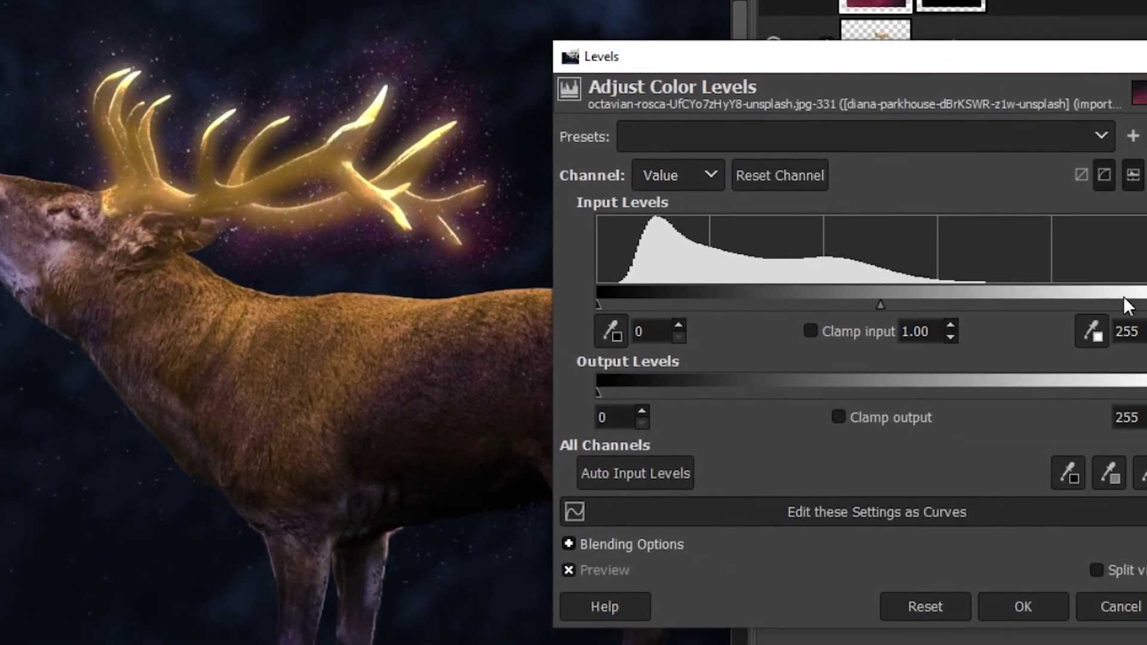
{"action": "left_click_drag", "start_coordinate": [1127, 305], "coordinate": [989, 302]}
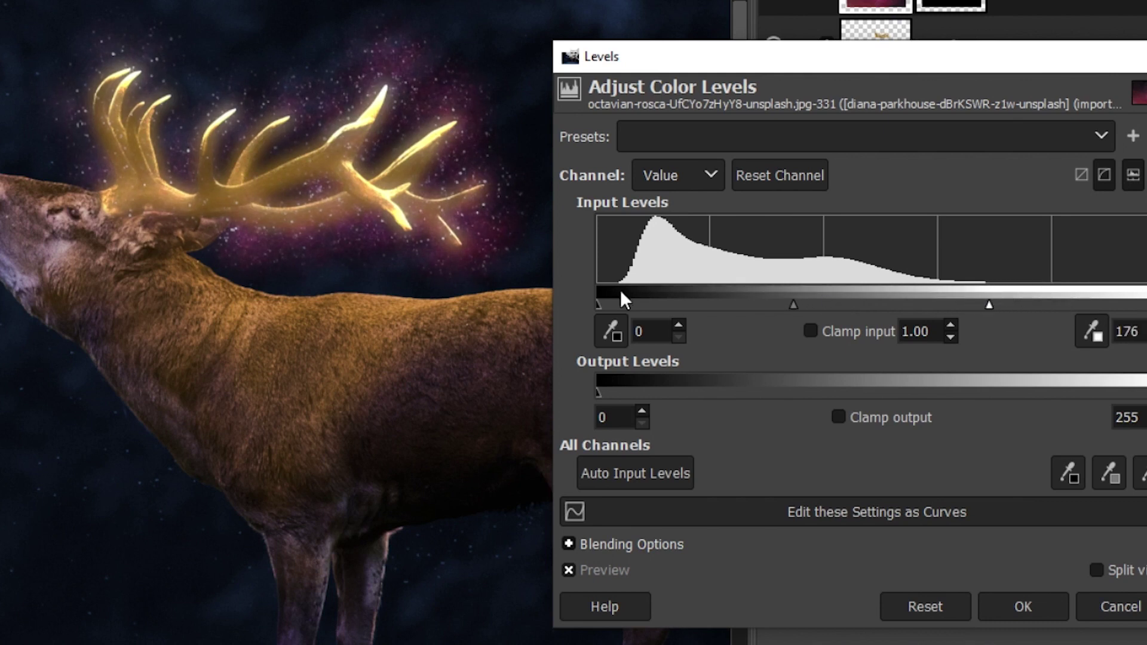
{"action": "left_click_drag", "start_coordinate": [598, 306], "coordinate": [739, 317]}
Step: Compare the stars with and without the Levels preview, then apply the adjustment
{"action": "left_click", "coordinate": [569, 571]}
{"action": "left_click", "coordinate": [568, 570]}
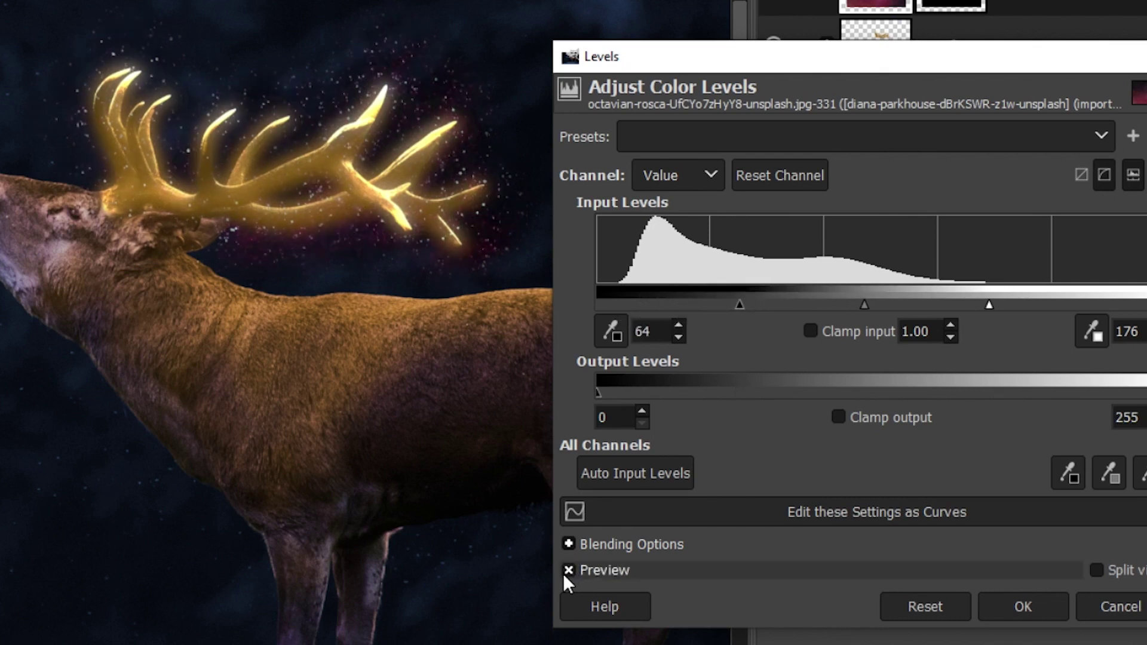
{"action": "left_click", "coordinate": [568, 571]}
{"action": "left_click", "coordinate": [563, 577]}
{"action": "left_click", "coordinate": [568, 570]}
{"action": "left_click", "coordinate": [568, 571]}
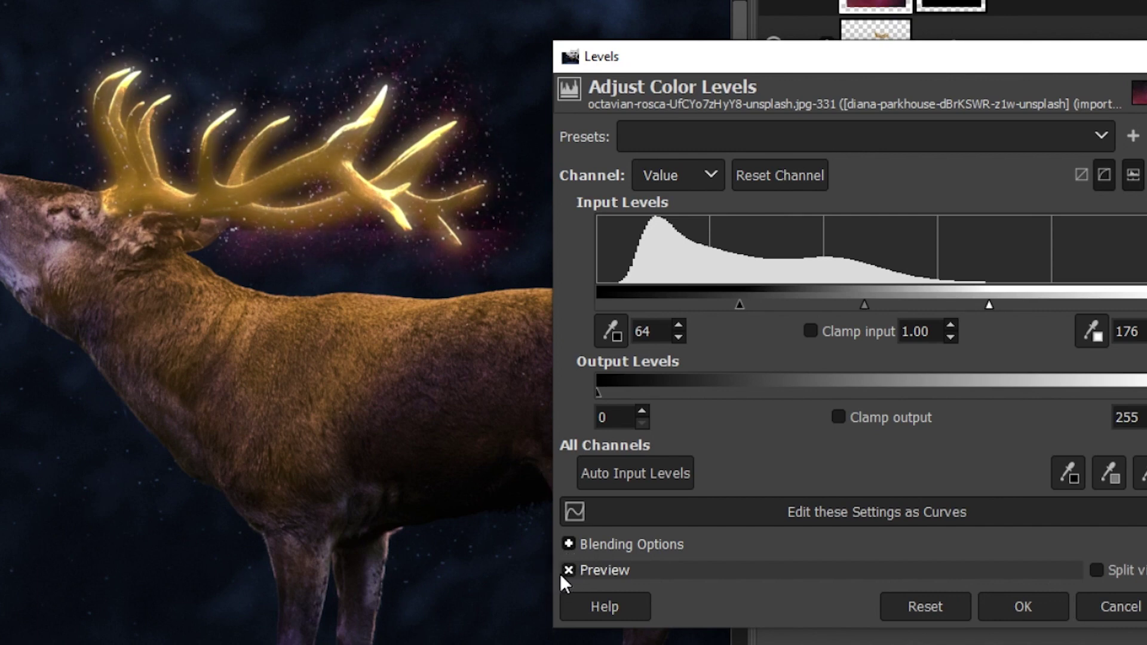
{"action": "left_click", "coordinate": [1023, 606]}
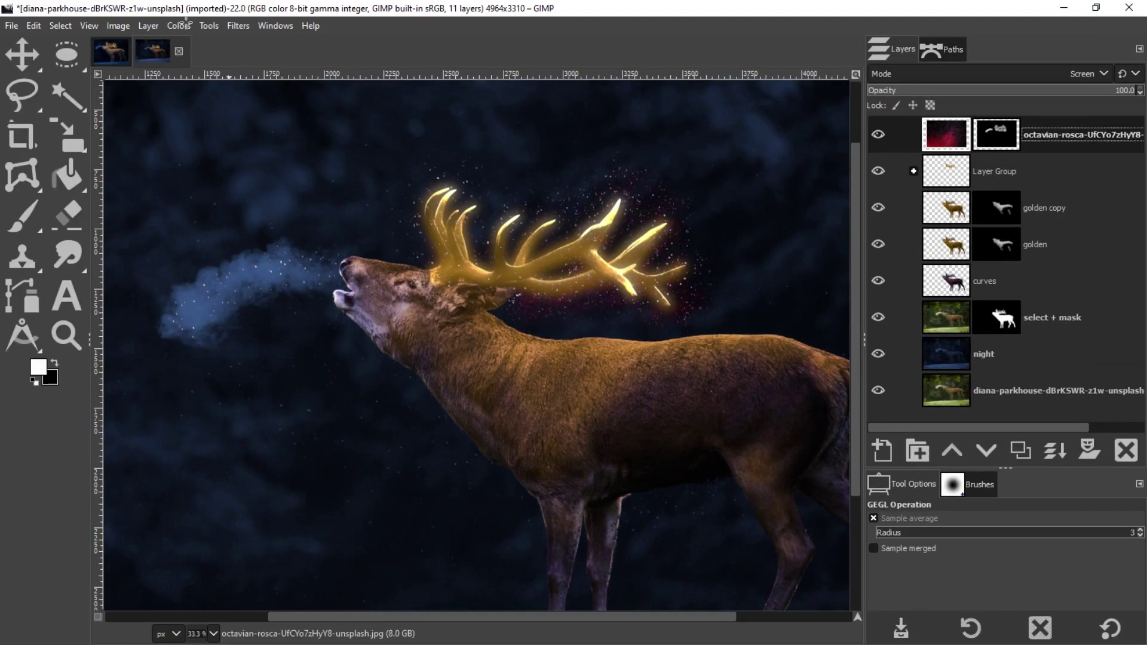
Step: Shift the starry-sky layer's hue in the positive direction with Hue-Saturation to turn the magenta glow golden
{"action": "left_click", "coordinate": [185, 25]}
{"action": "left_click", "coordinate": [191, 95]}
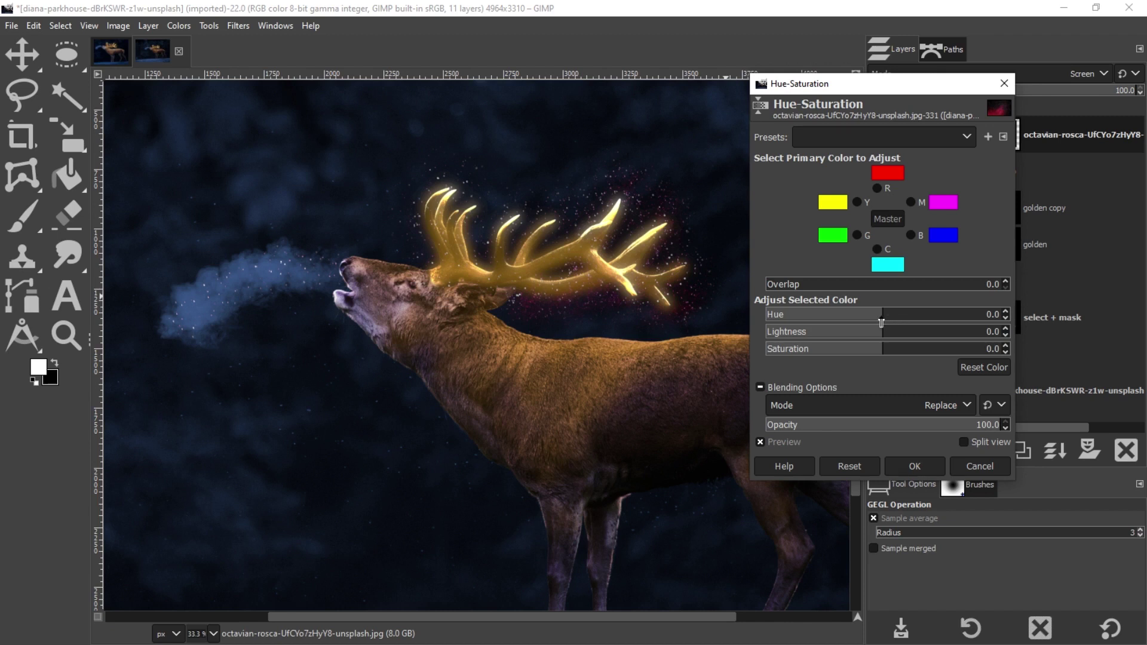
{"action": "left_click_drag", "start_coordinate": [882, 317], "coordinate": [914, 318]}
{"action": "left_click", "coordinate": [911, 469]}
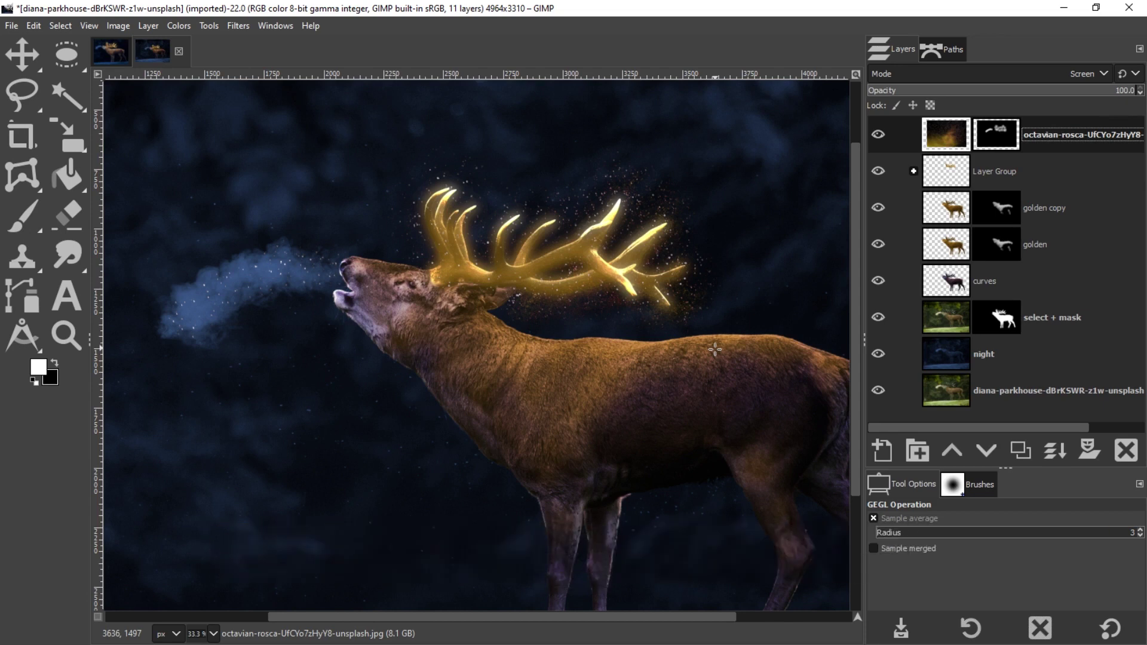
Step: Fit the whole image in view and compare the original daytime photo with the finished night composite
{"action": "key", "text": "ctrl+shift+j"}
{"action": "left_click", "coordinate": [945, 390]}
{"action": "left_click", "coordinate": [879, 390], "text": "shift"}
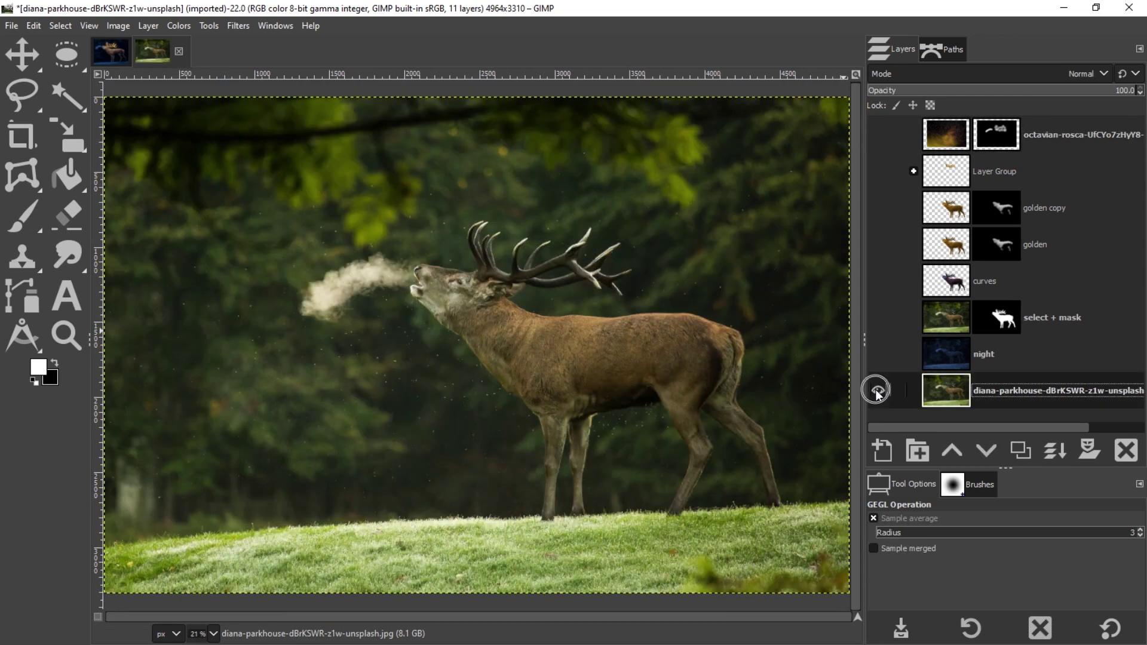
{"action": "left_click", "coordinate": [877, 390], "text": "shift"}
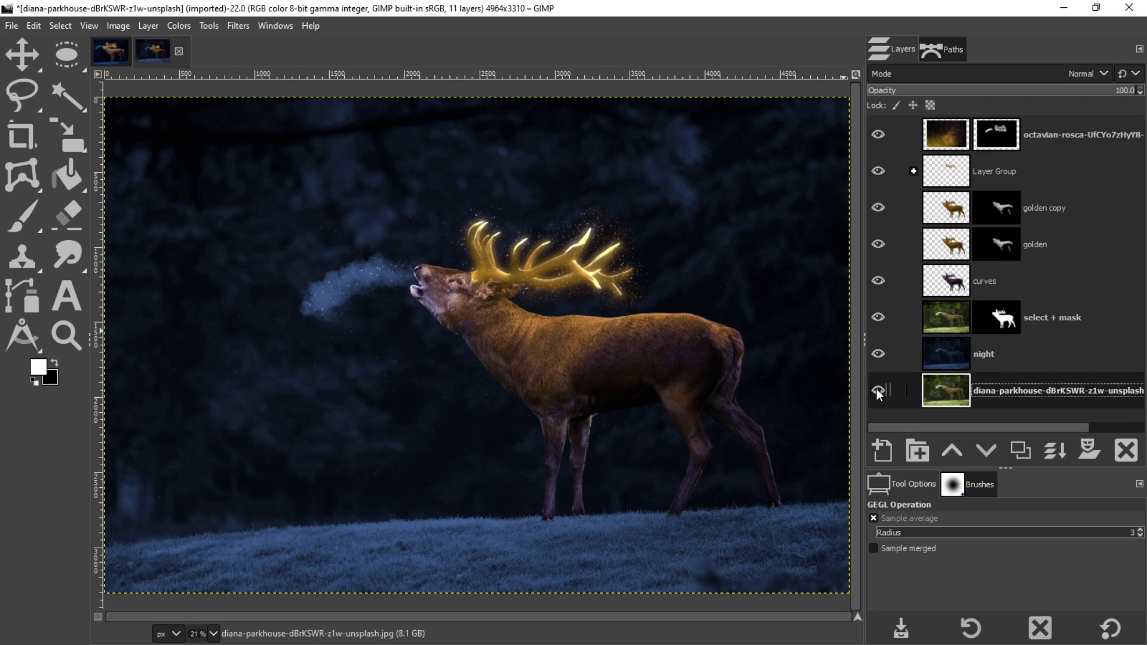